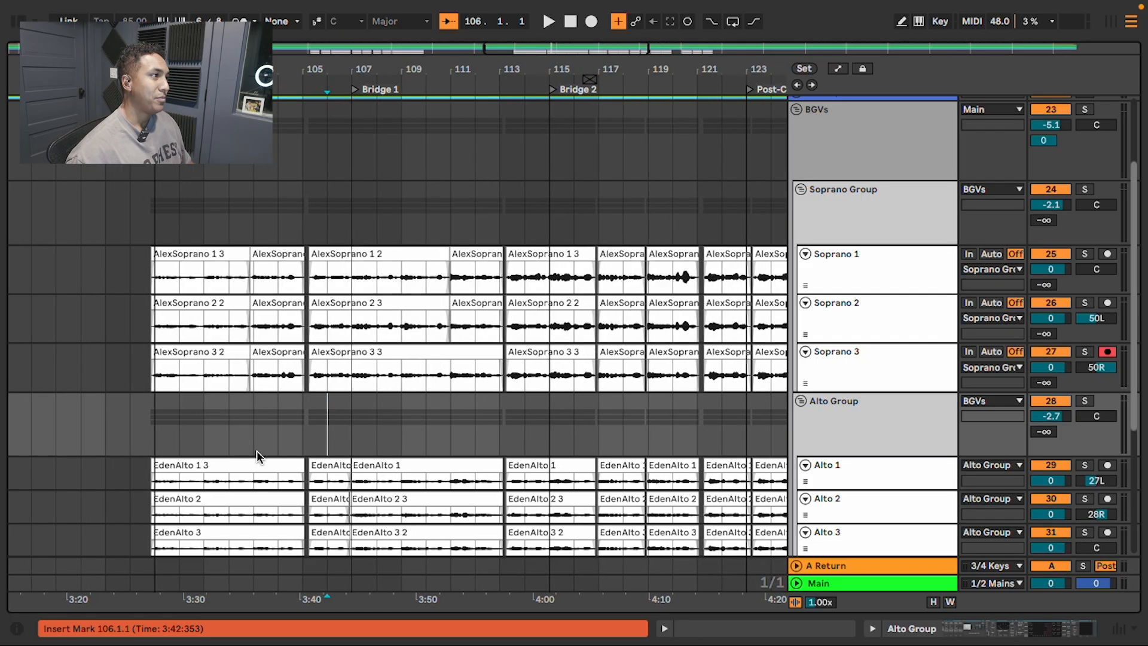
Look through the Soprano, Alto and Tenor tracks of the BGVs group around Bridge 1 and Bridge 2.
scroll(256, 450, up, 1)
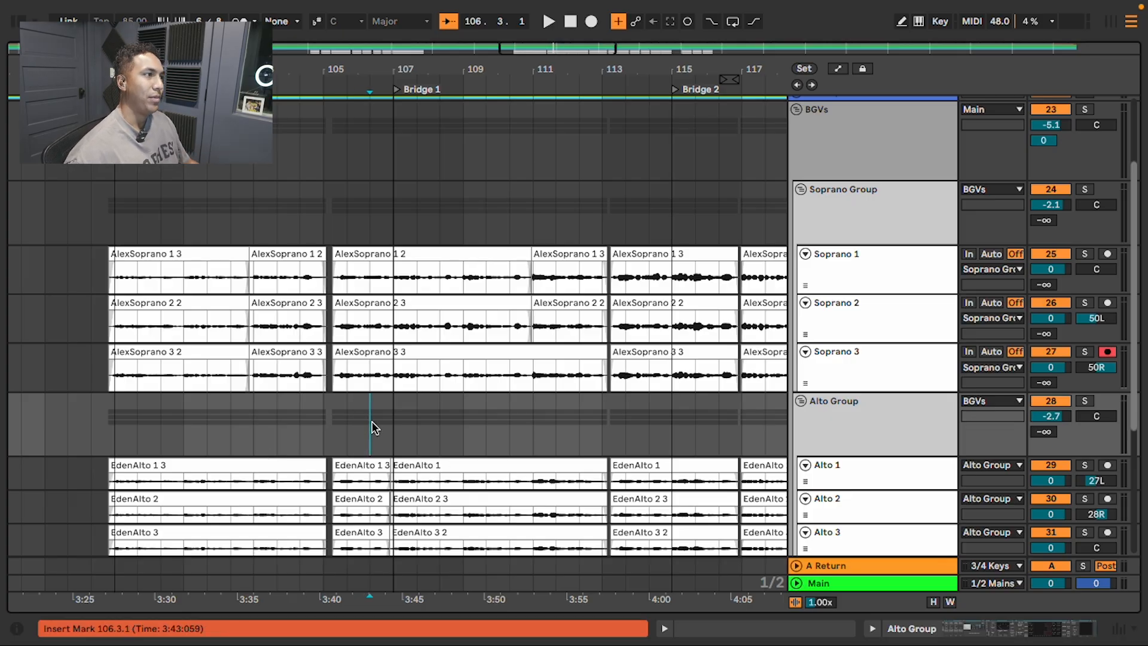
scroll(647, 379, down, 1)
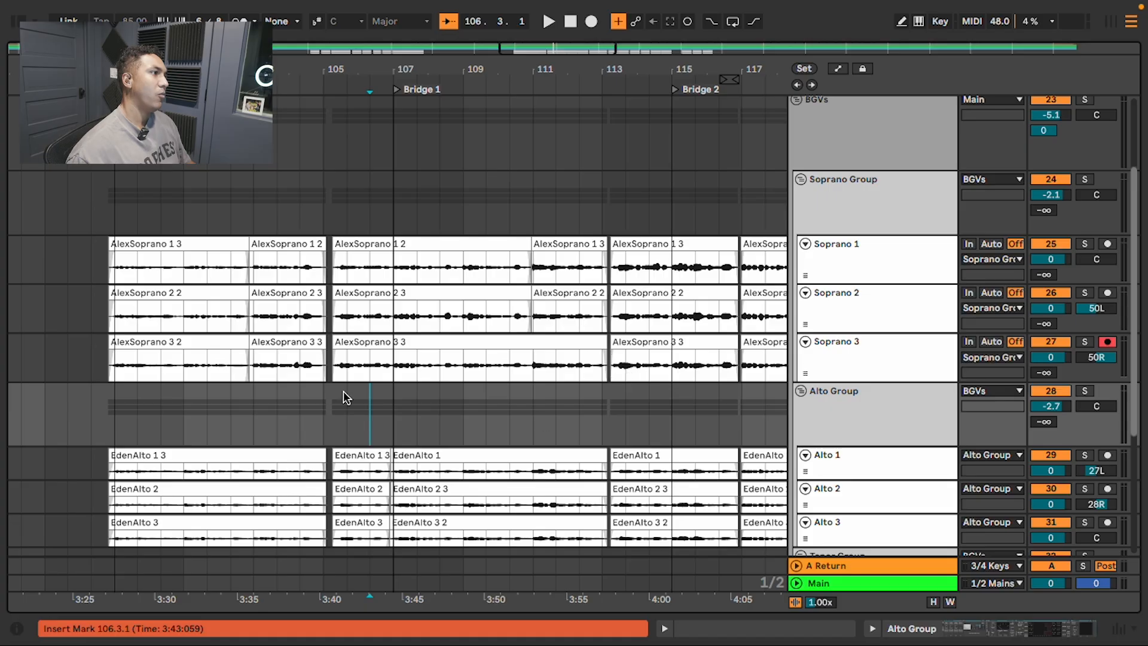
scroll(338, 413, right, 2)
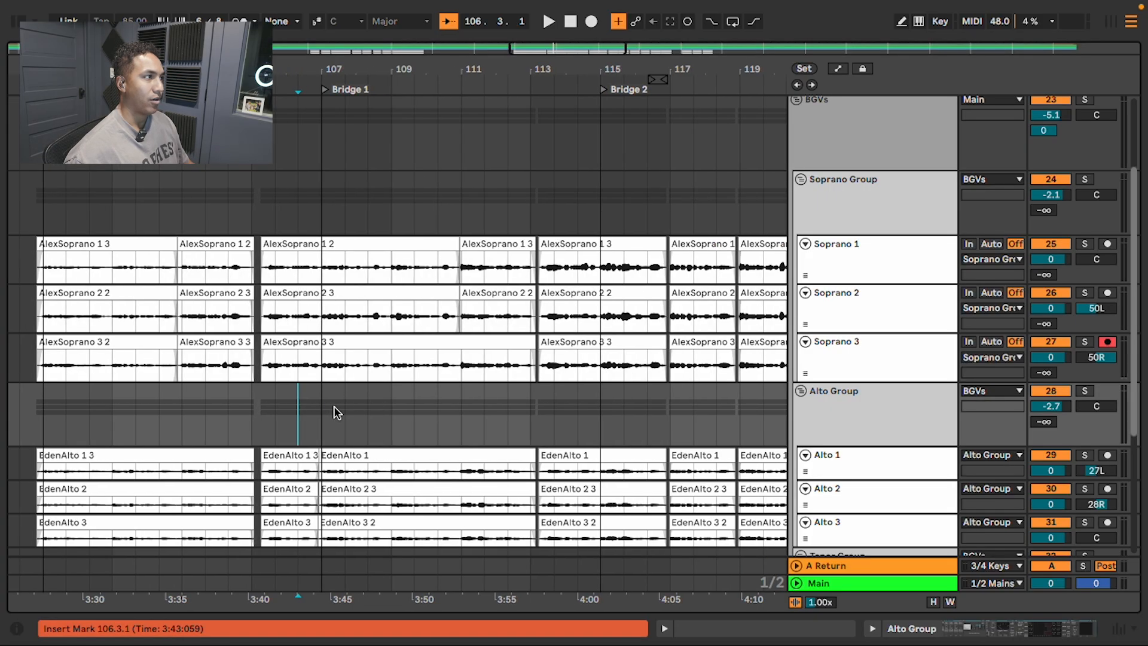
key(Up)
key(Up)
key(Up)
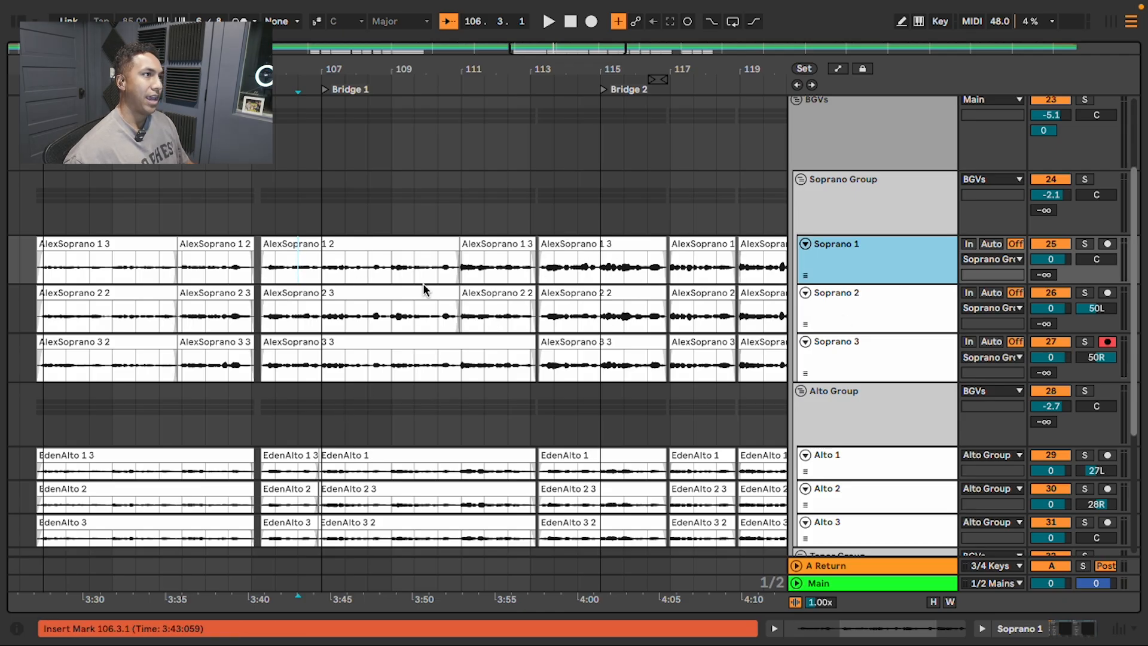
scroll(869, 475, down, 1)
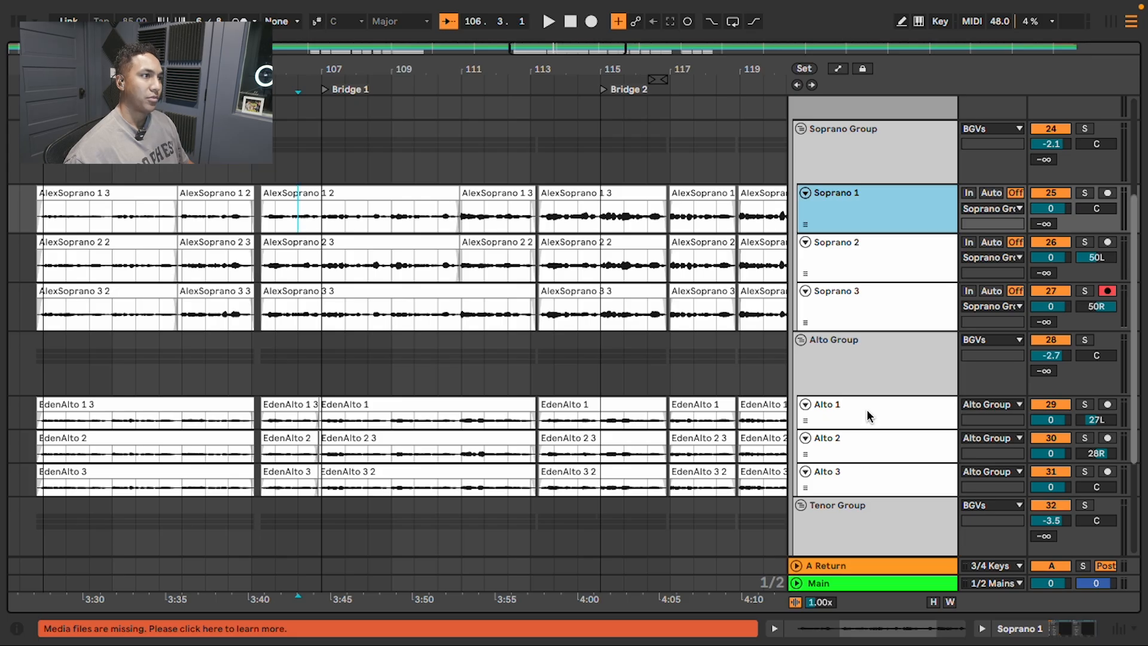
scroll(847, 427, down, 3)
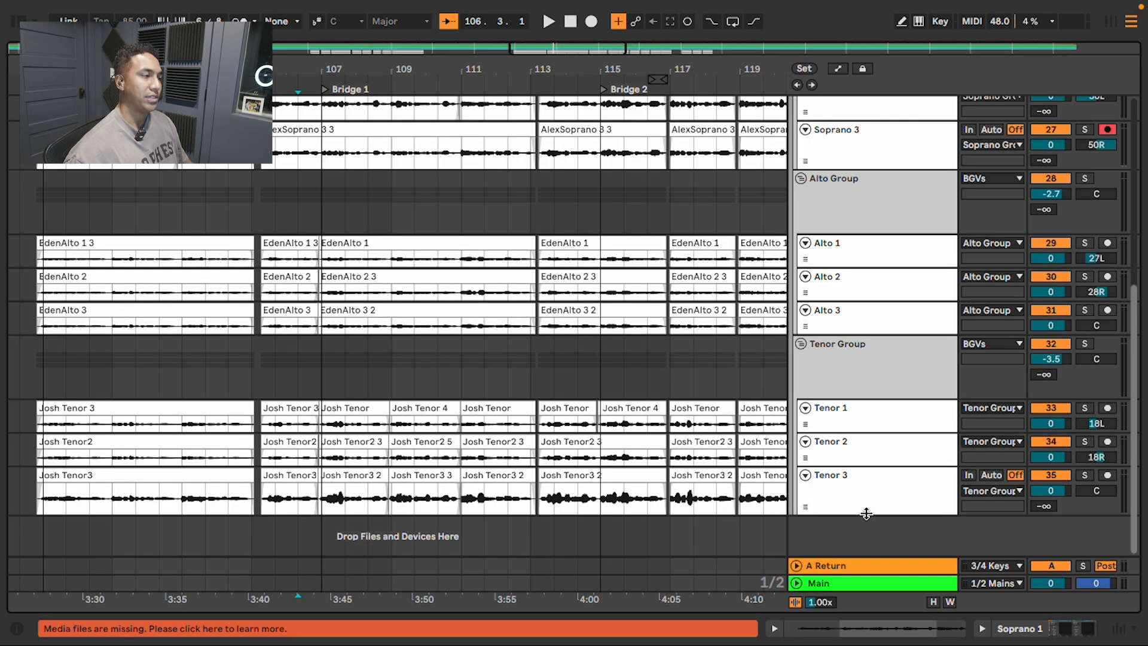
scroll(590, 407, up, 4)
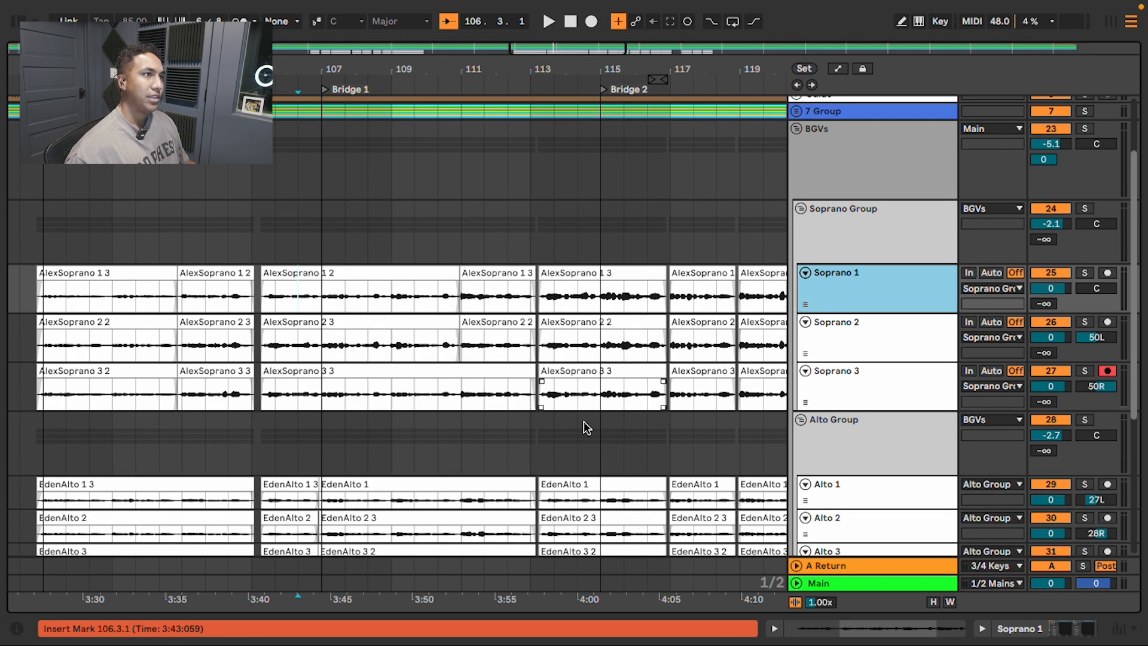
Mute all tracks from Soprano 2 through Tenor 3, including the group tracks, and reactivate only Tenor 1 and Alto 1.
click(878, 337)
scroll(900, 448, down, 4)
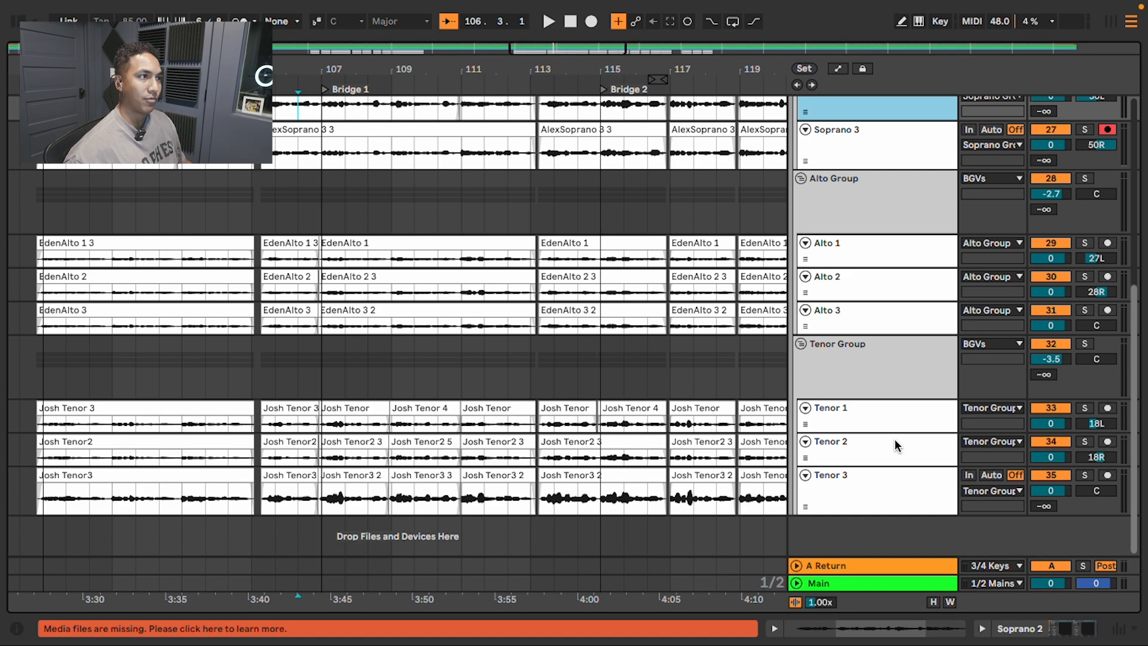
shift+click(871, 494)
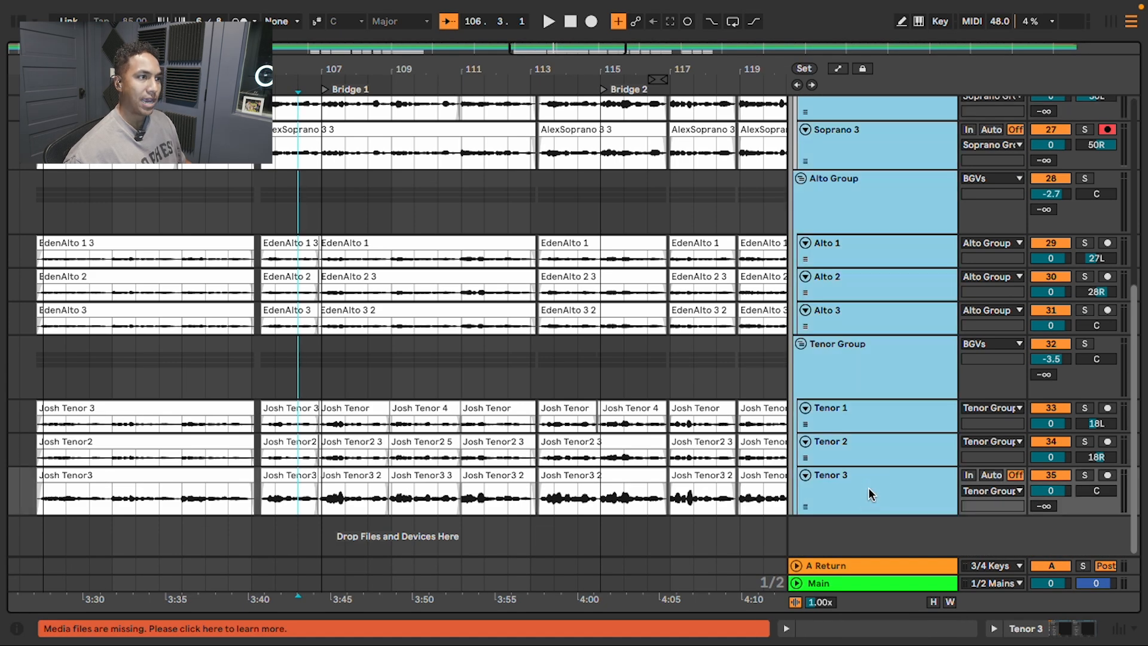
click(895, 425)
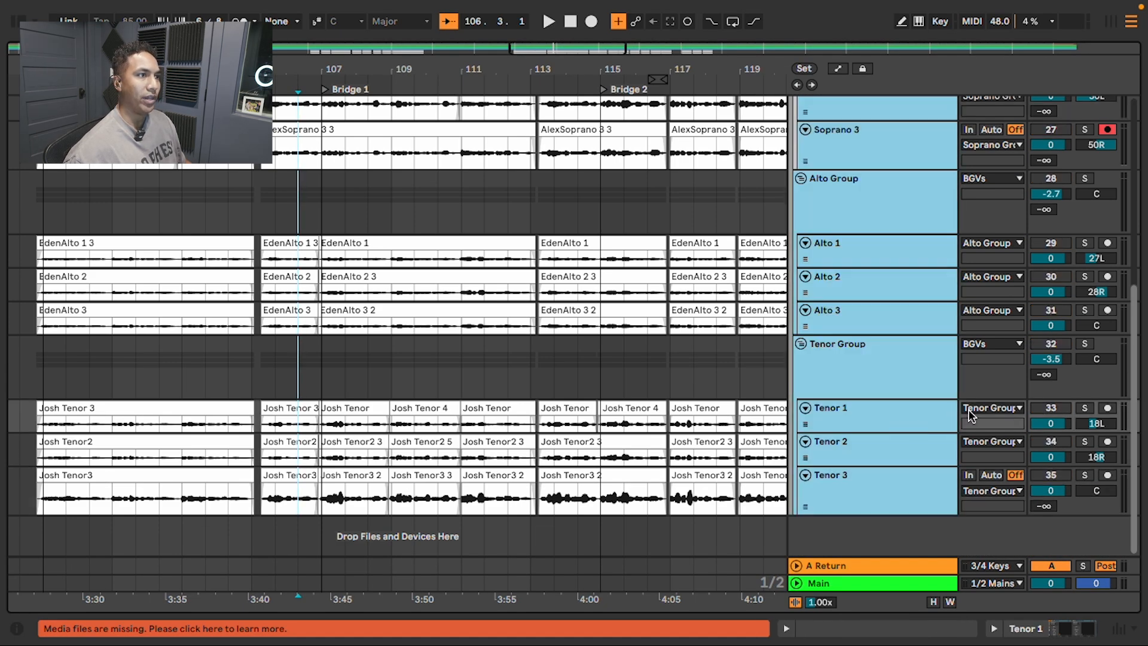
click(1051, 408)
scroll(1051, 408, up, 1)
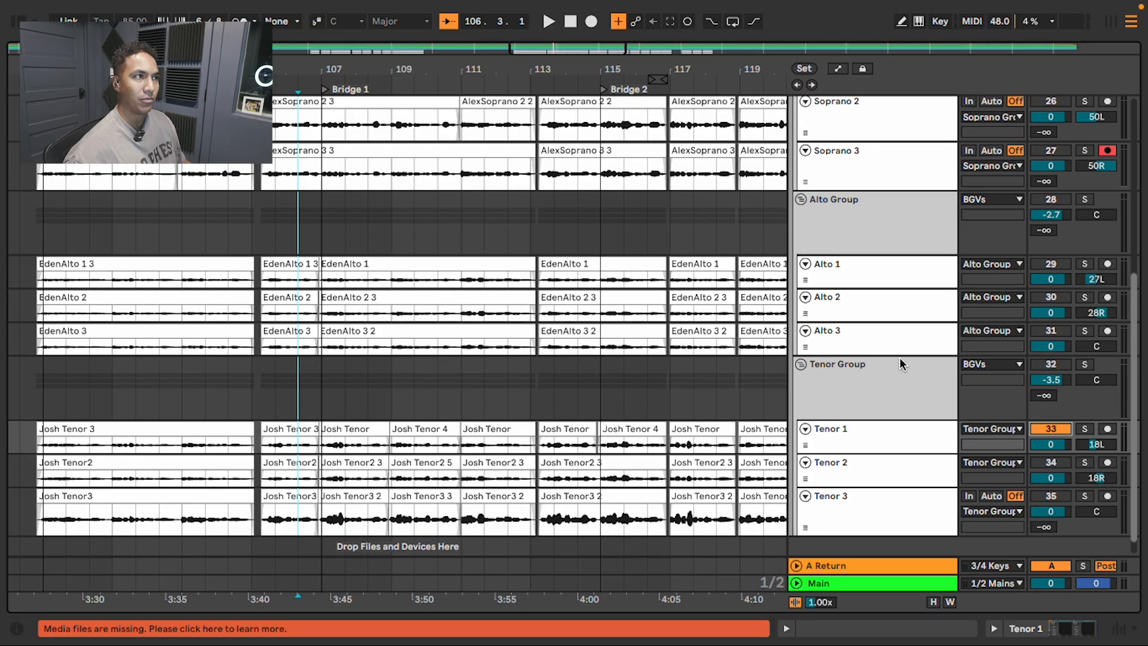
ctrl+click(1050, 263)
Play from 106.3.1, just before Bridge 1, and solo the BGVs group.
scroll(883, 350, up, 10)
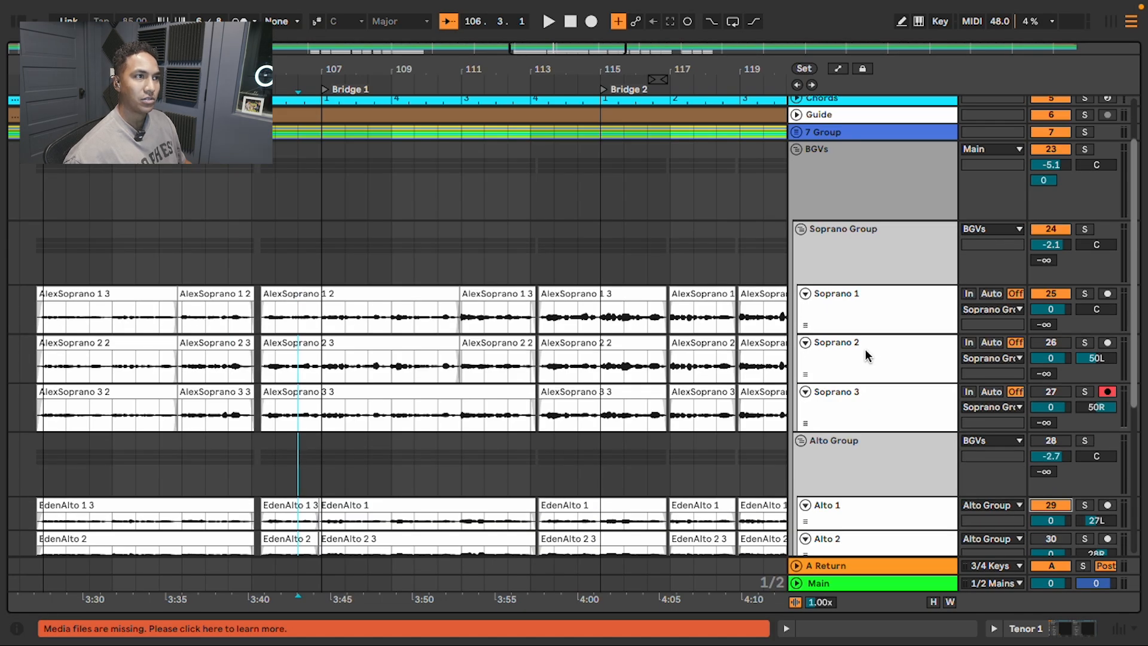
click(322, 257)
key(space)
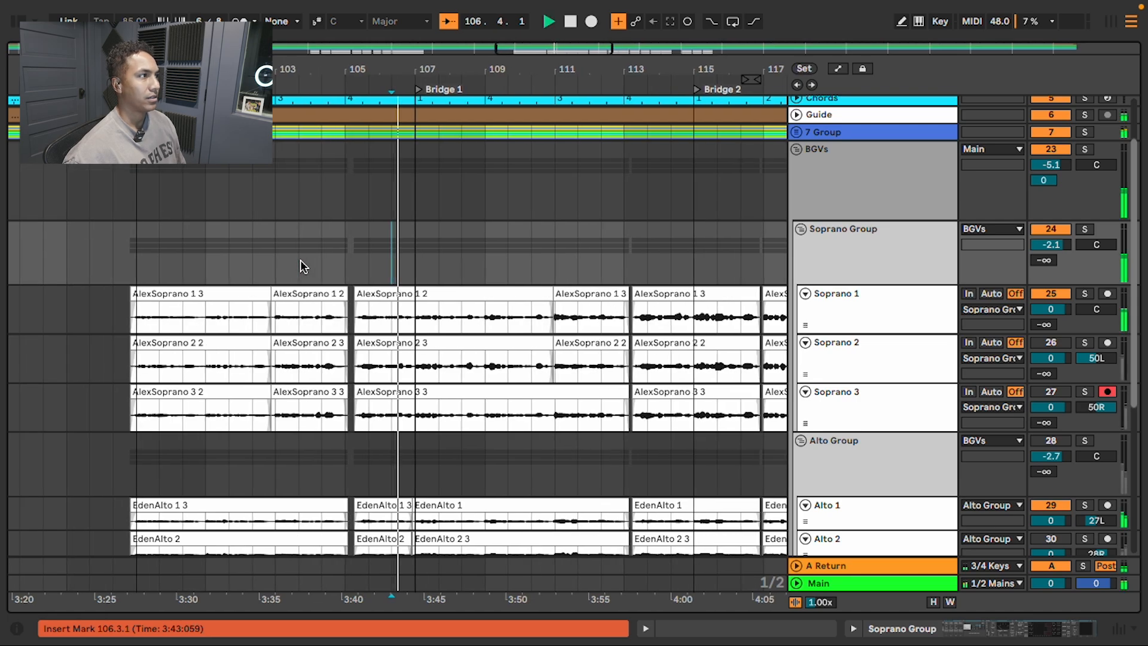
click(1085, 149)
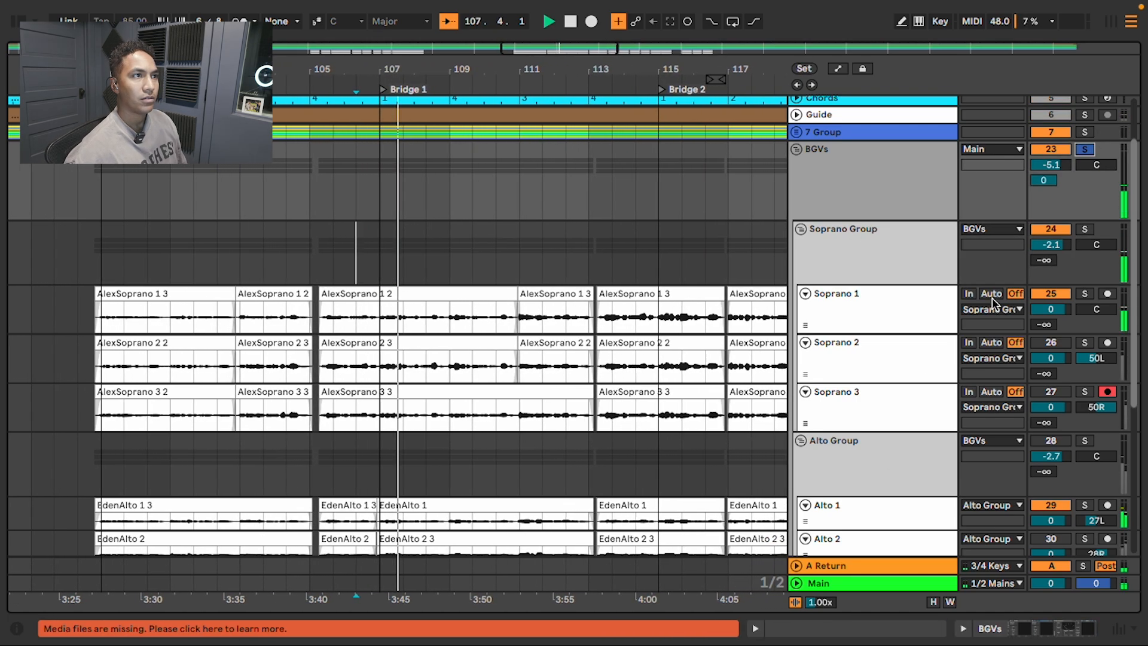
Stop playback, reactivate the Alto Group and Tenor Group, and play one voice per part from 106.3.1.
scroll(882, 331, down, 1)
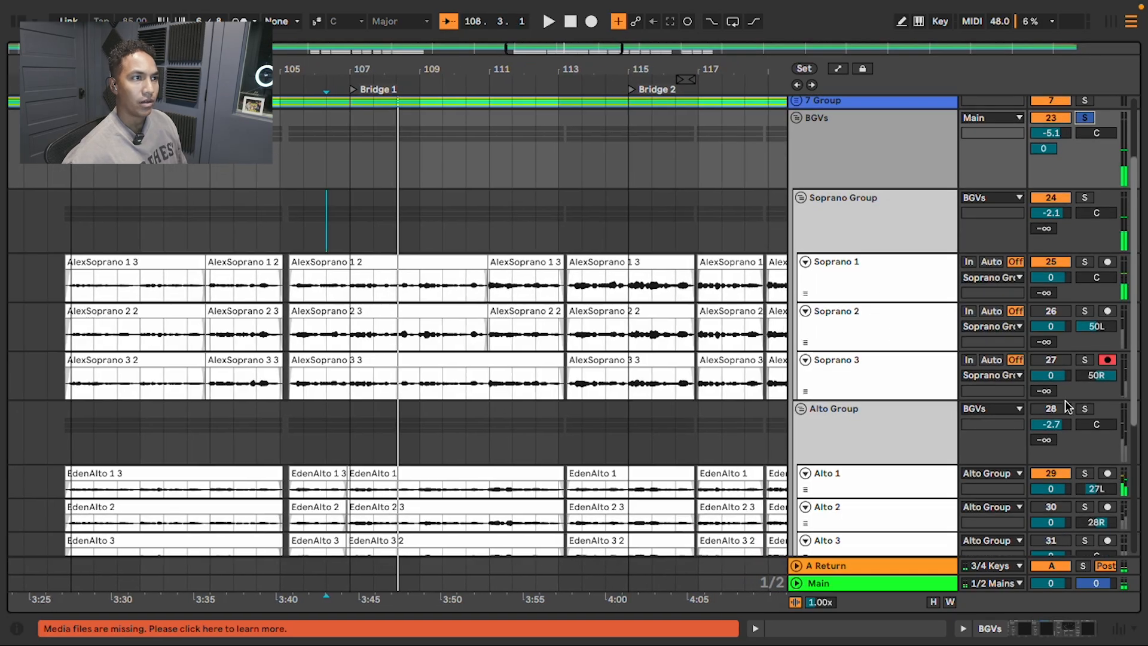
scroll(1082, 411, down, 5)
click(1050, 370)
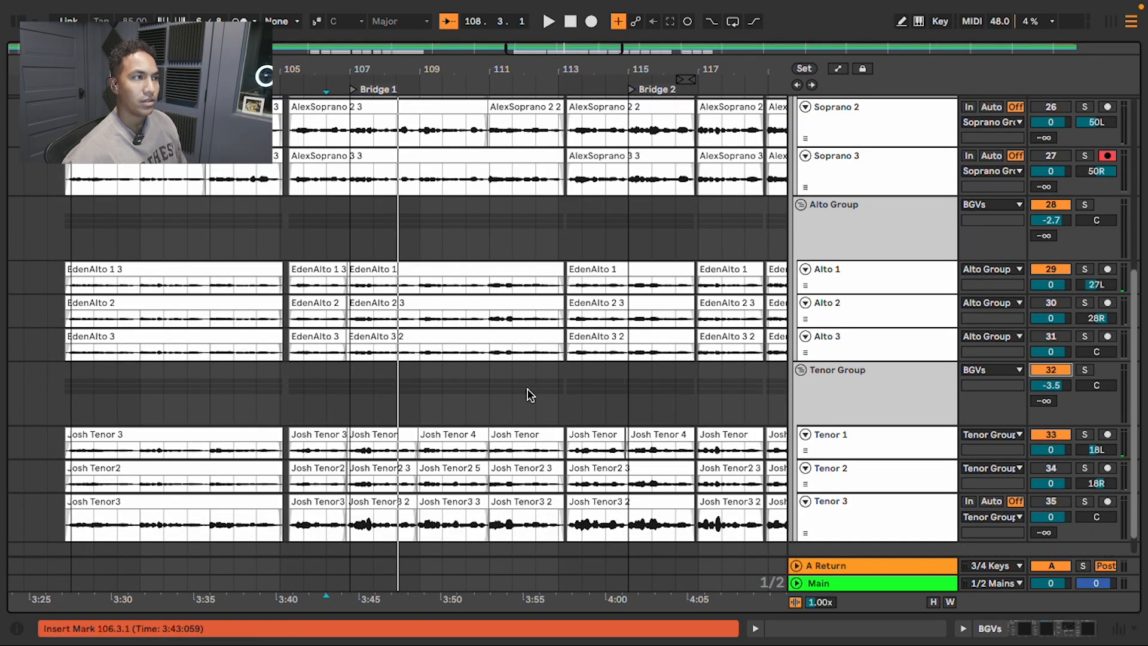
click(322, 397)
key(space)
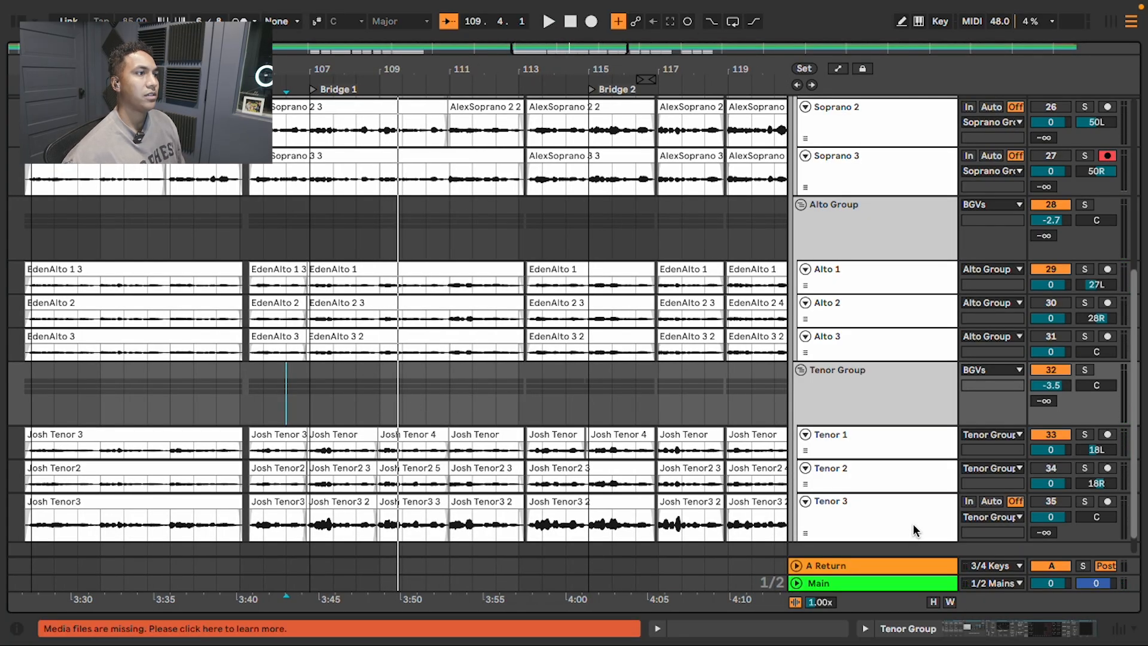
Select the tracks from Tenor 3 up to Soprano 1 and reactivate all the muted vocal tracks.
click(897, 520)
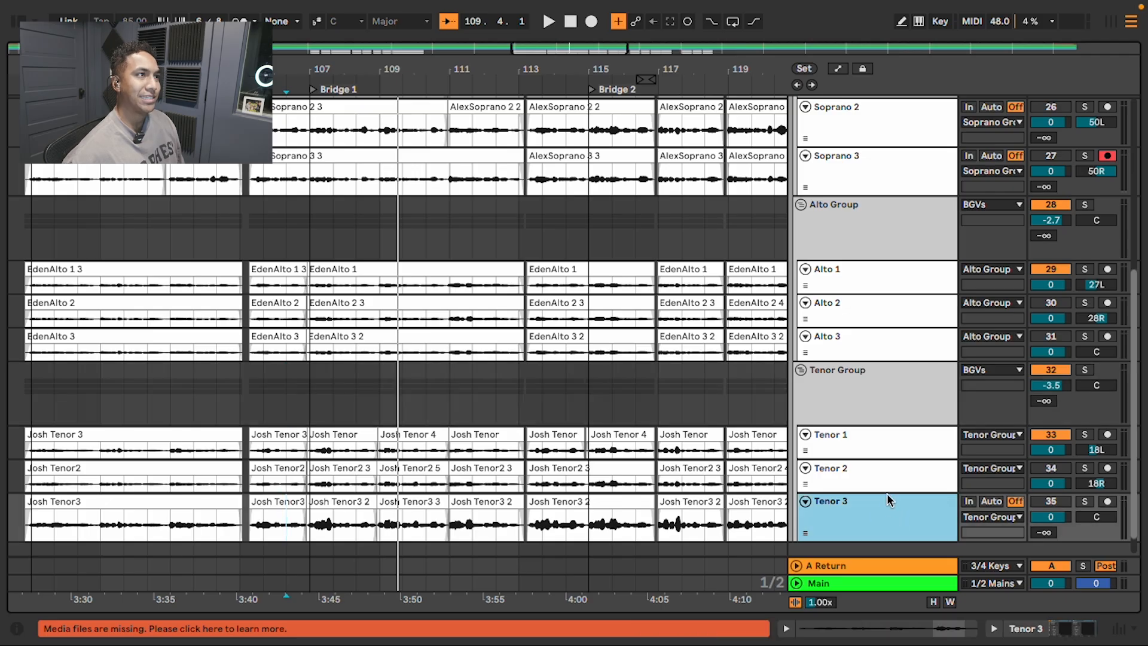
scroll(889, 510, up, 10)
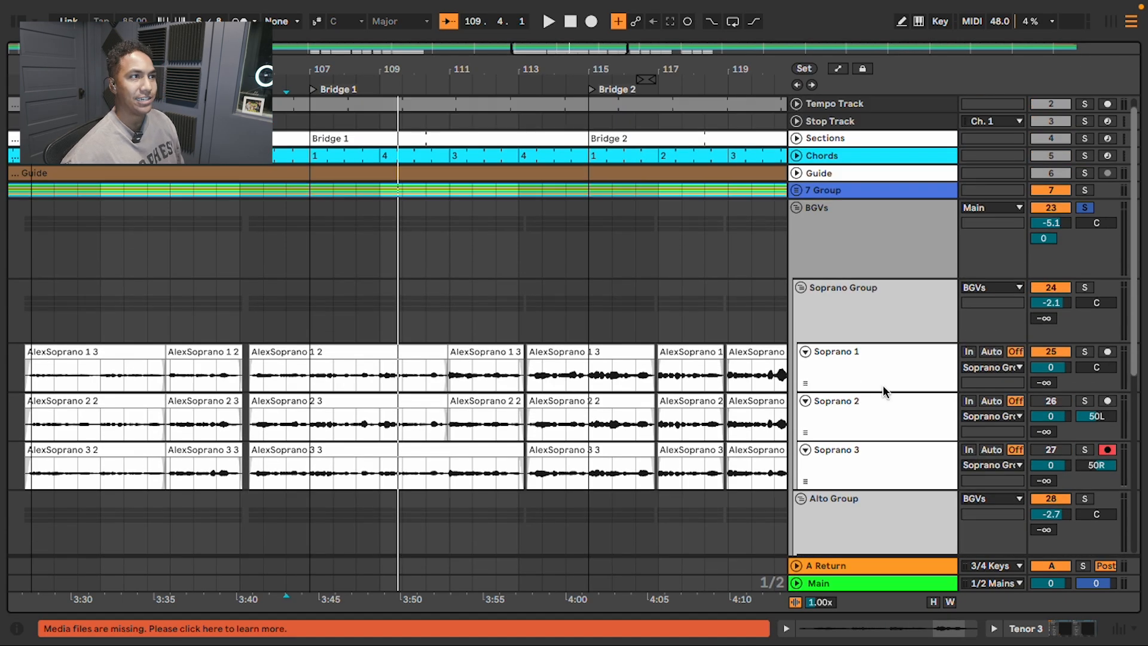
shift+click(884, 373)
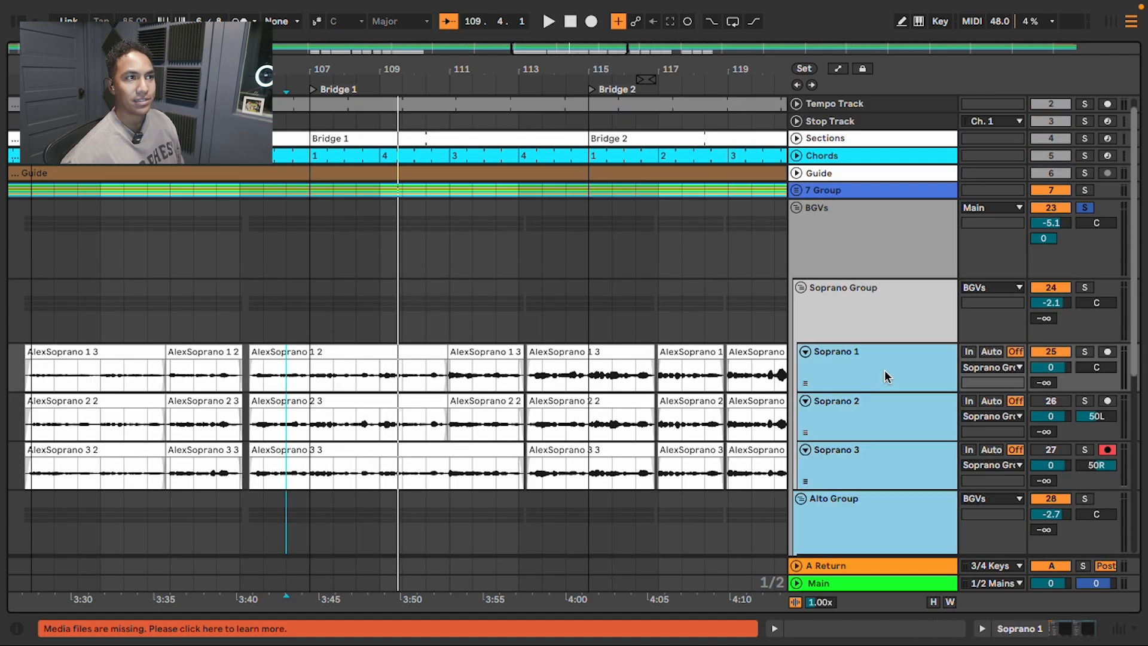
scroll(765, 441, down, 10)
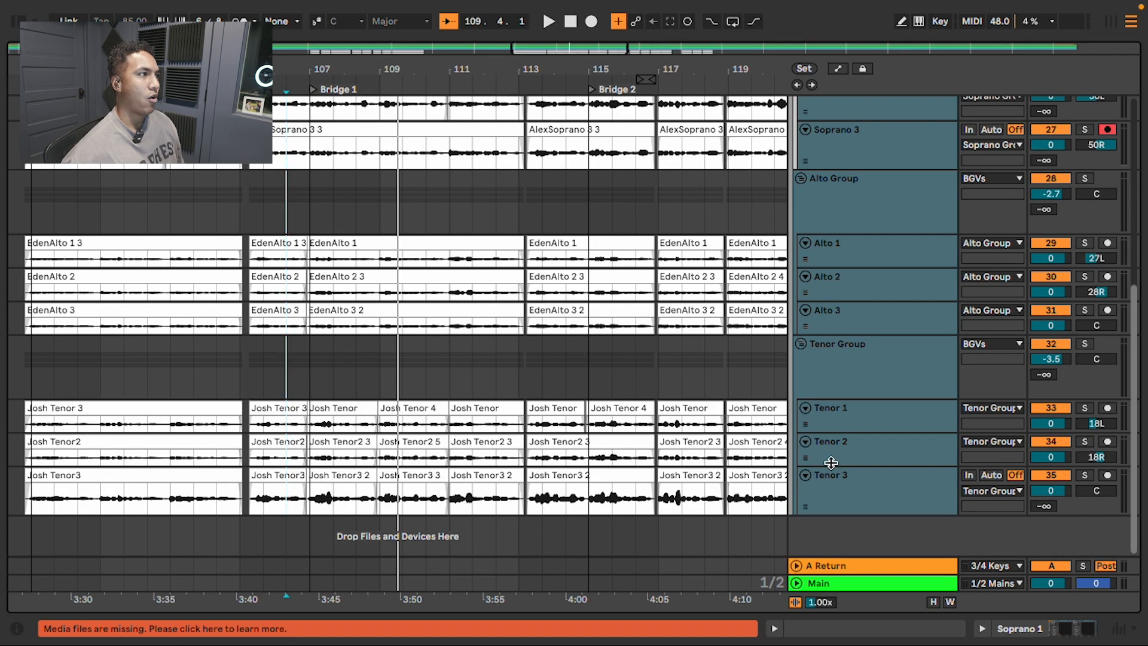
Play all the soloed background vocal stacks from 106.3.1 through Bridge 1, and stop before Bridge 2.
click(290, 379)
scroll(651, 375, up, 5)
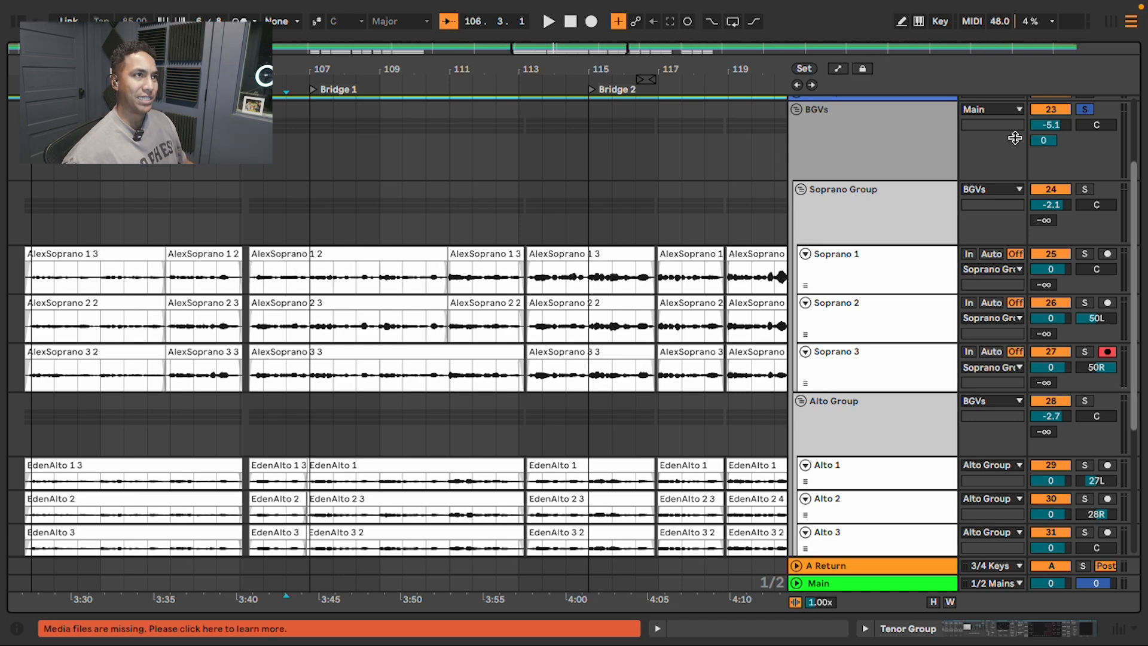
click(282, 223)
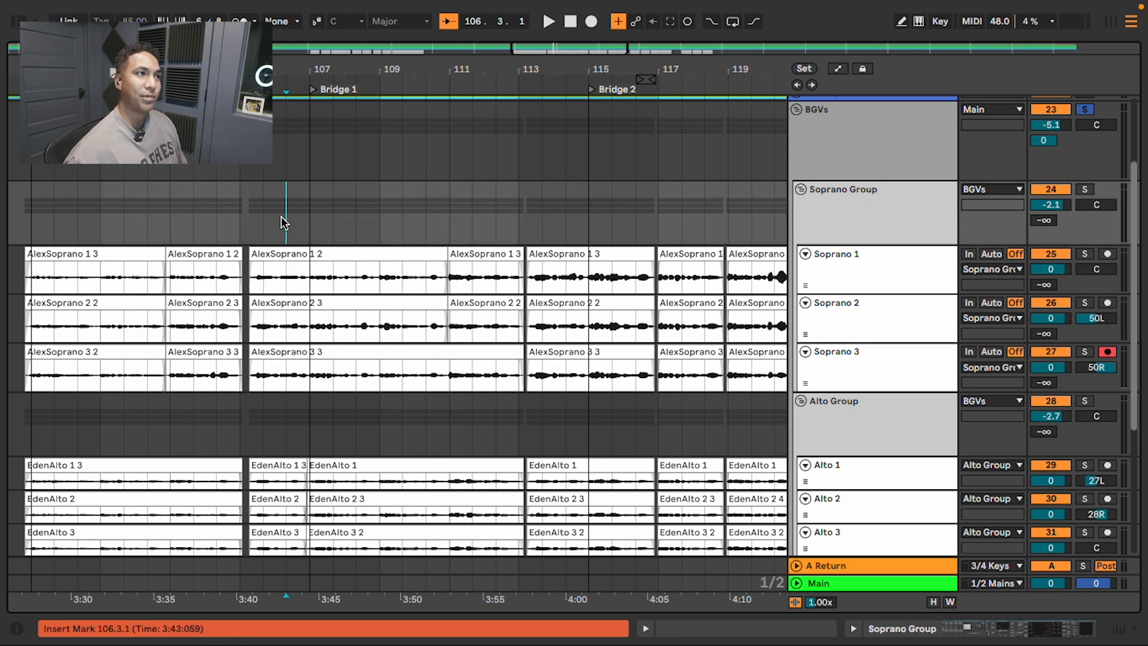
key(space)
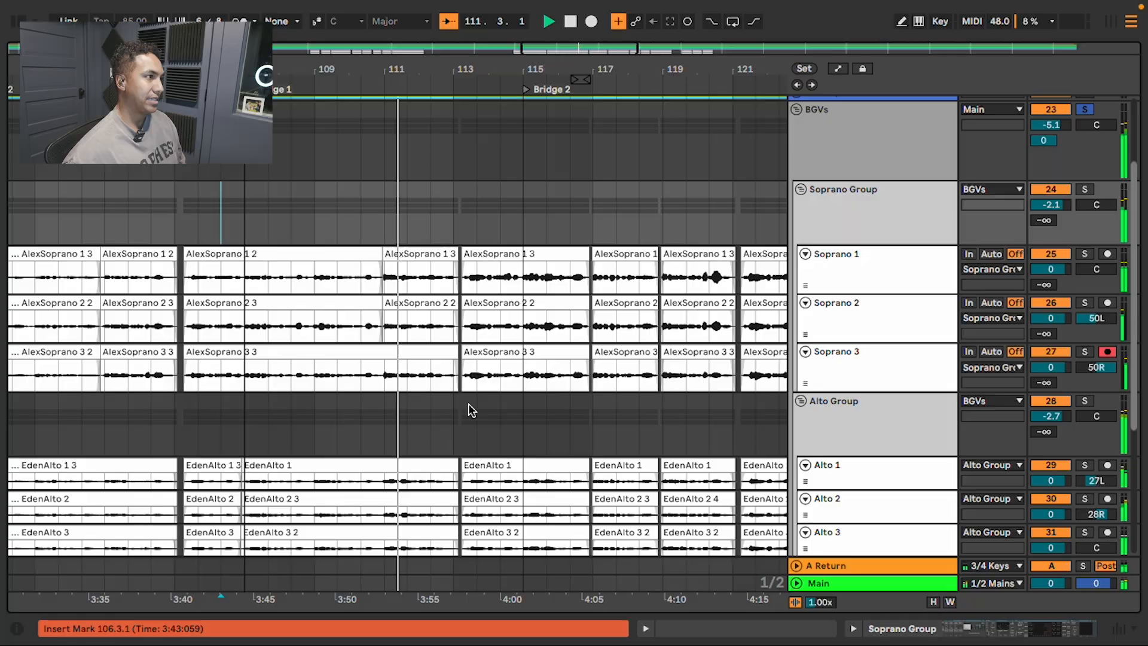
scroll(469, 409, down, 5)
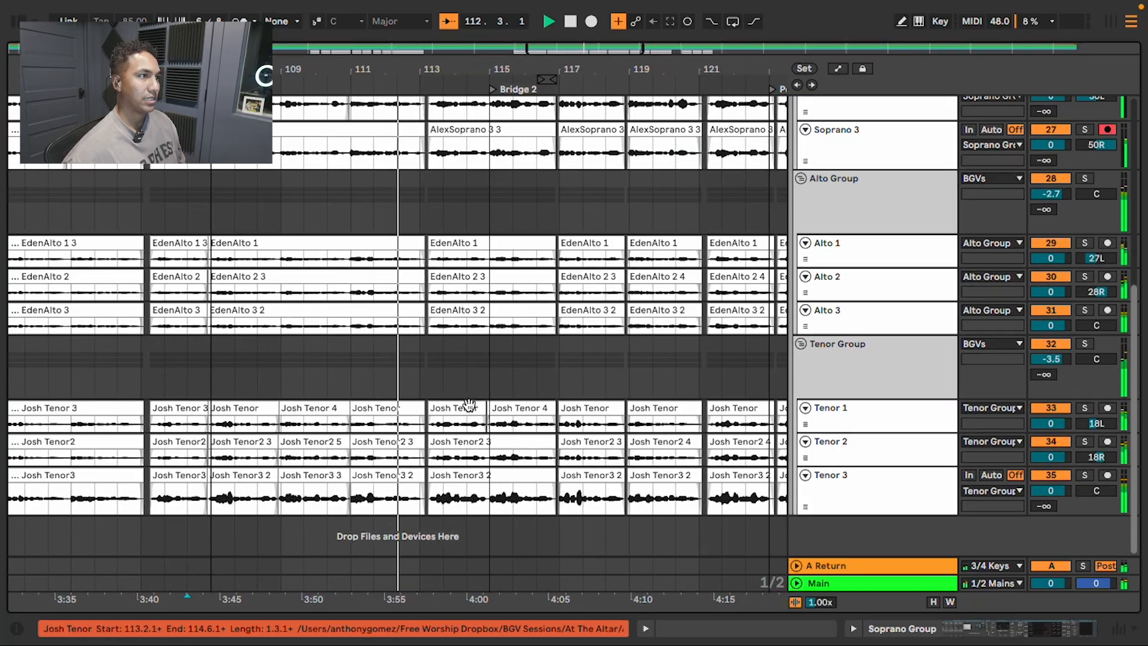
scroll(467, 405, up, 3)
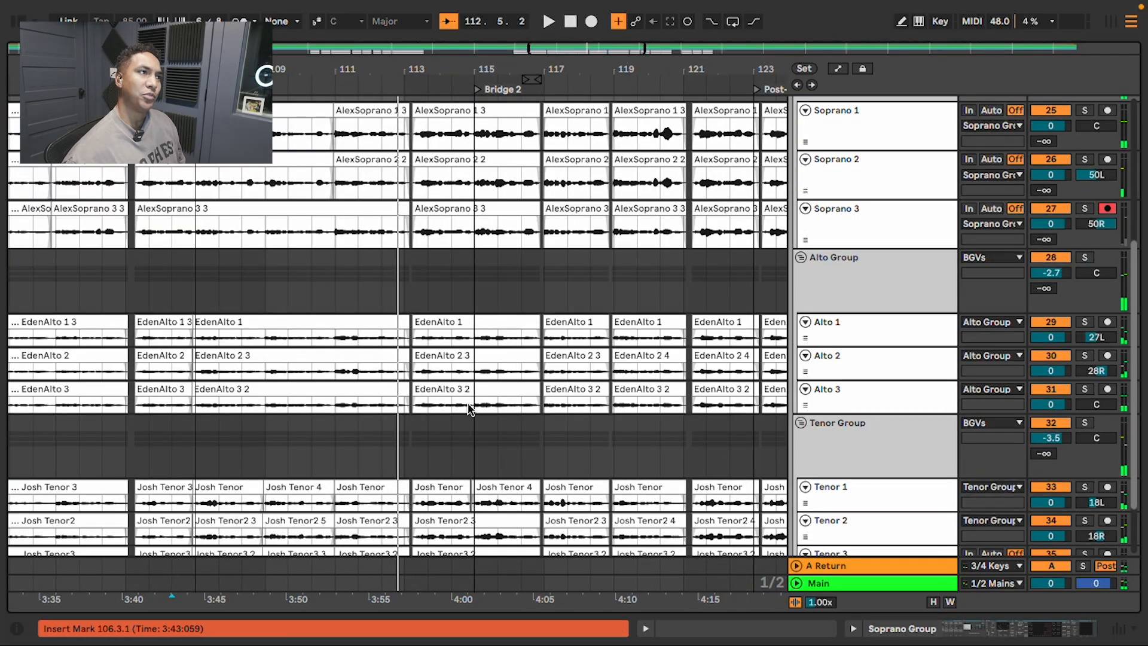
Examine how three takes are stacked per part, highlighting Soprano 1 through Soprano 3 and reviewing the Alto and Tenor tracks.
scroll(468, 409, up, 1)
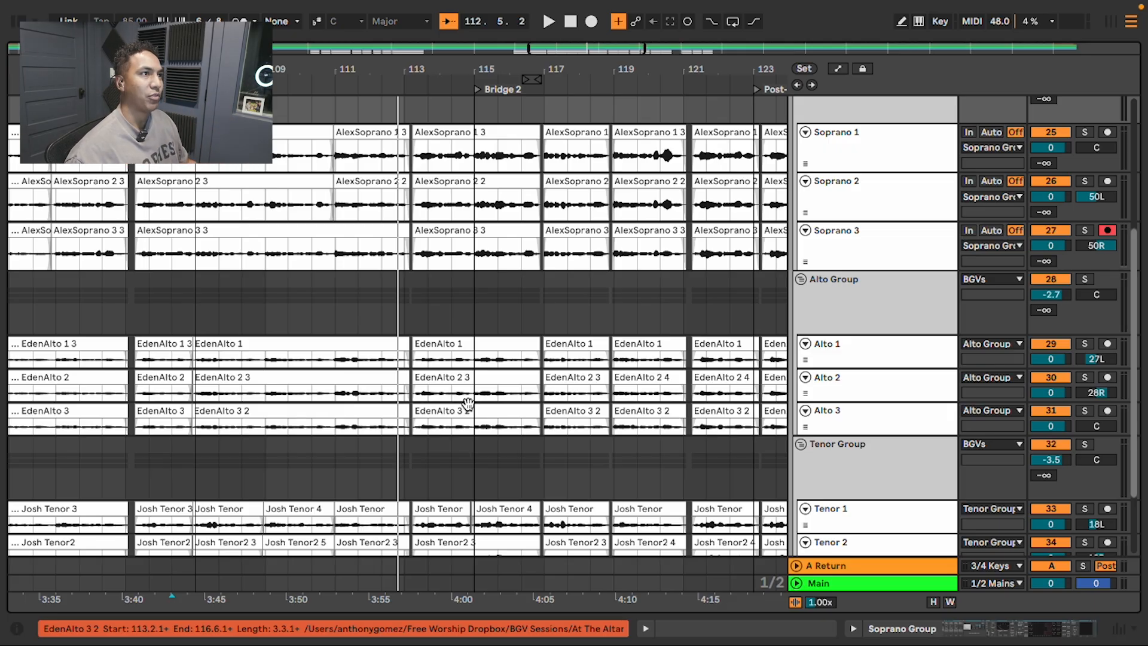
scroll(420, 310, up, 1)
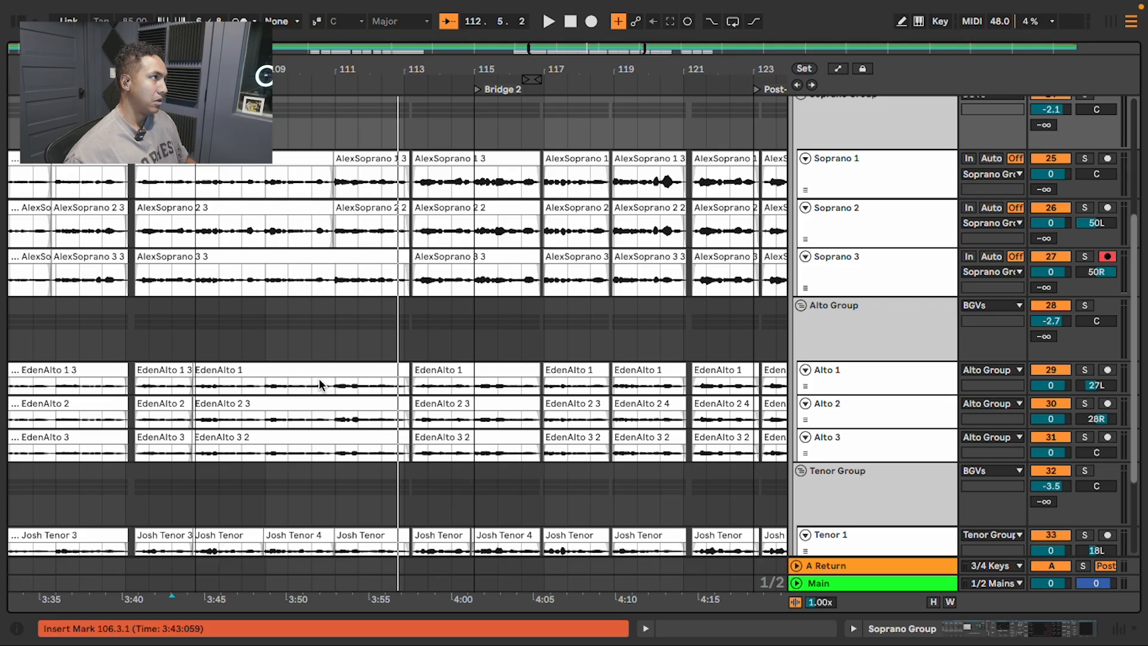
scroll(317, 384, up, 2)
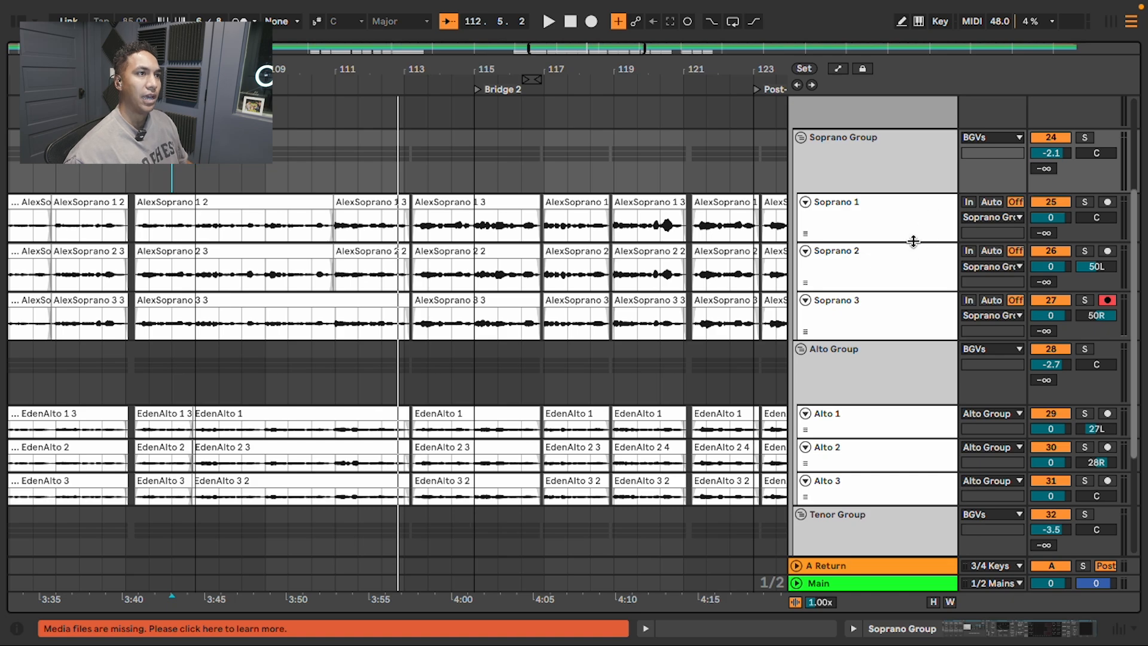
scroll(913, 241, down, 2)
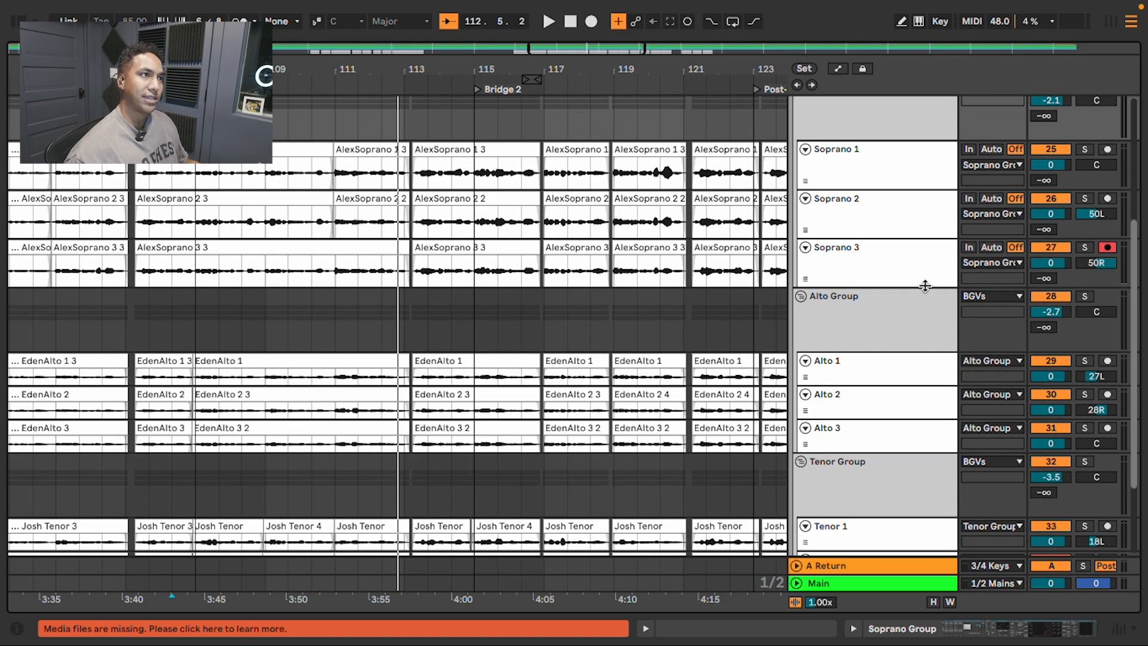
scroll(925, 286, up, 2)
click(912, 231)
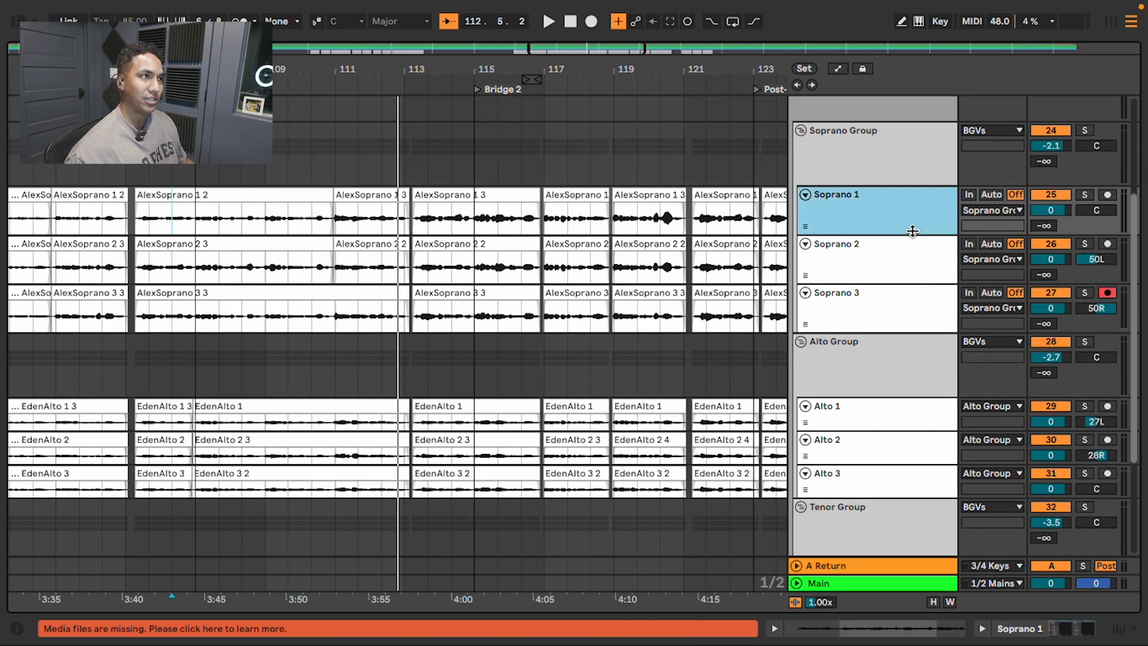
shift+click(887, 309)
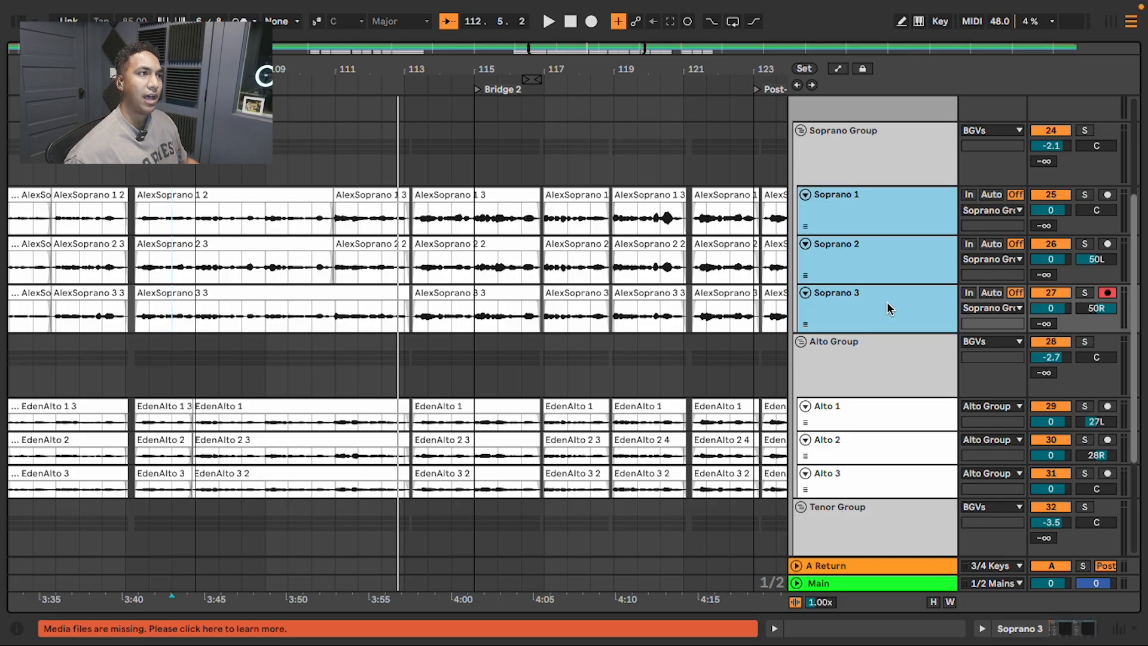
scroll(888, 309, down, 6)
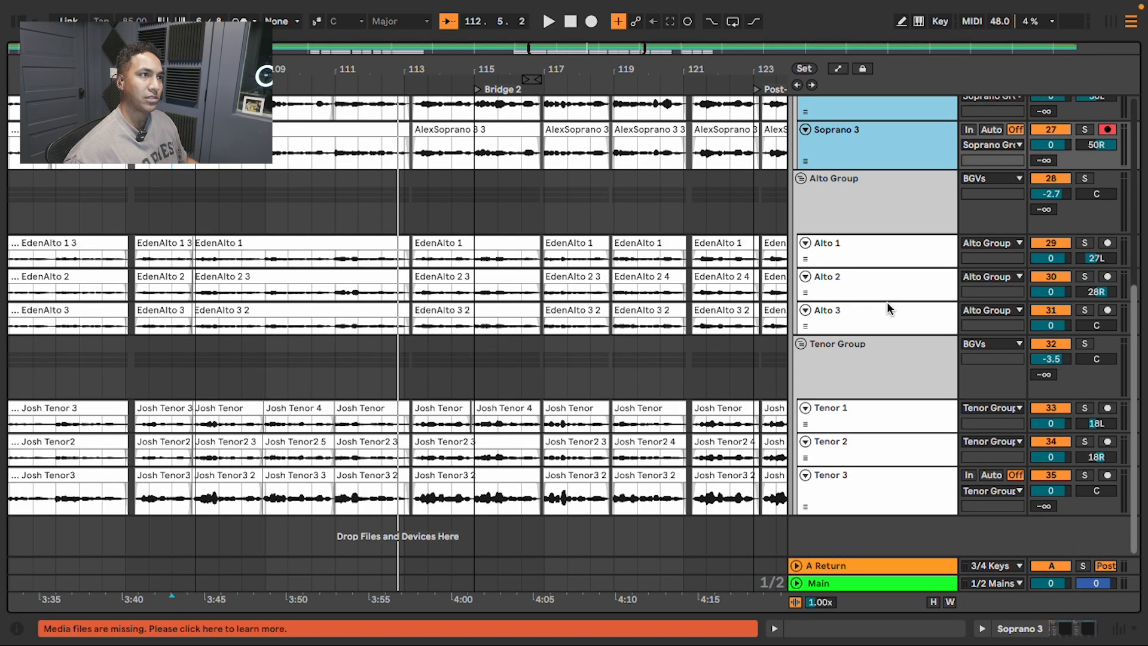
scroll(888, 309, up, 2)
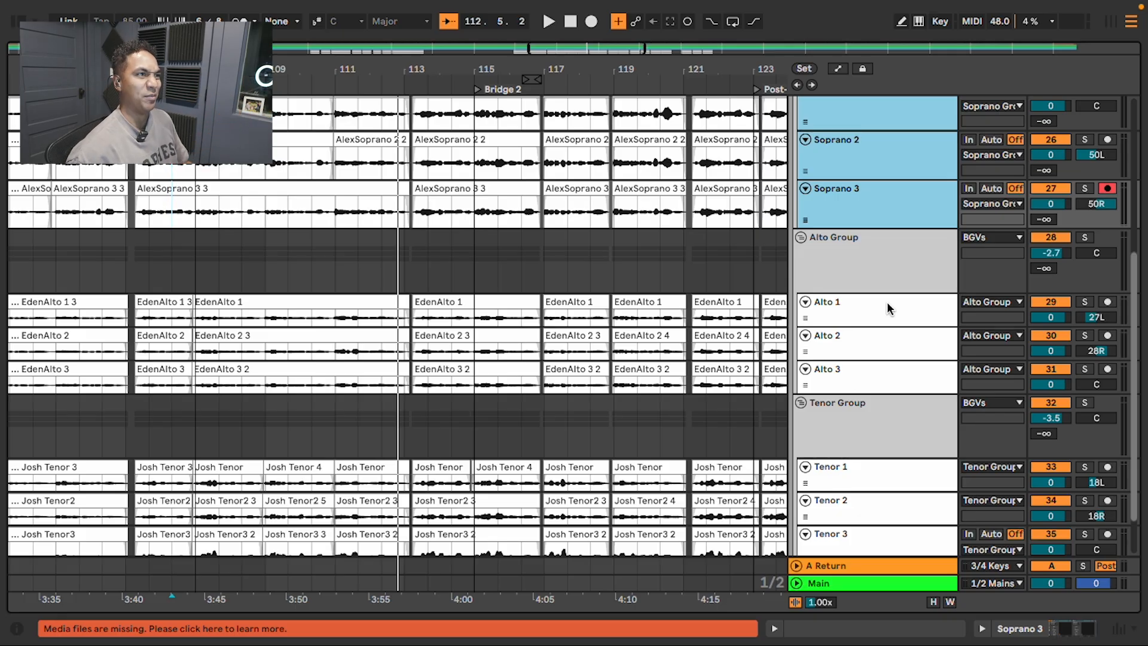
scroll(887, 308, down, 3)
scroll(885, 334, up, 10)
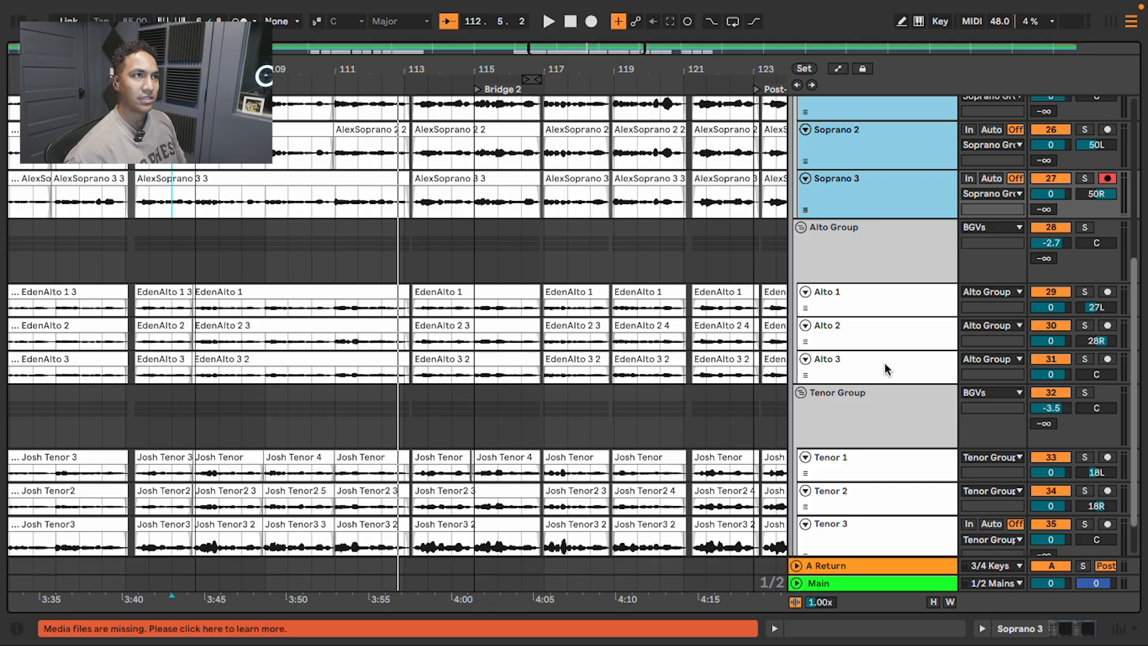
Select Soprano 1 through Soprano 3 as one stack and review the Alto and Tenor tracks beneath them.
click(877, 281)
shift+click(896, 388)
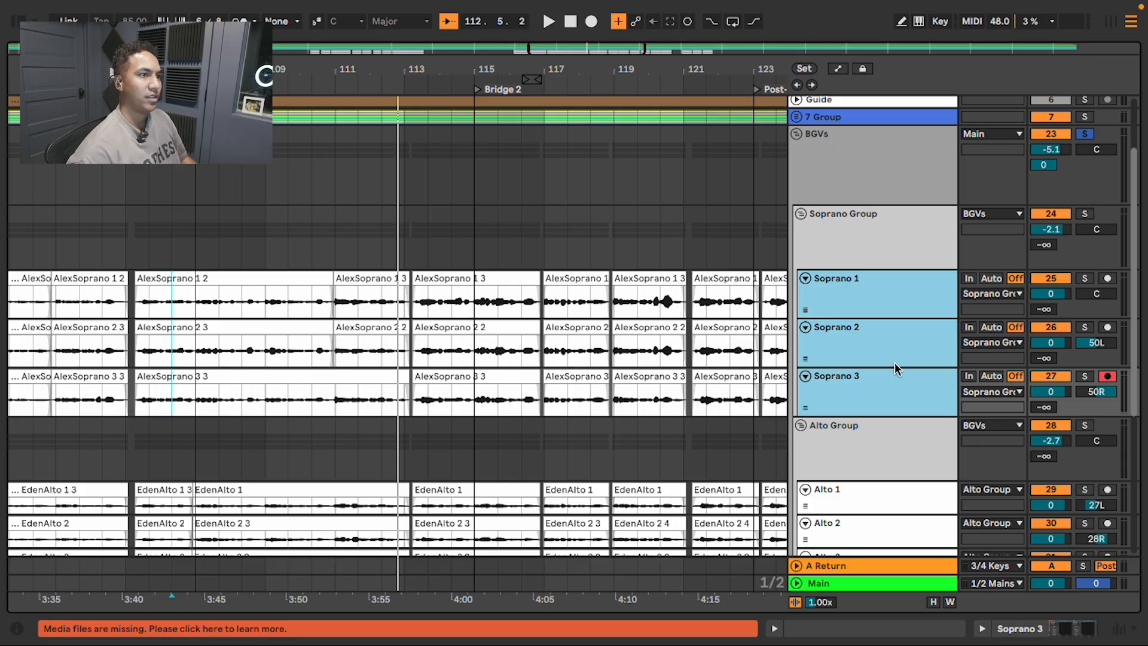
scroll(896, 370, down, 8)
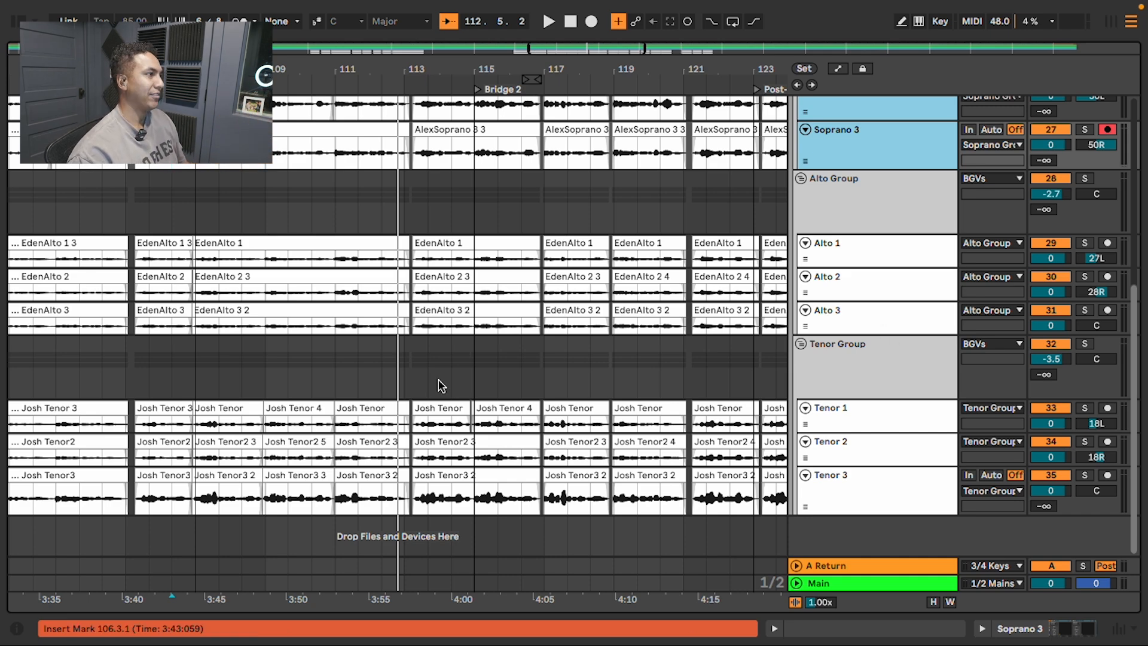
scroll(439, 386, up, 1)
Play the full background vocal stacks from 106.3.1 into Bridge 1, reviewing the tracks from tenor up to soprano, and stop playback.
click(179, 417)
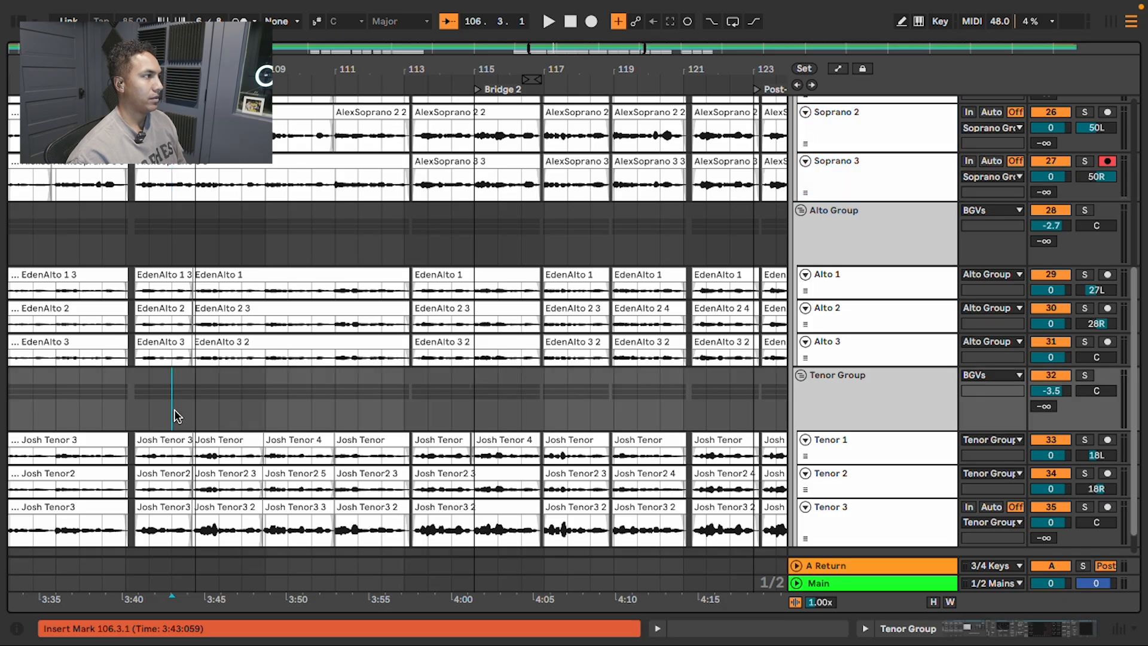
key(space)
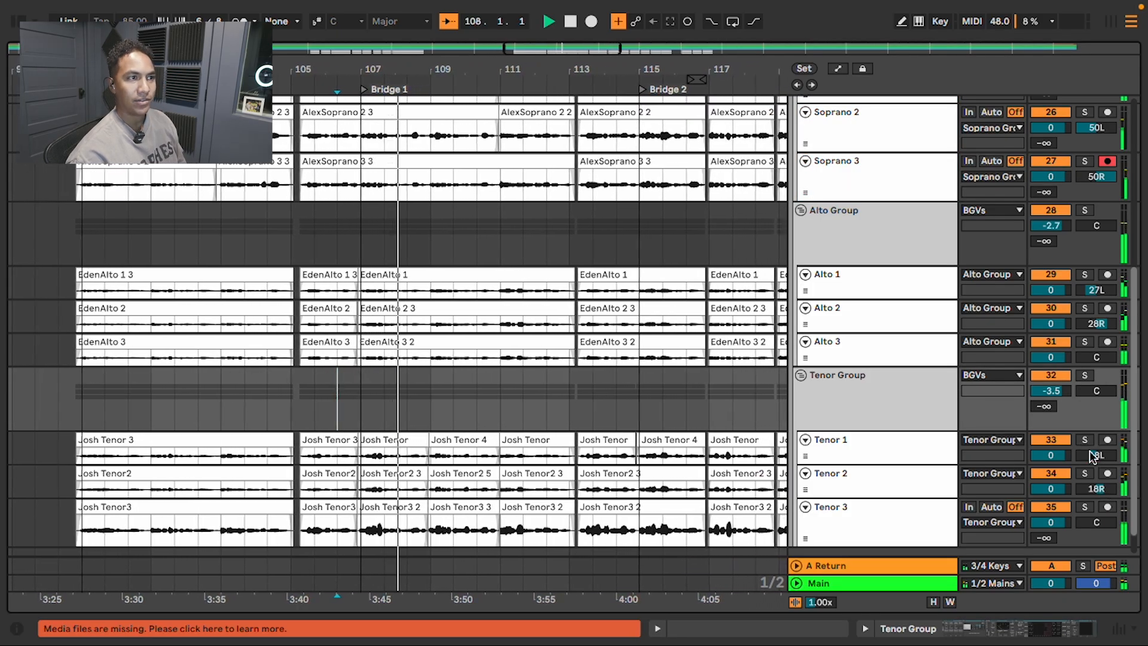
scroll(1106, 371, up, 1)
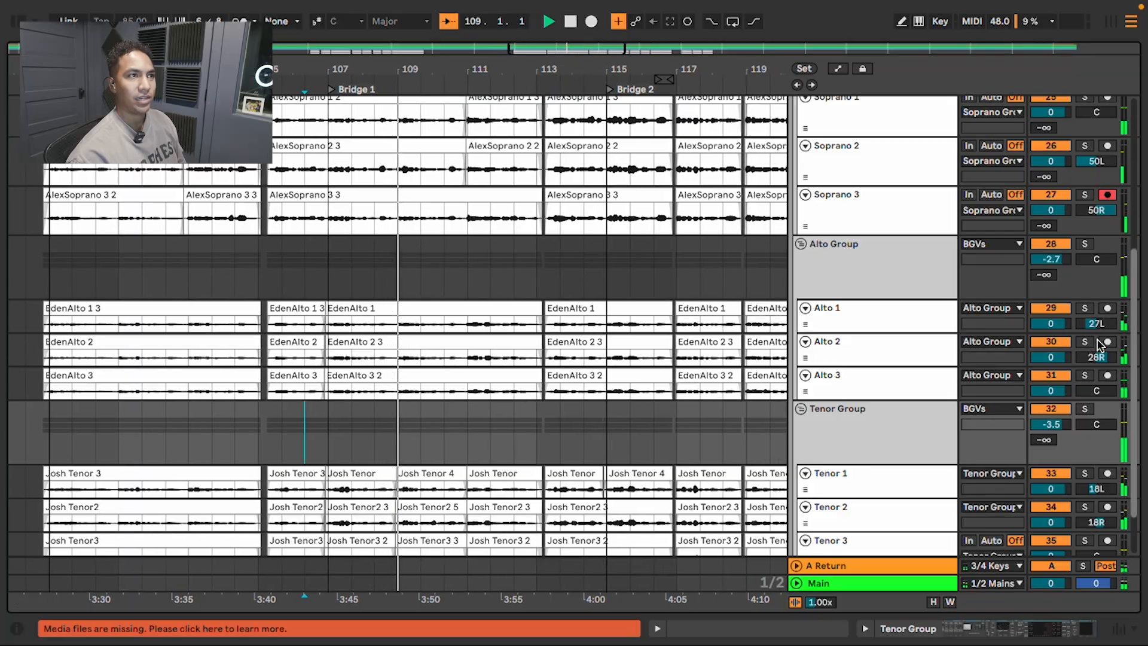
scroll(1110, 311, up, 2)
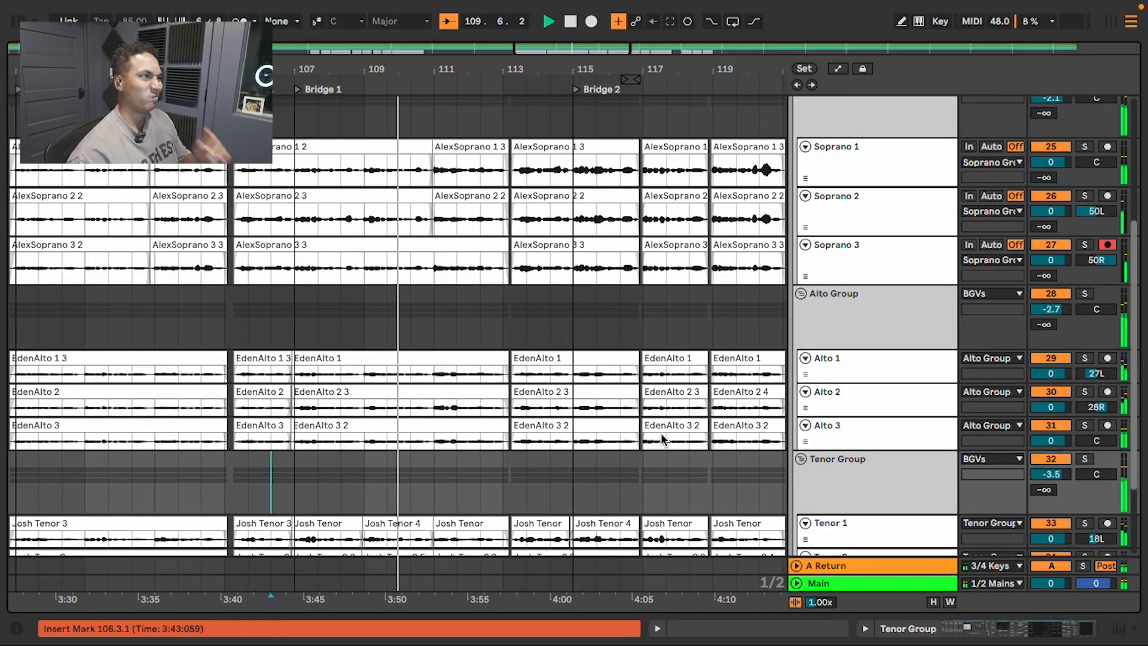
scroll(622, 428, up, 4)
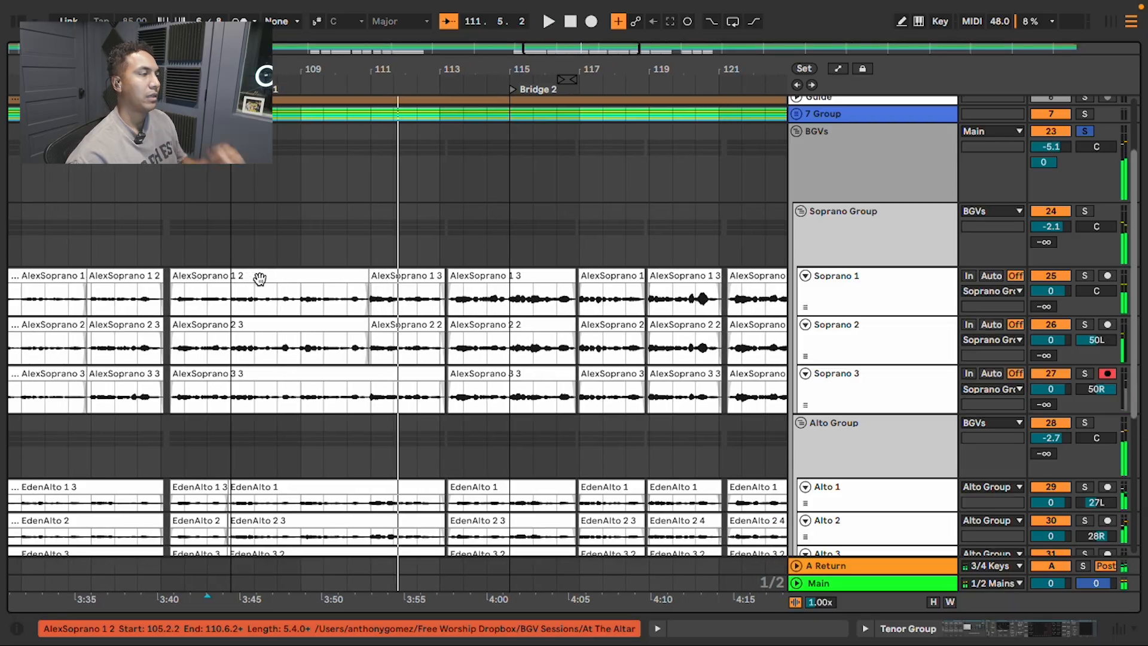
key(space)
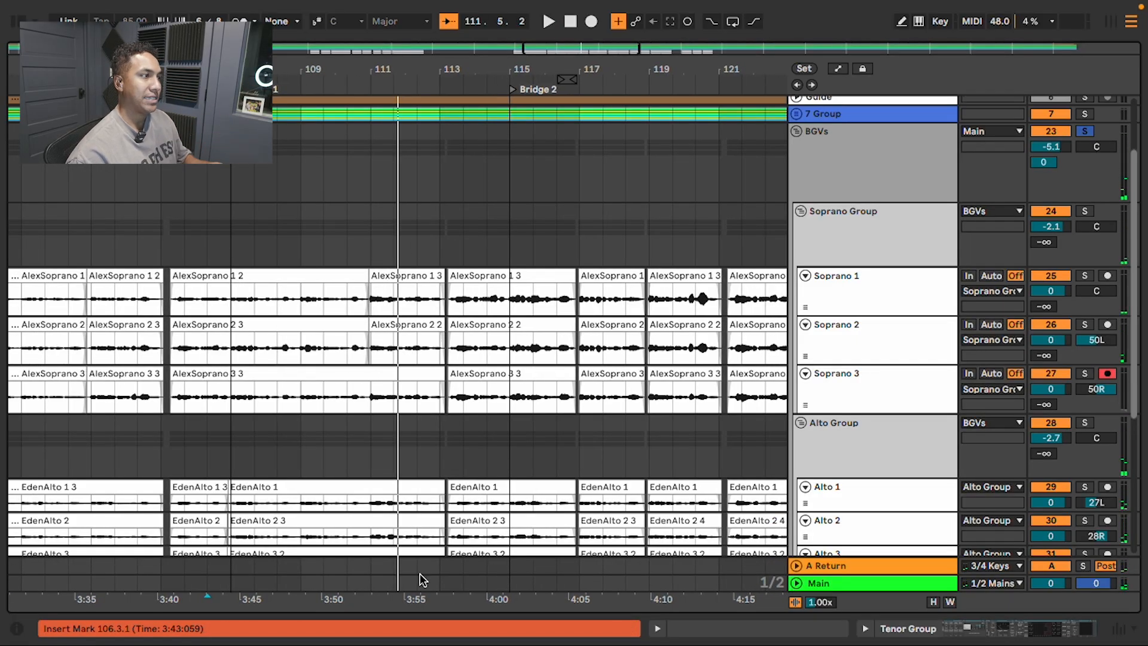
Show the effects chain on Soprano 1, highlight its Pro-Q 4 and Auto-Tune Pro devices, and review the other vocal tracks.
scroll(420, 576, down, 7)
scroll(743, 426, up, 9)
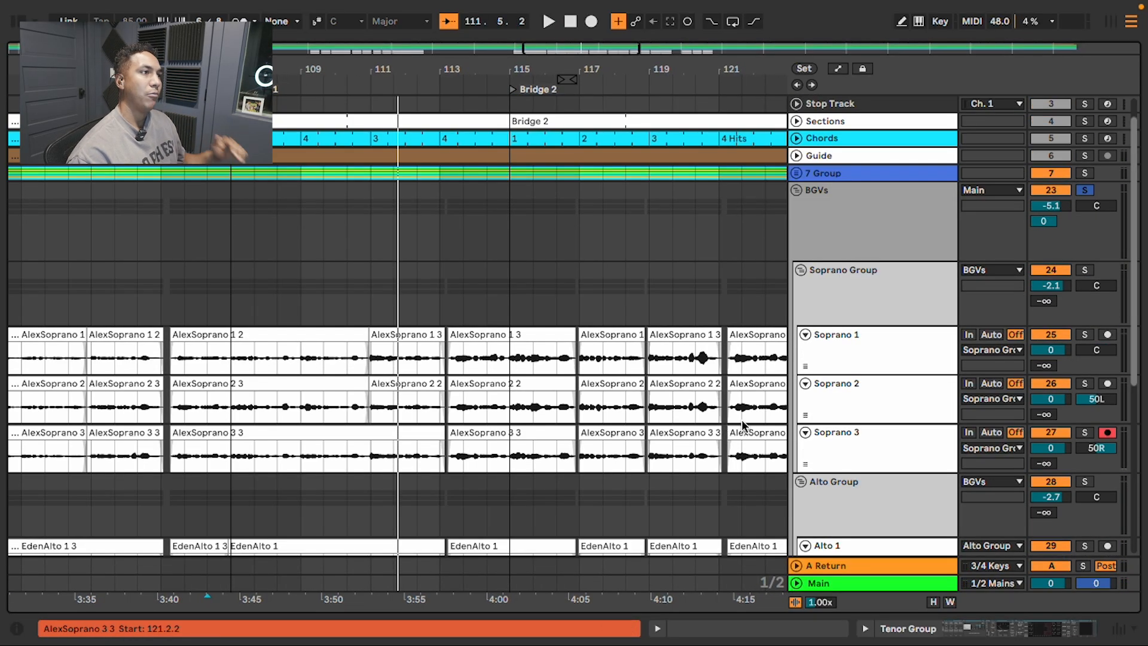
click(876, 362)
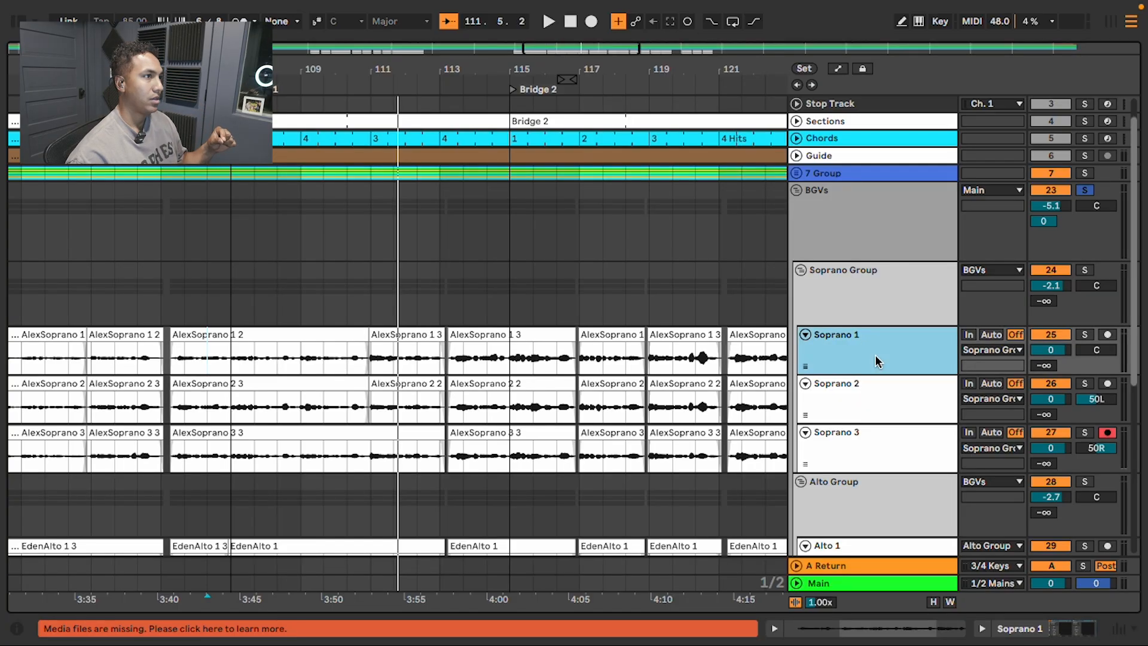
double_click(876, 361)
scroll(236, 317, down, 5)
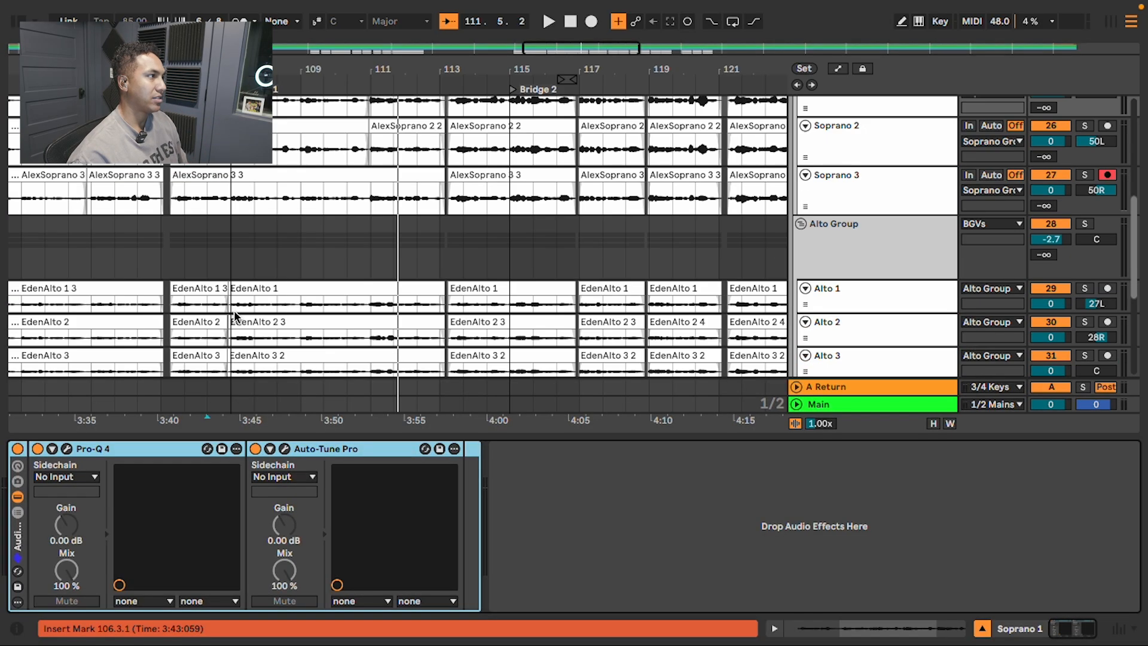
click(84, 449)
click(349, 449)
scroll(480, 305, down, 5)
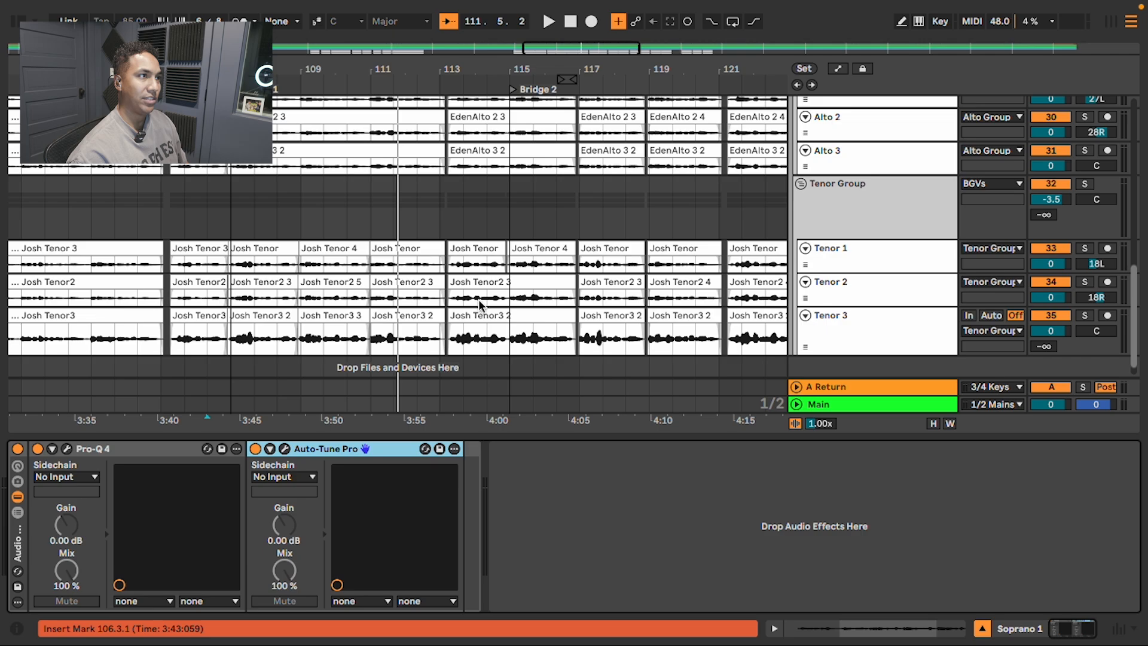
scroll(505, 313, up, 5)
scroll(347, 295, up, 5)
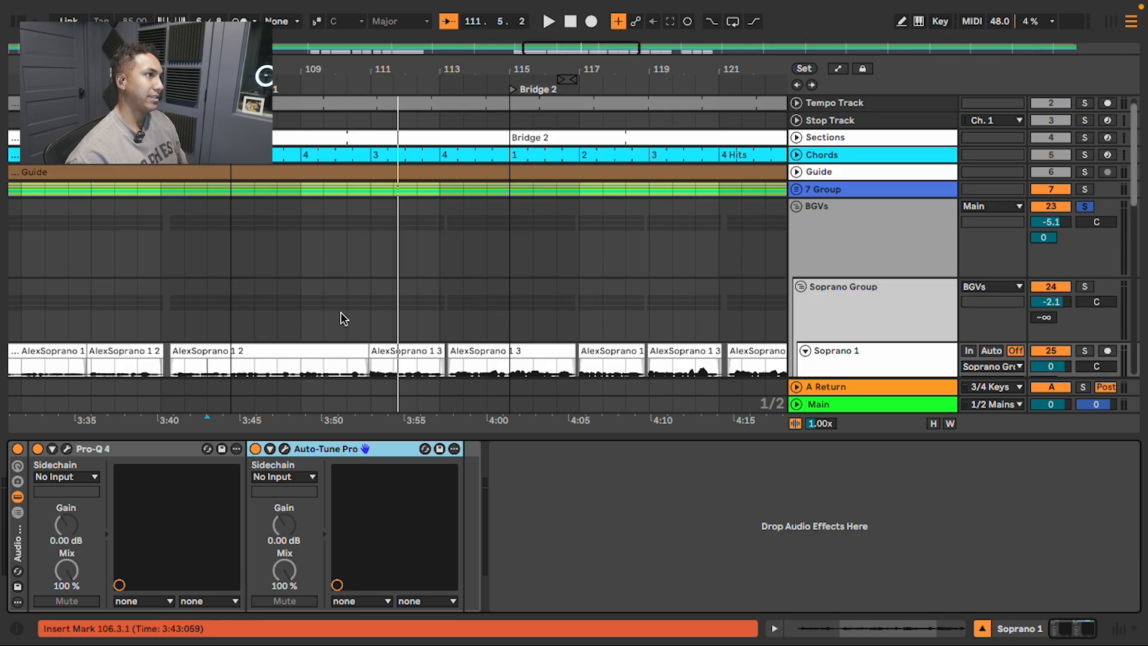
scroll(341, 317, down, 3)
Open the Pro-Q 4 editor on Soprano 1, inspect its low-cut band, and move the window clear of the soprano clips.
click(207, 277)
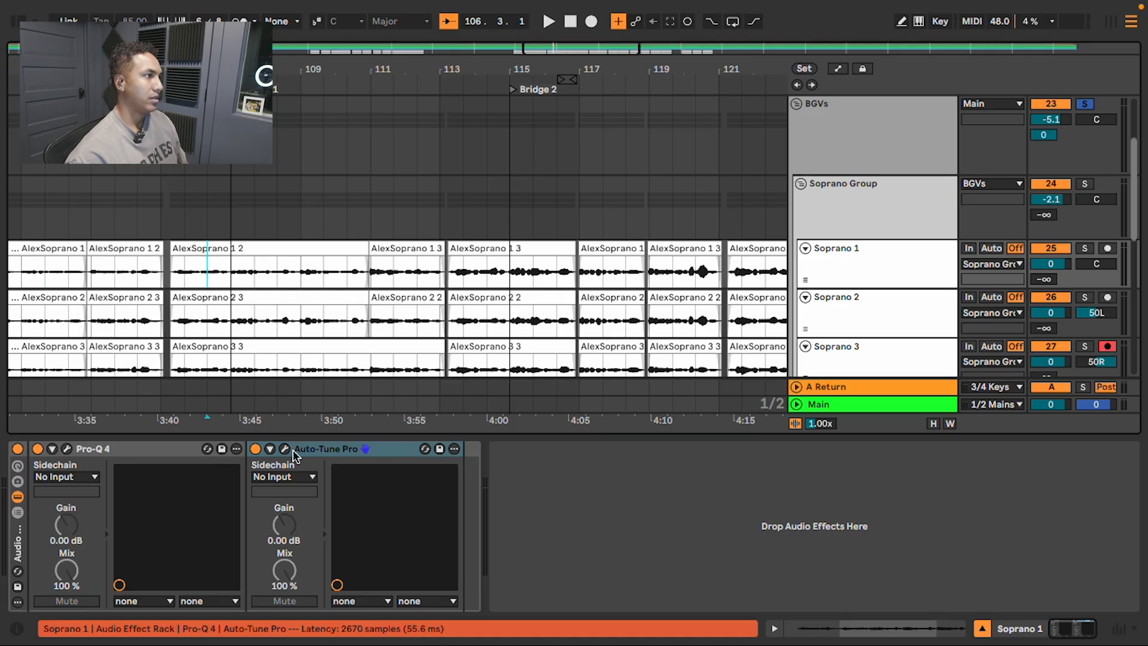
click(68, 449)
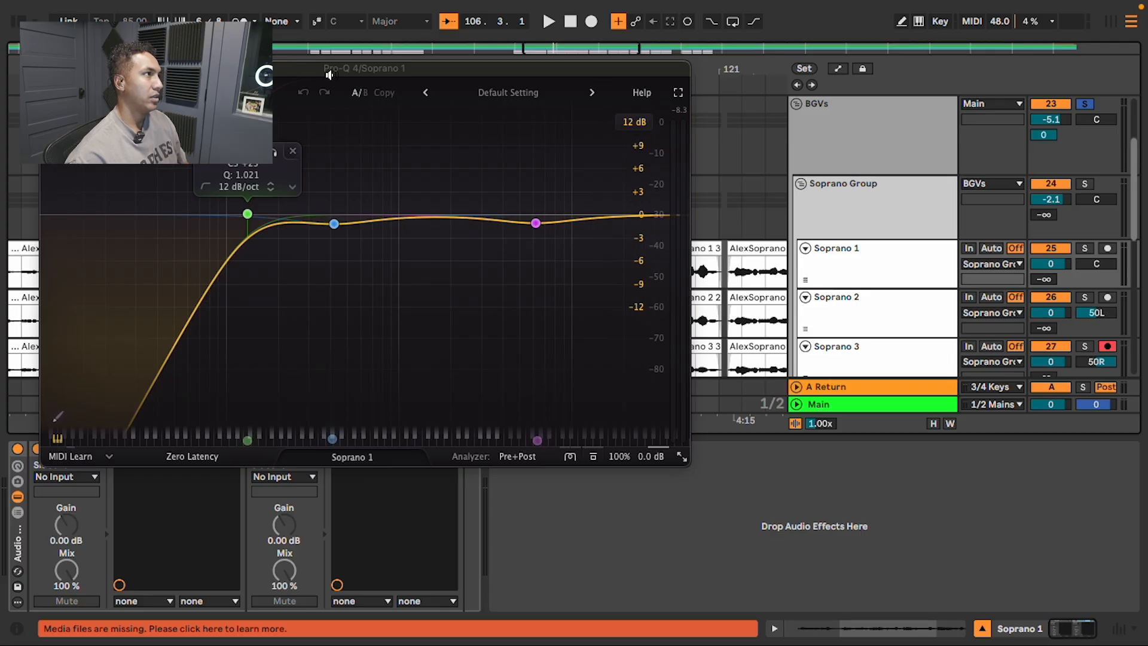
drag(334, 77, 427, 190)
click(340, 328)
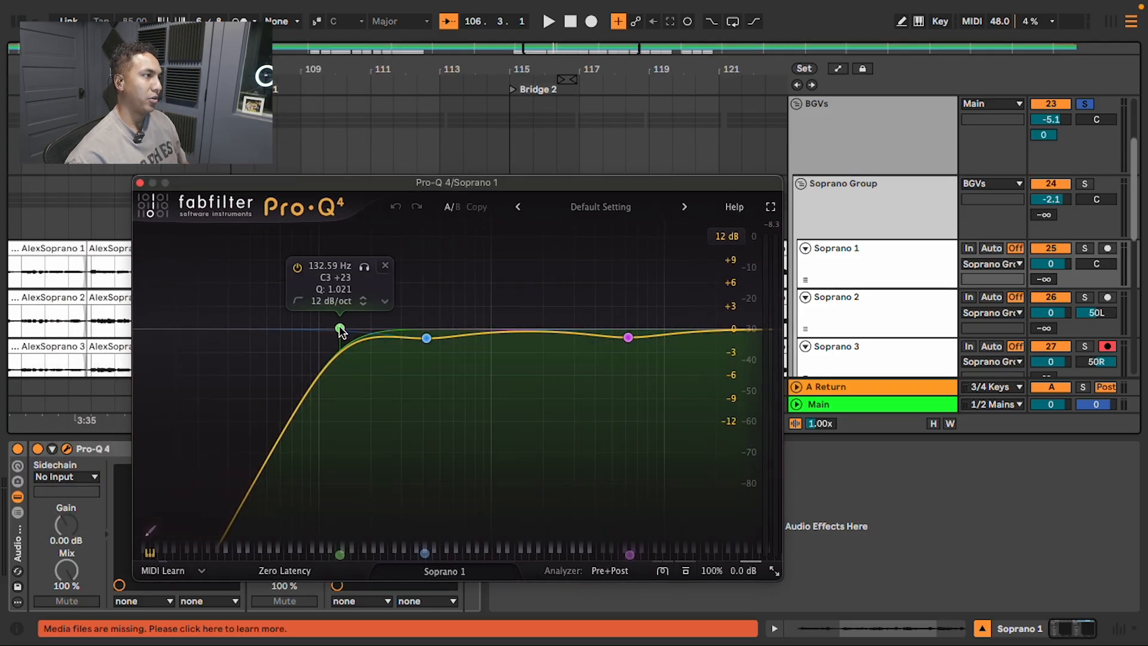
mouse_move(247, 182)
mouse_down()
mouse_move(282, 215)
mouse_move(463, 310)
mouse_move(228, 330)
mouse_up()
Play Soprano 1 soloed from 106.3.1 while watching its Pro-Q 4 spectrum, and close the plug-in window.
click(213, 217)
key(space)
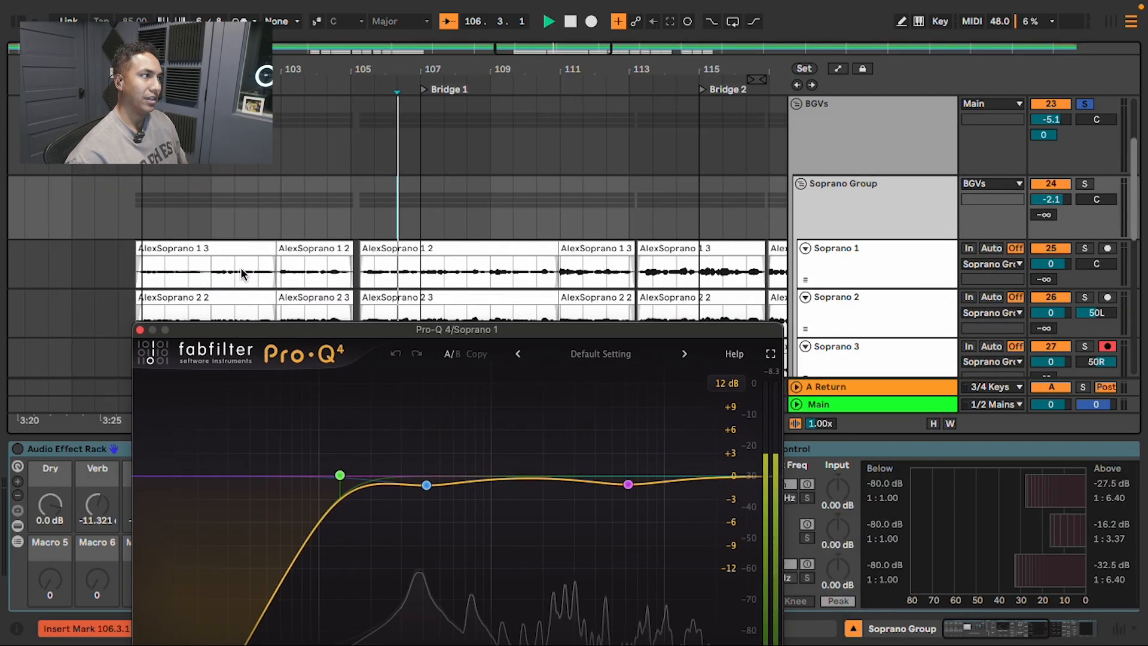
click(1085, 247)
drag(579, 329, 909, 137)
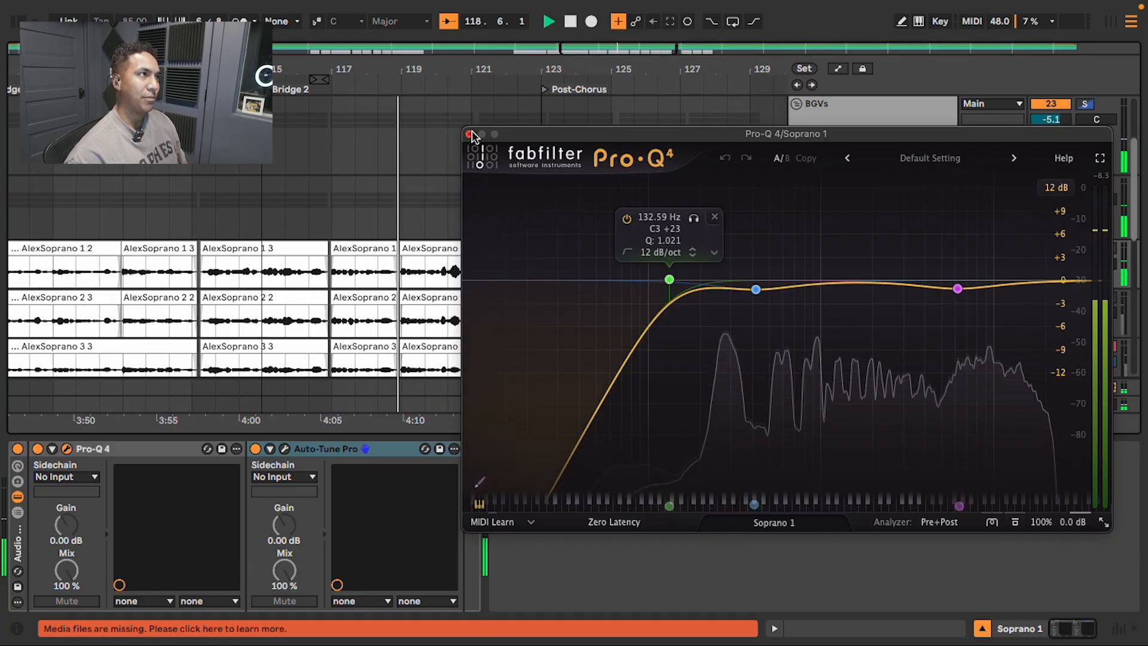
key(super+alt+p)
Compare the effects chains on Soprano 1, Soprano 2, Soprano 3, Alto 1 and Tenor 3.
click(891, 275)
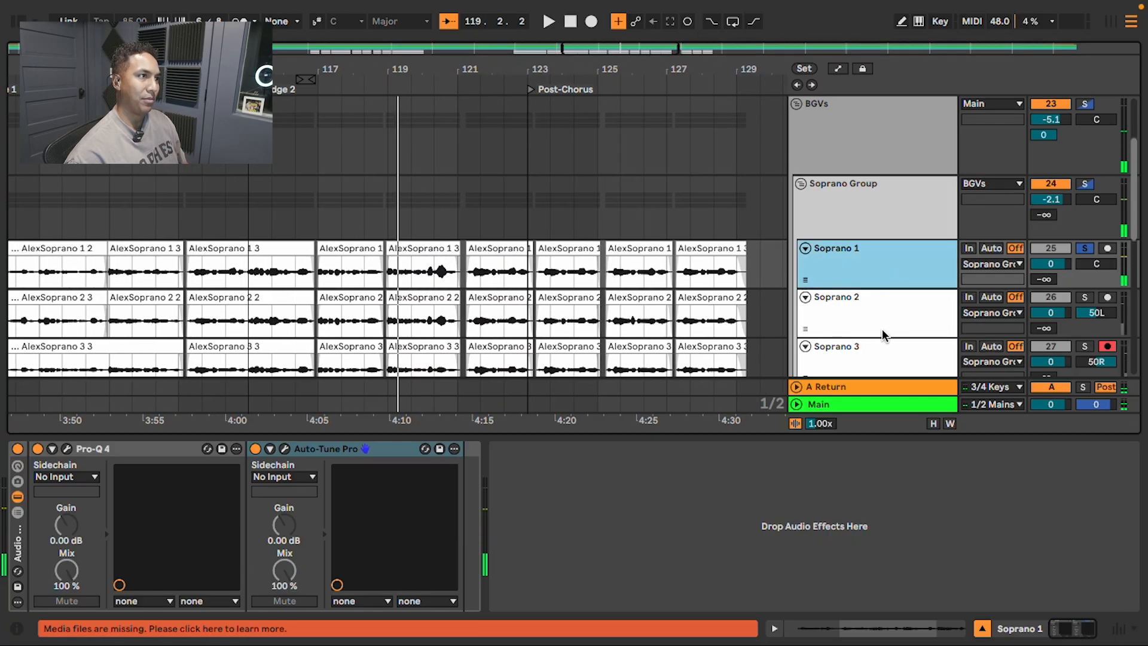
click(883, 330)
scroll(880, 257, down, 1)
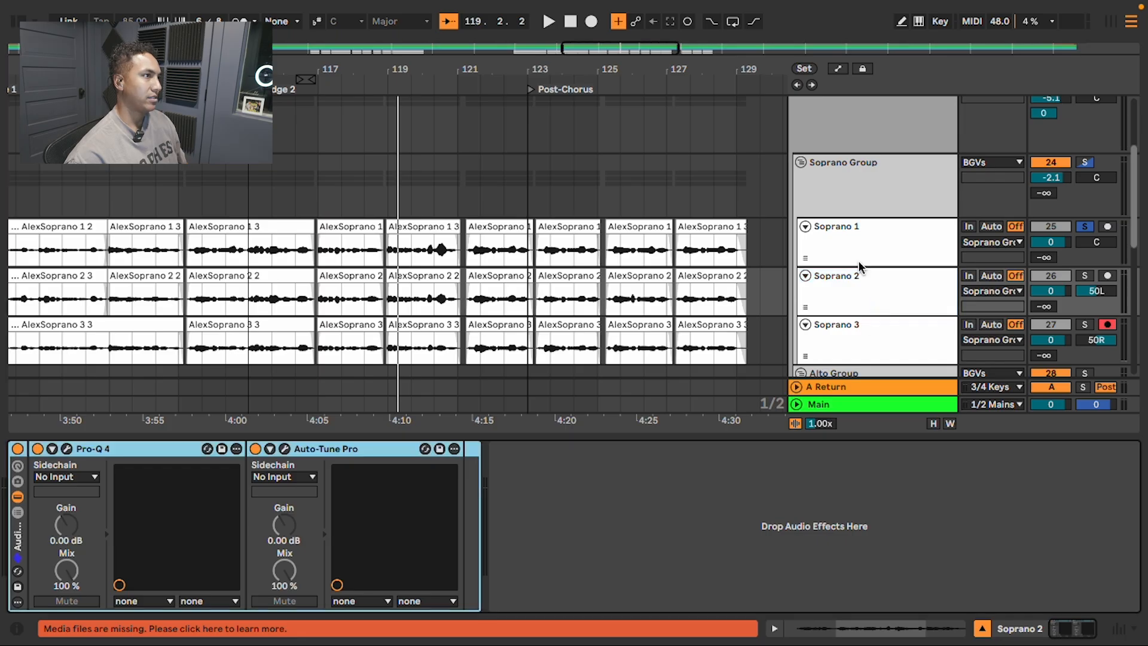
click(862, 241)
click(880, 294)
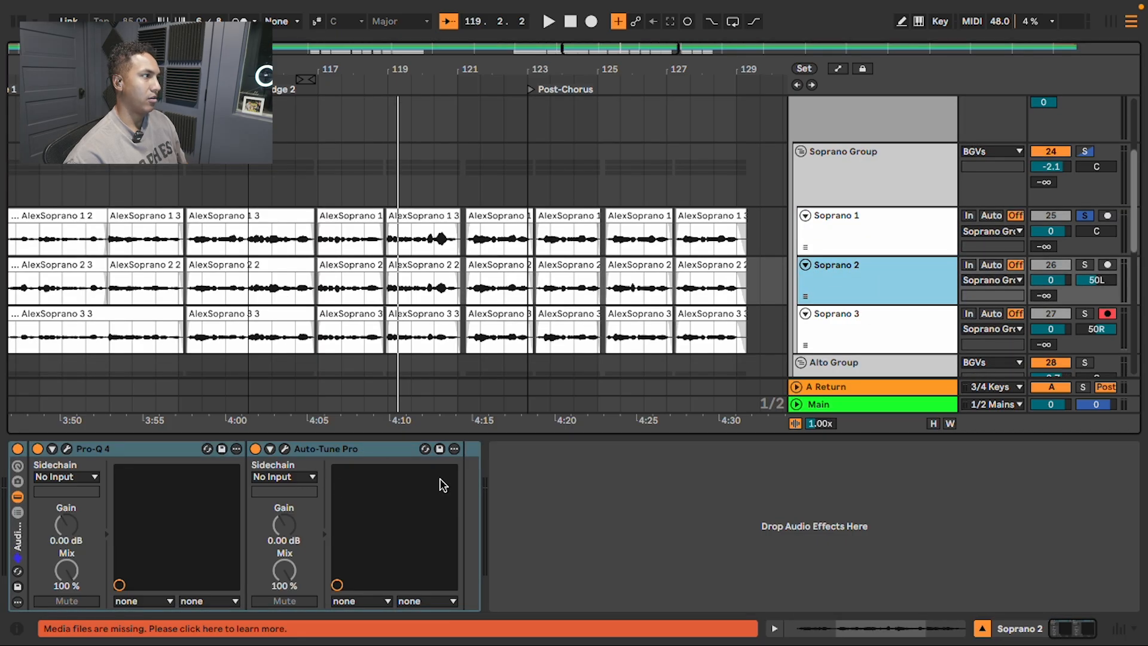
scroll(926, 310, down, 1)
click(873, 328)
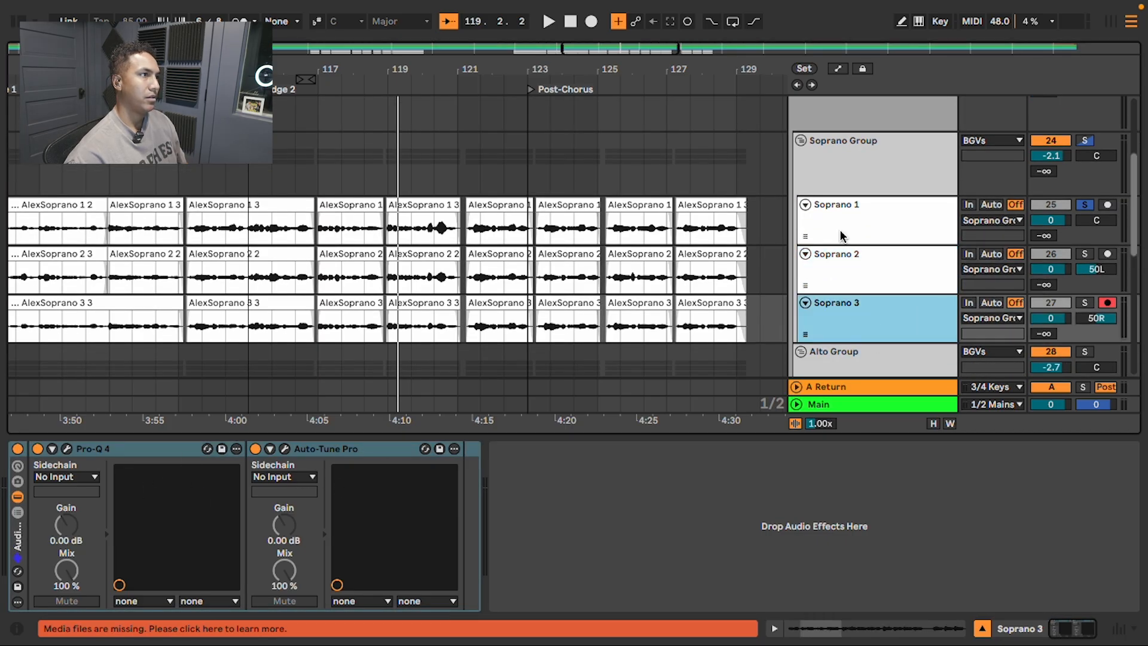
scroll(843, 239, down, 6)
click(866, 292)
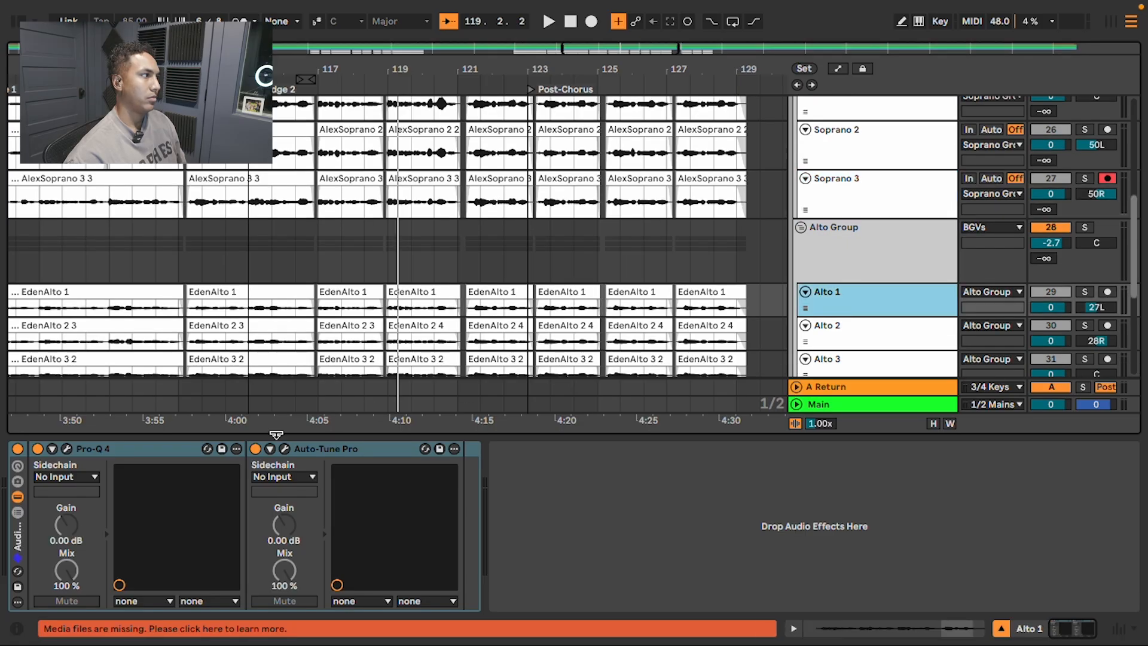
scroll(847, 286, down, 10)
click(840, 320)
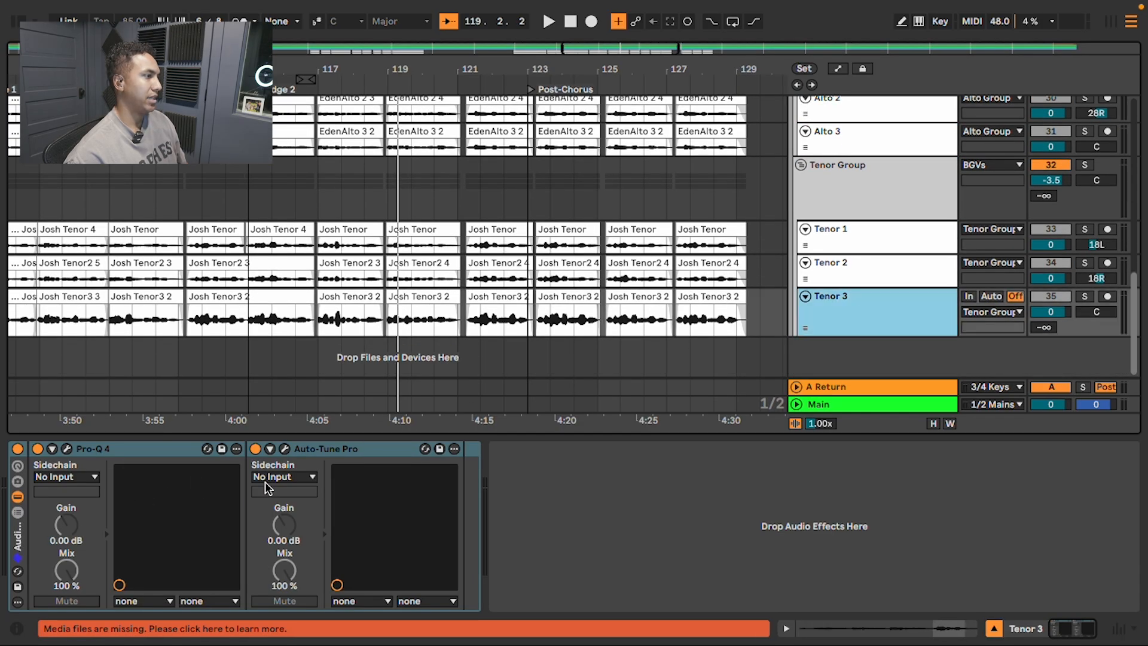
Open Auto-Tune Pro on Soprano 1, try a Retune Speed of 20, set it to 36, and close the plug-in window.
scroll(934, 253, up, 12)
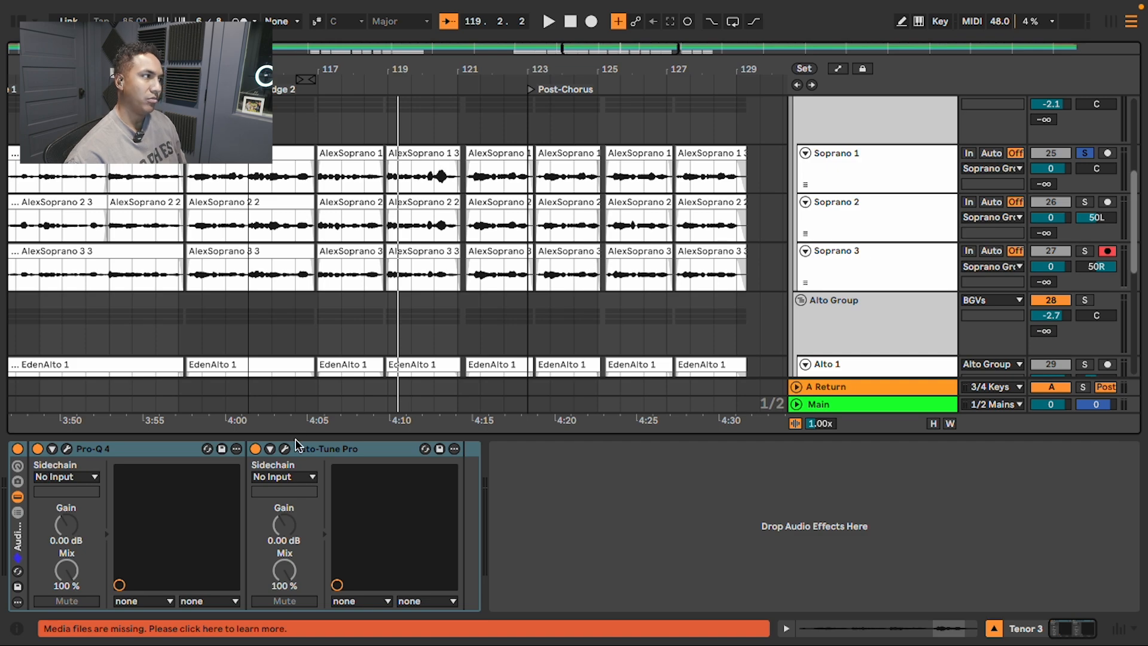
scroll(753, 293, up, 1)
click(907, 197)
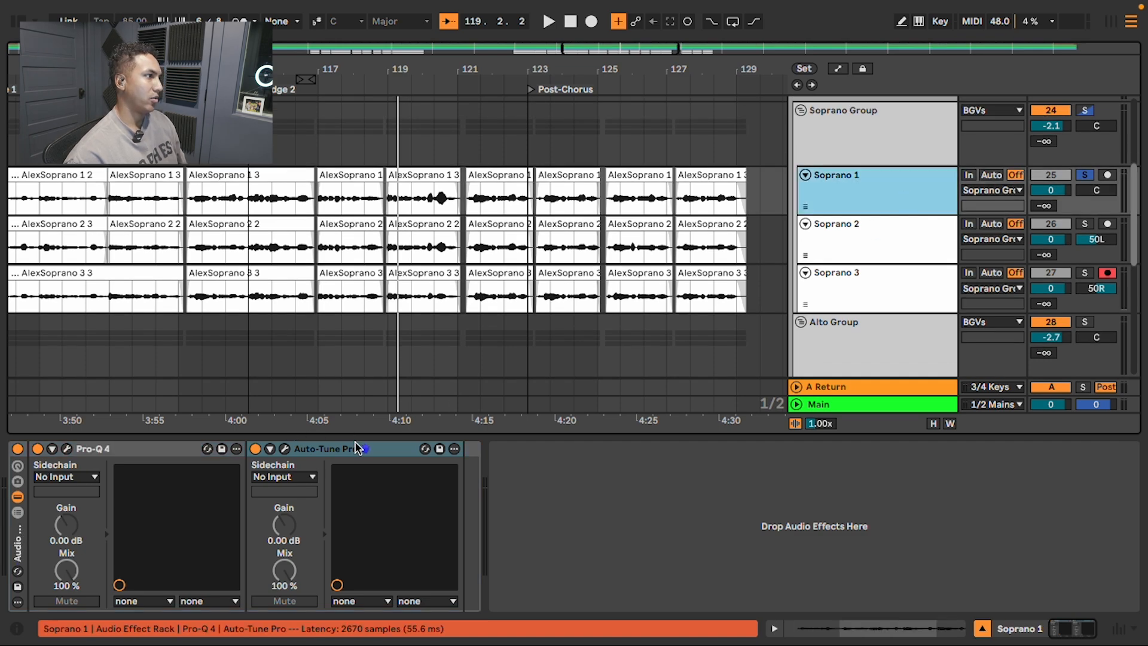
click(284, 449)
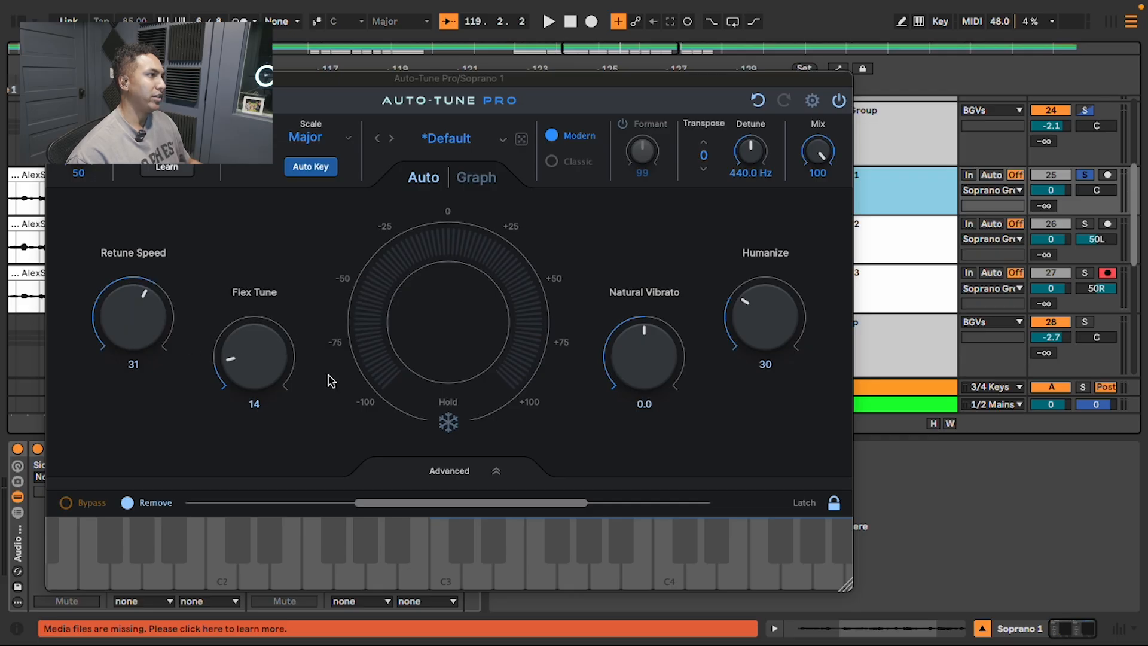
drag(143, 346, 138, 321)
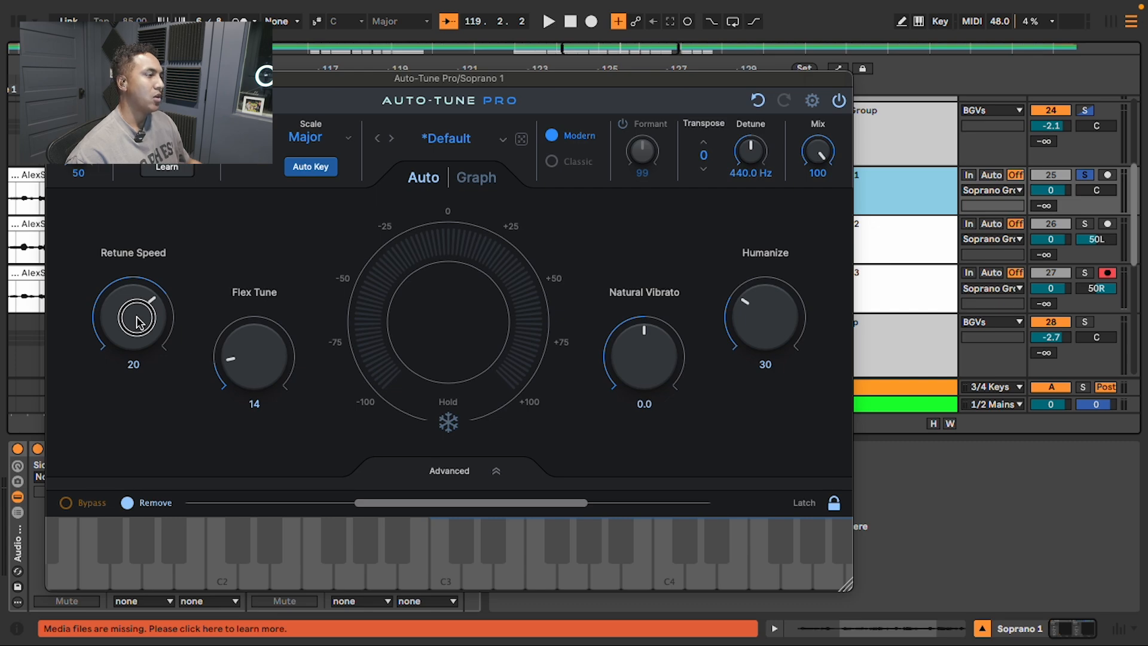
drag(137, 320, 138, 349)
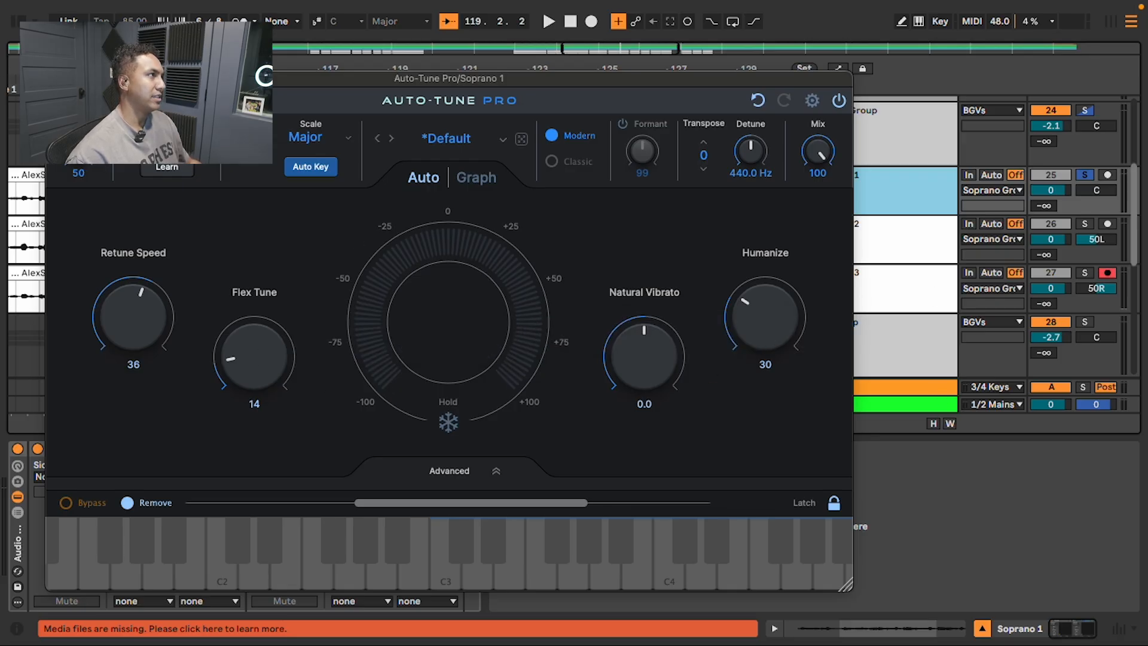
key(ctrl+alt+p)
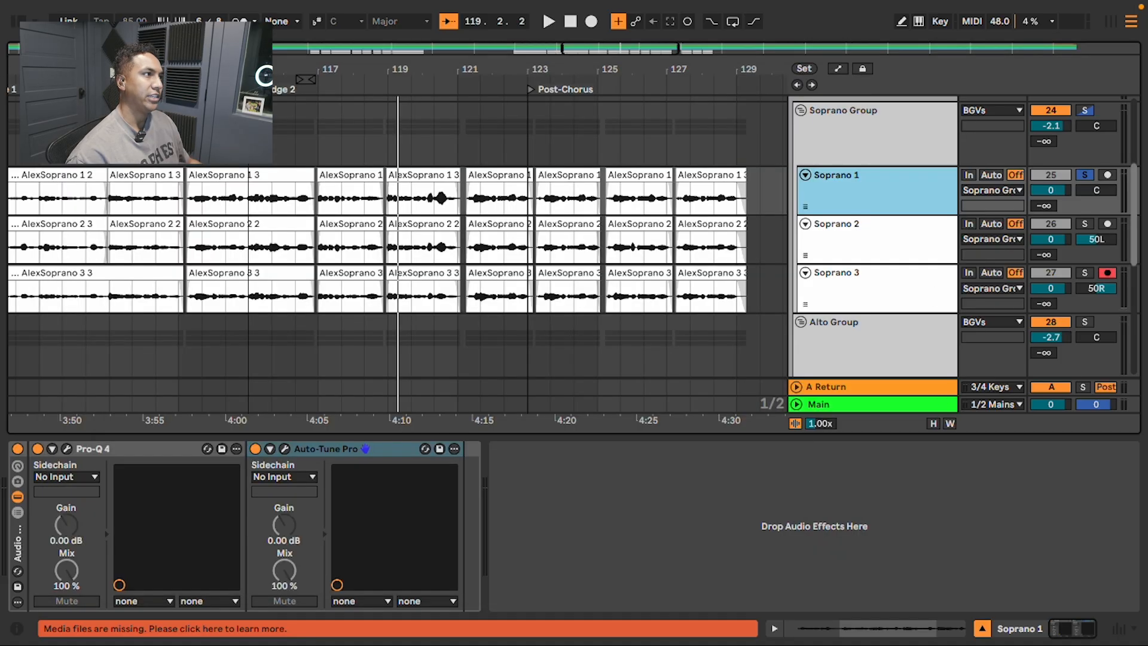
Review the soprano through tenor tracks around Bridge 1 and turn off the solo on Soprano 1.
scroll(903, 248, down, 1)
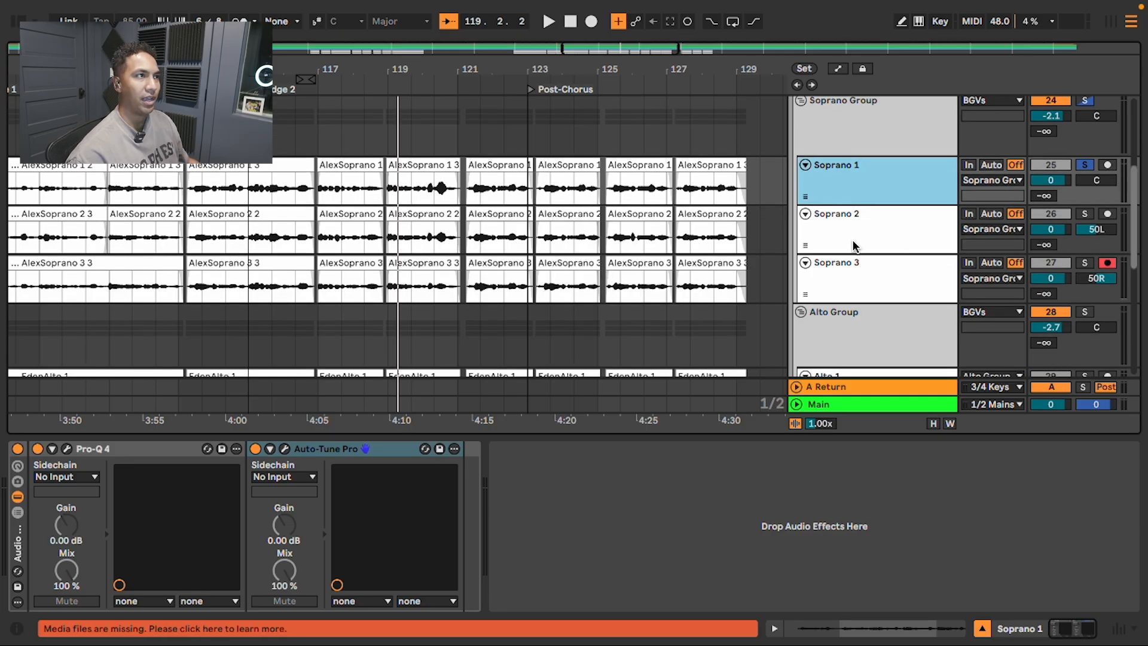
scroll(855, 245, up, 2)
scroll(831, 273, up, 2)
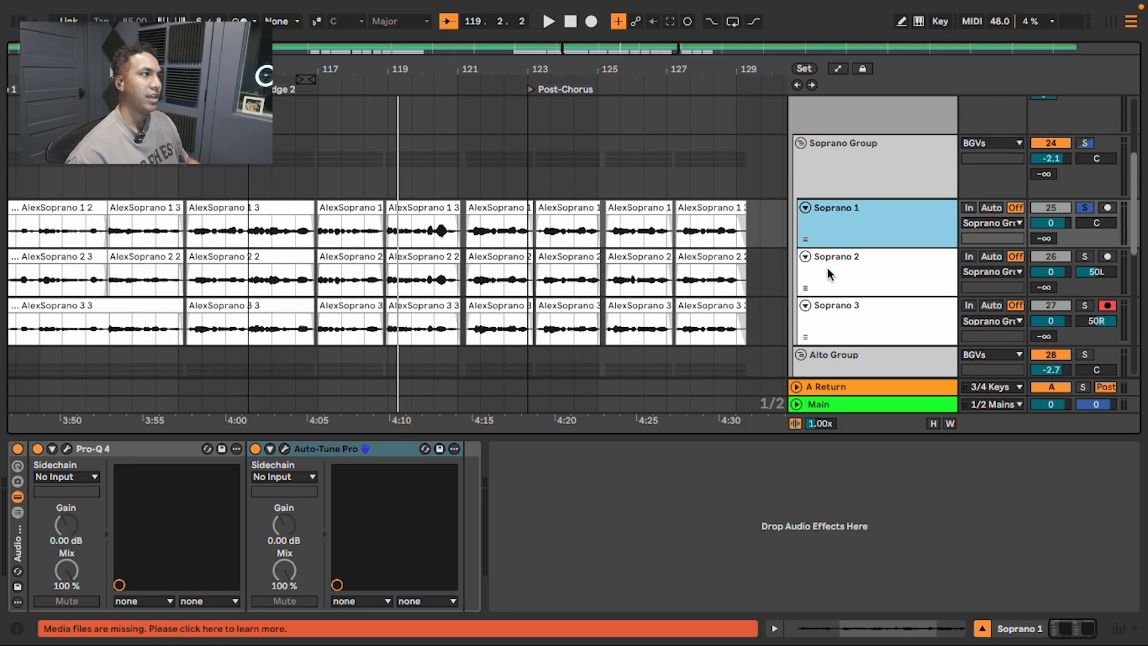
click(103, 217)
scroll(358, 224, left, 5)
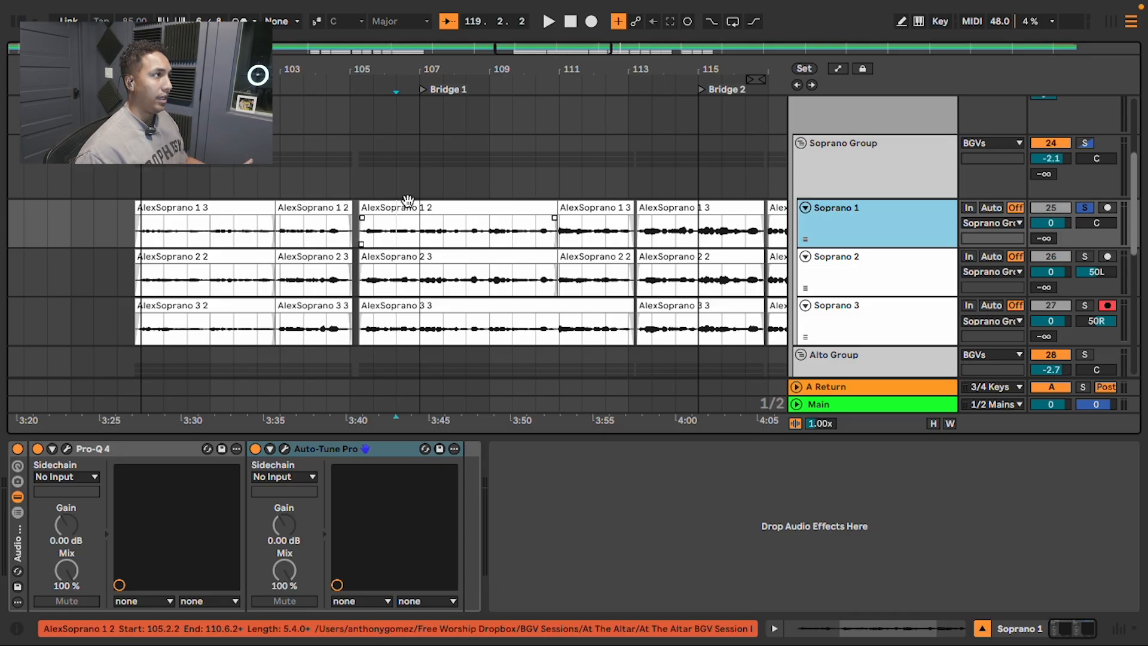
scroll(845, 233, down, 6)
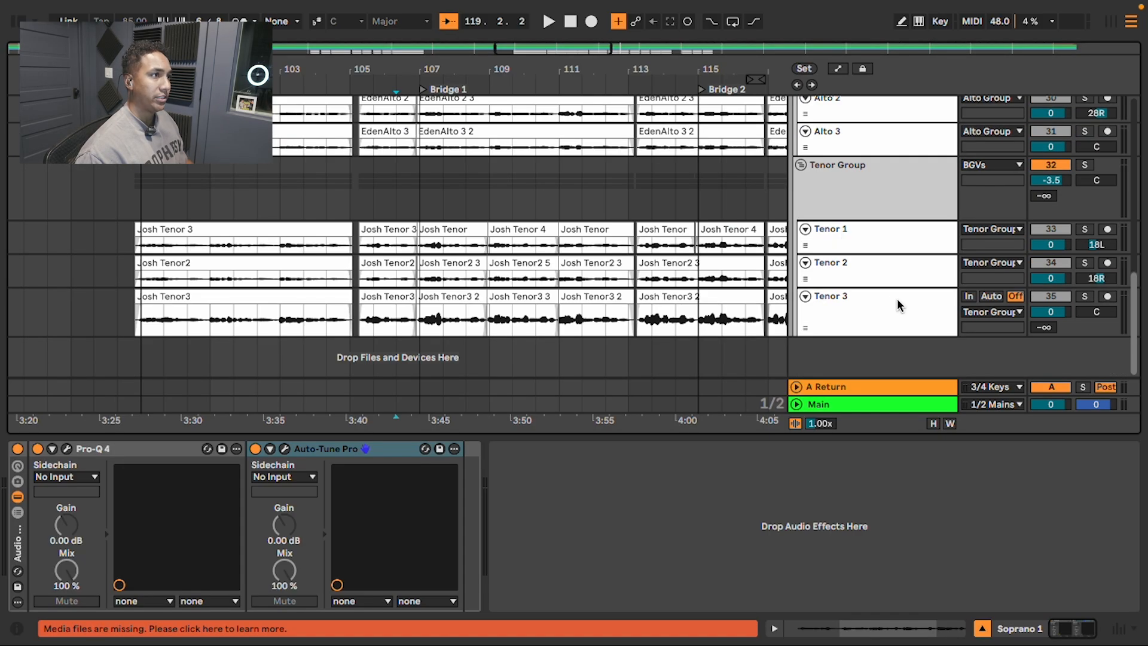
scroll(834, 295, up, 5)
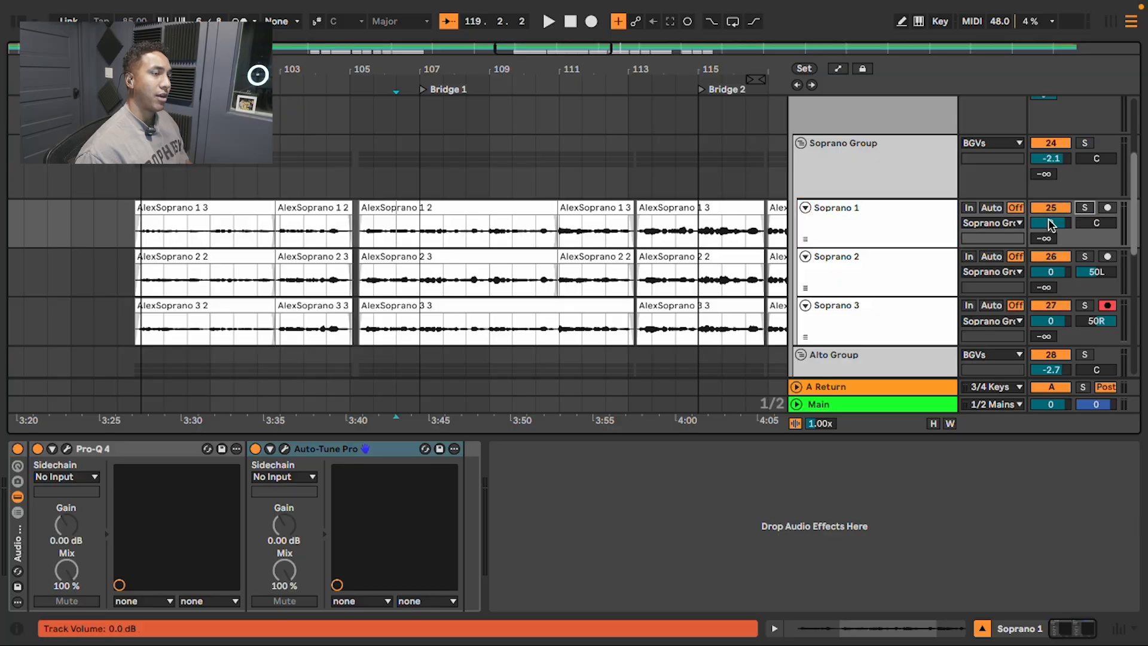
Review the Soprano Group and its three takes alongside the Alto and Tenor groups, including the effects chain on Soprano 3.
click(879, 179)
scroll(851, 272, down, 3)
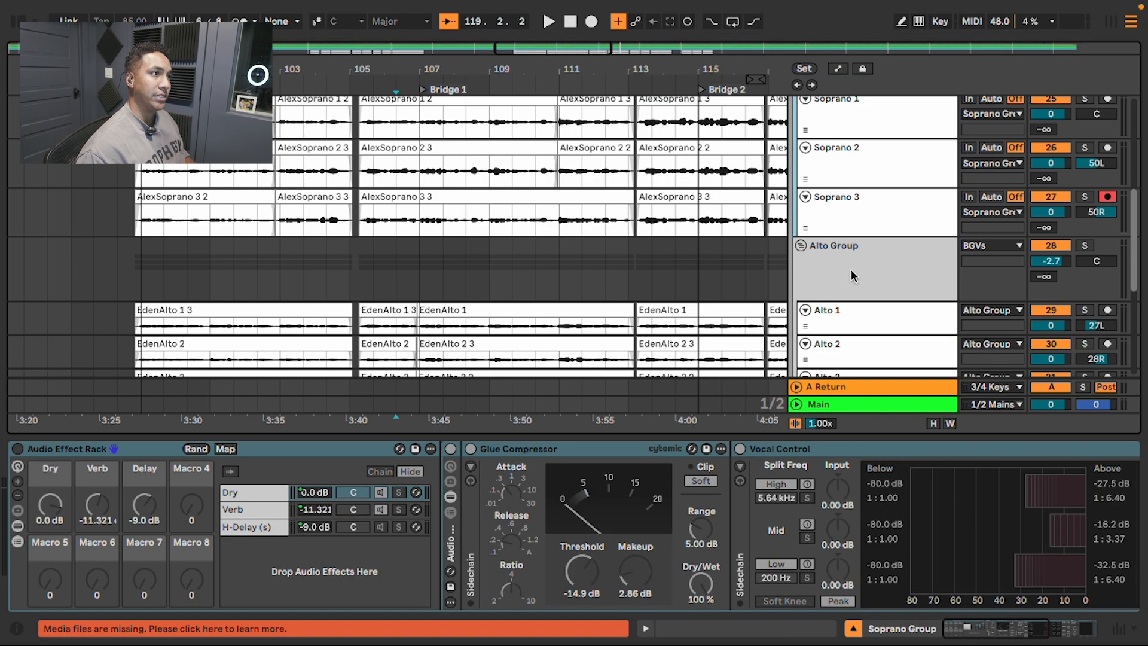
scroll(851, 269, down, 3)
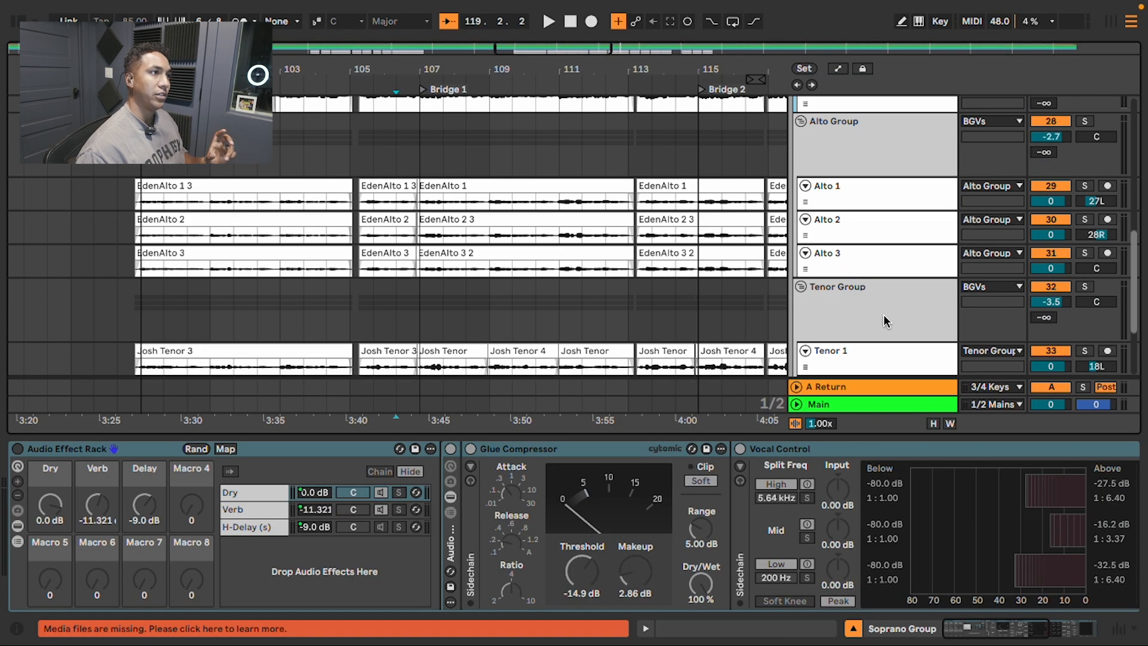
scroll(861, 288, up, 3)
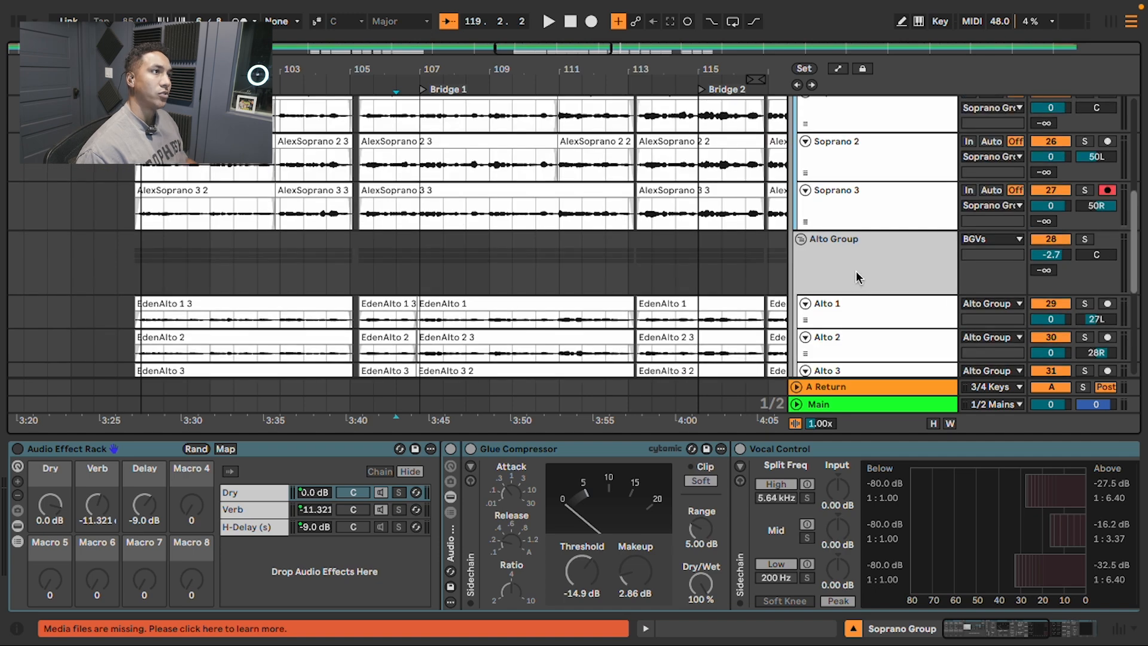
scroll(859, 281, up, 3)
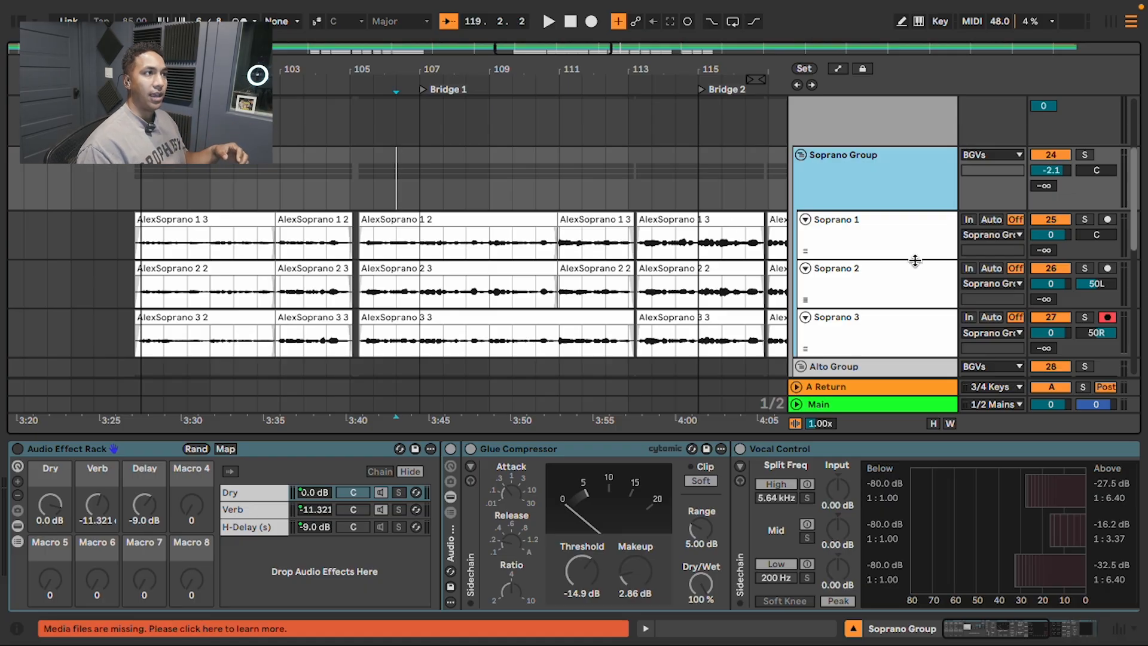
scroll(870, 308, down, 2)
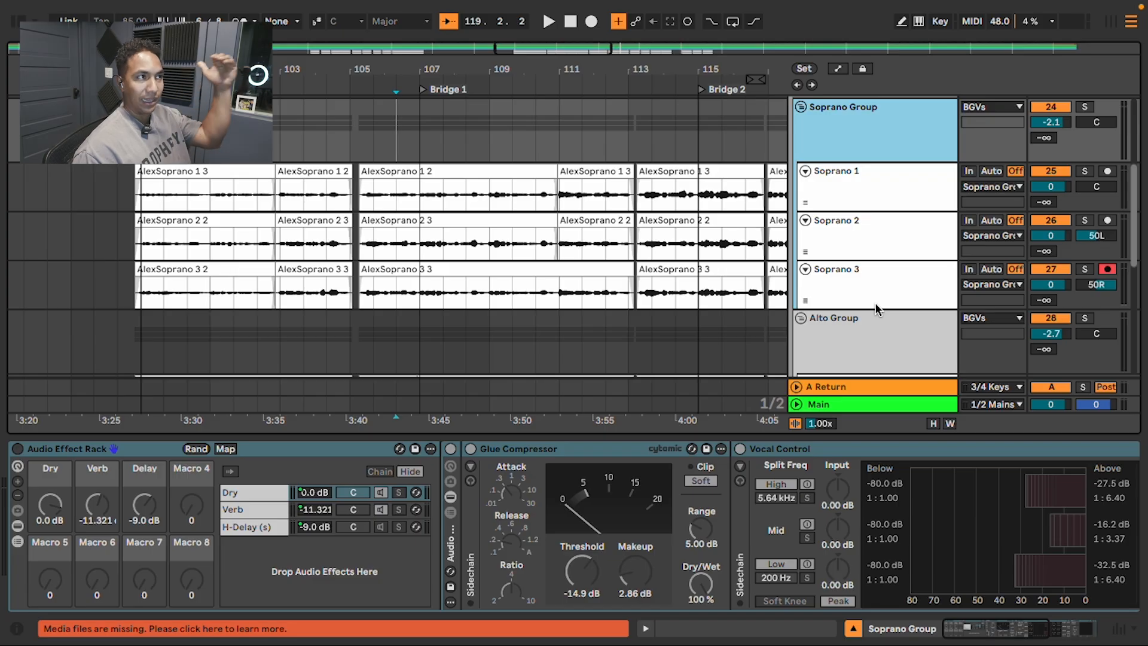
scroll(891, 279, down, 1)
click(891, 279)
scroll(888, 274, up, 2)
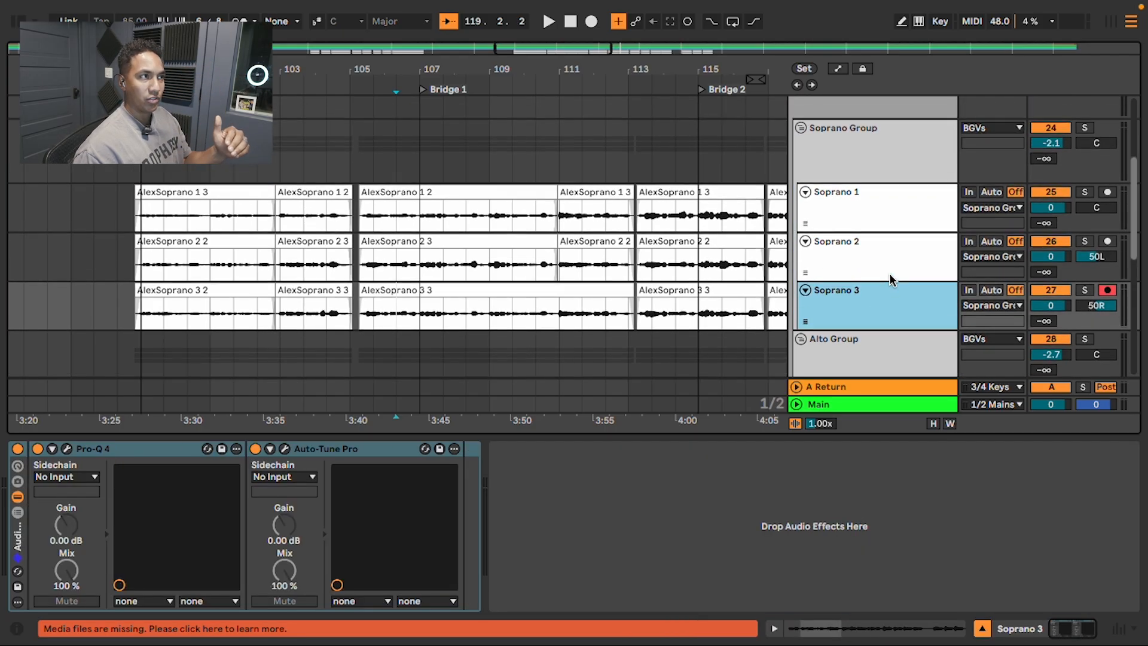
scroll(889, 274, up, 1)
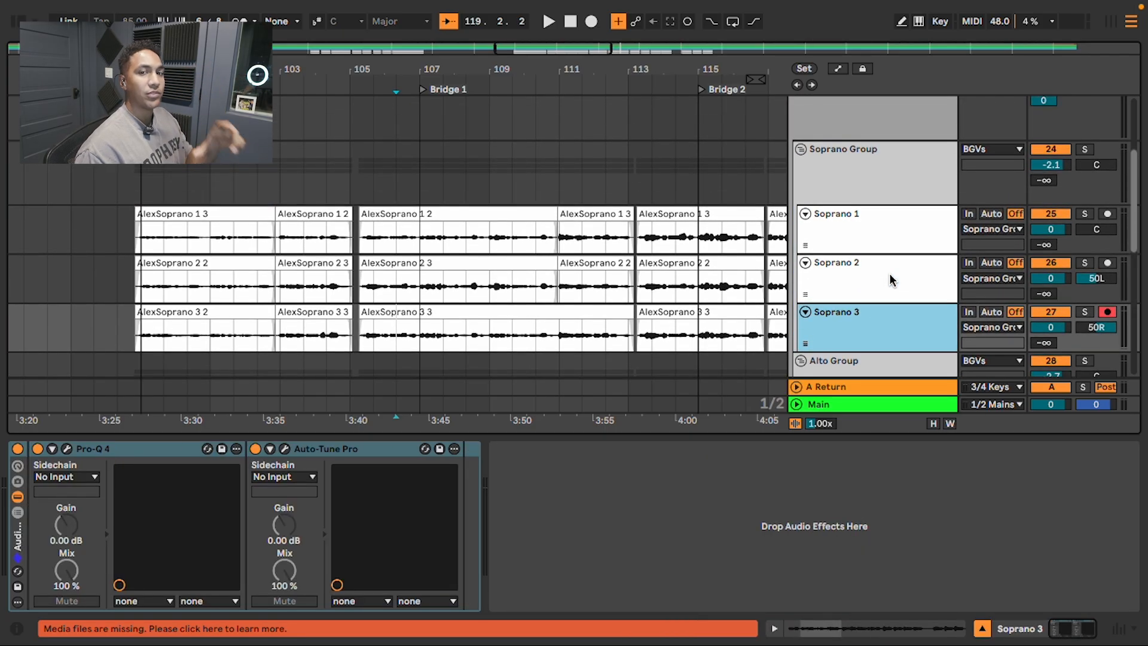
Turn on the Audio Effect Rack on the Soprano Group.
click(891, 202)
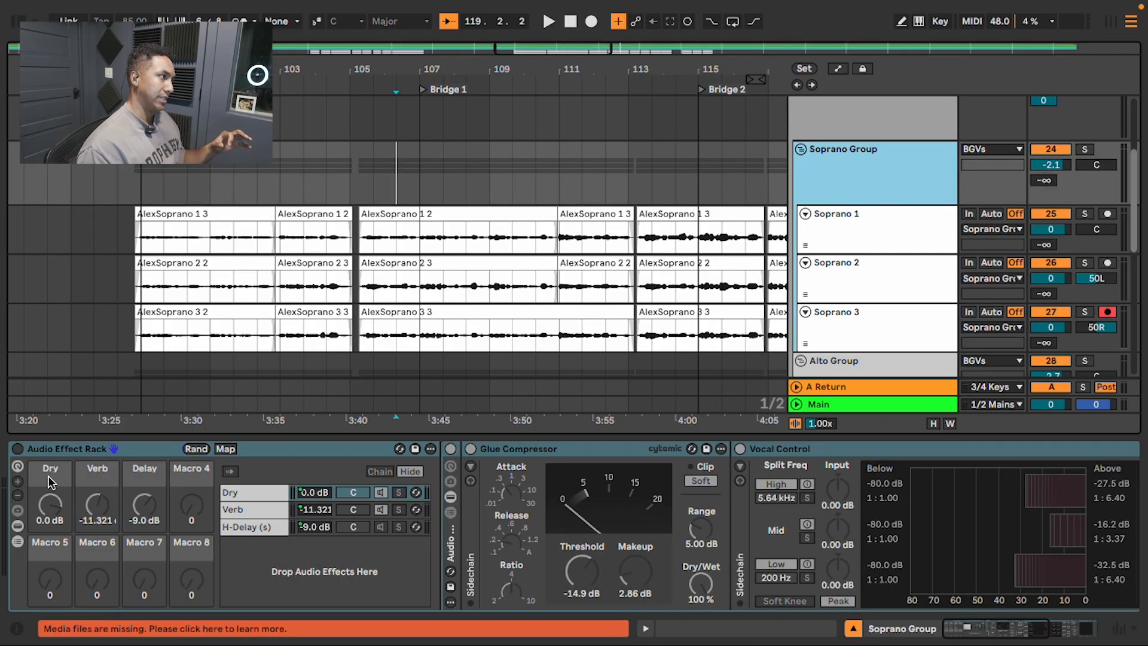
click(20, 449)
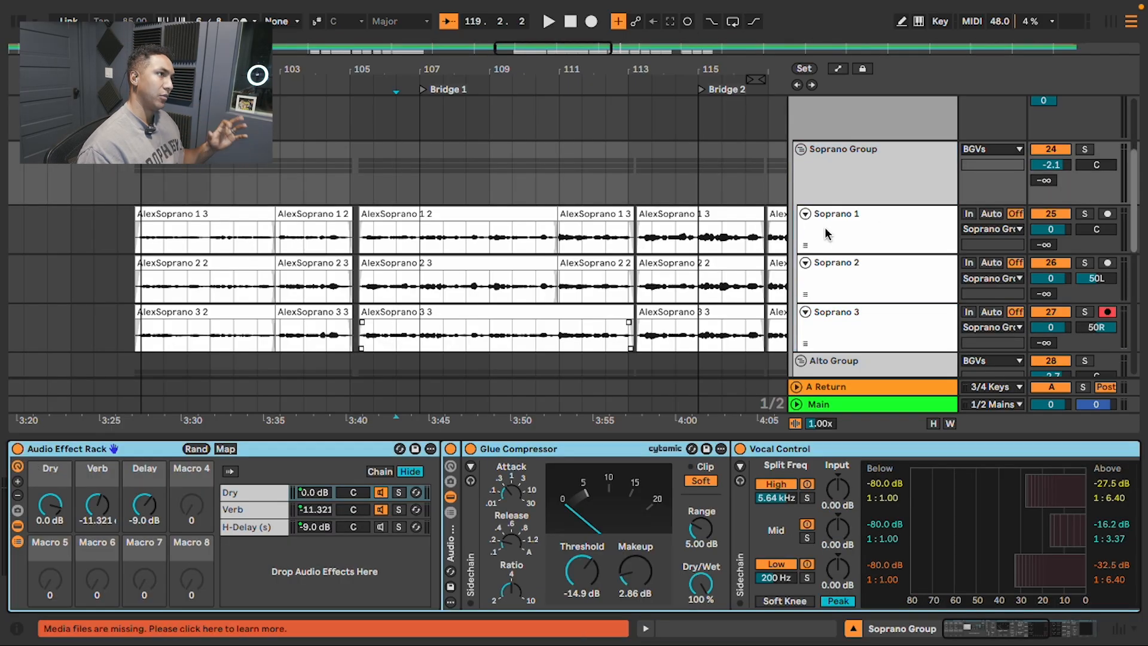
scroll(872, 260, down, 3)
scroll(873, 266, down, 3)
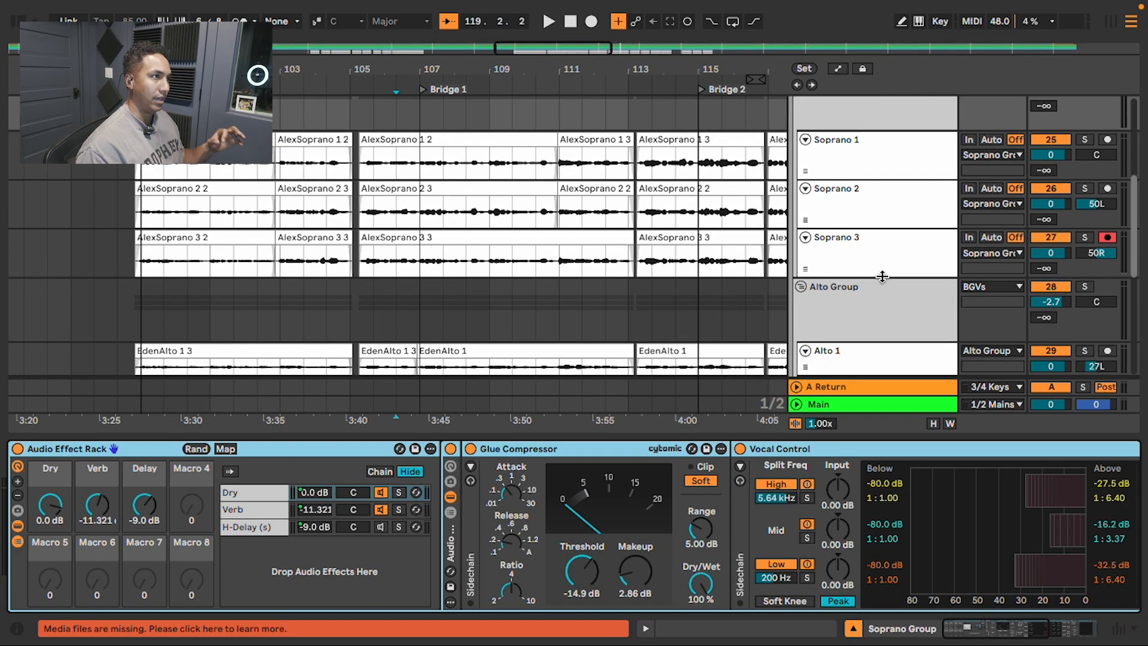
scroll(883, 276, up, 6)
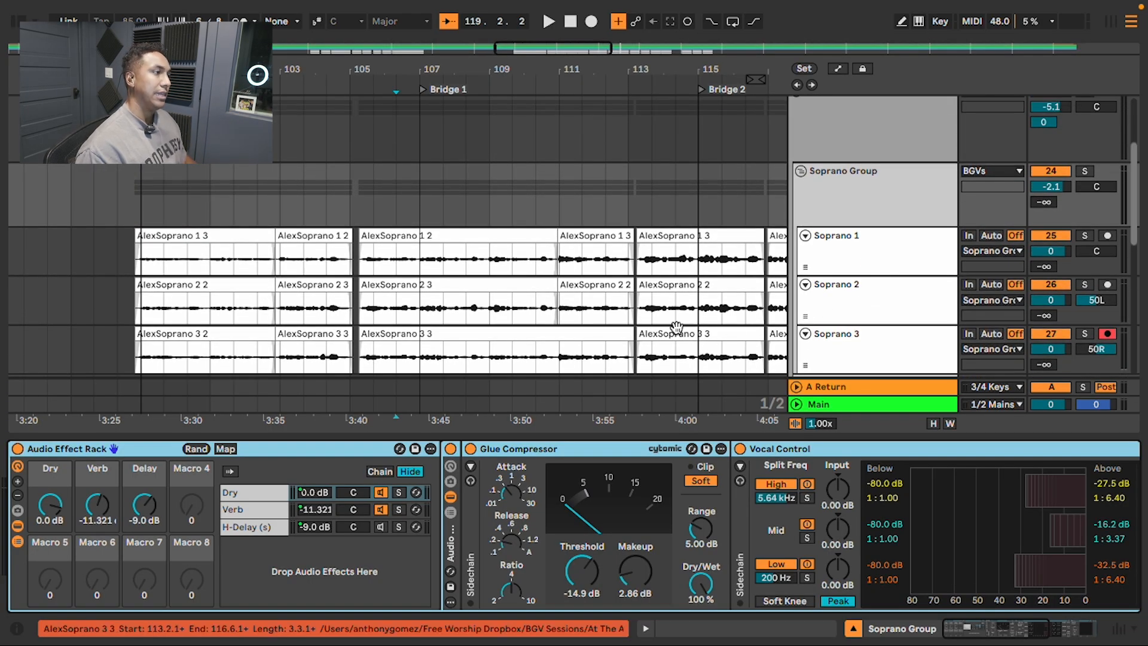
scroll(676, 327, down, 1)
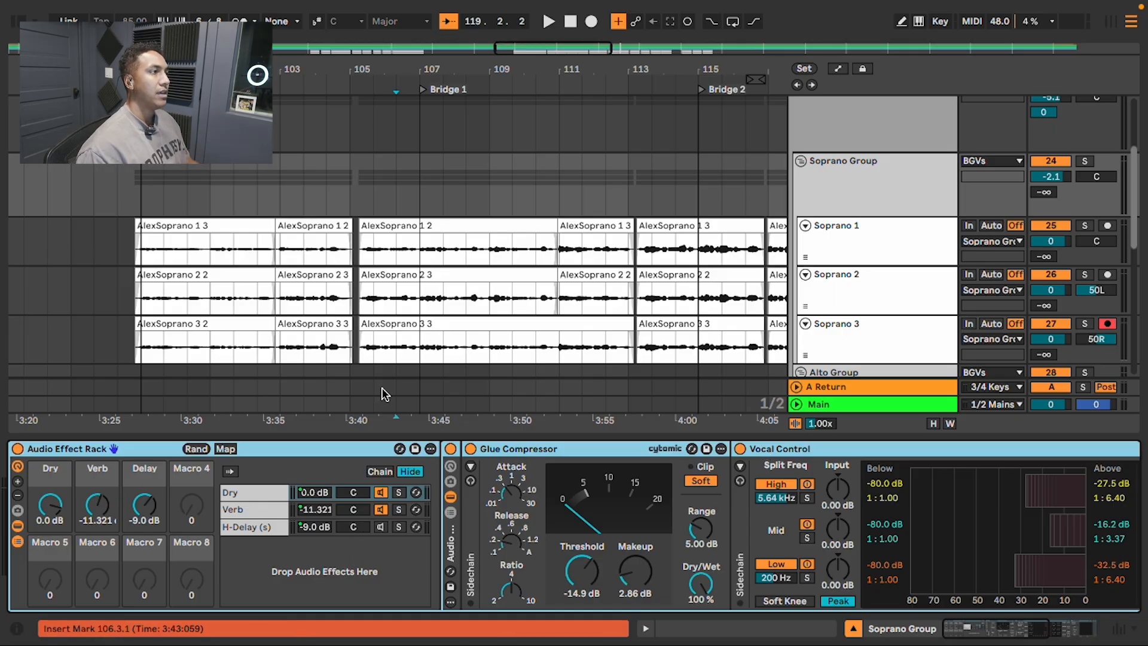
Solo the Soprano Group and play it from 106.3.1 while watching its effects rack.
click(865, 156)
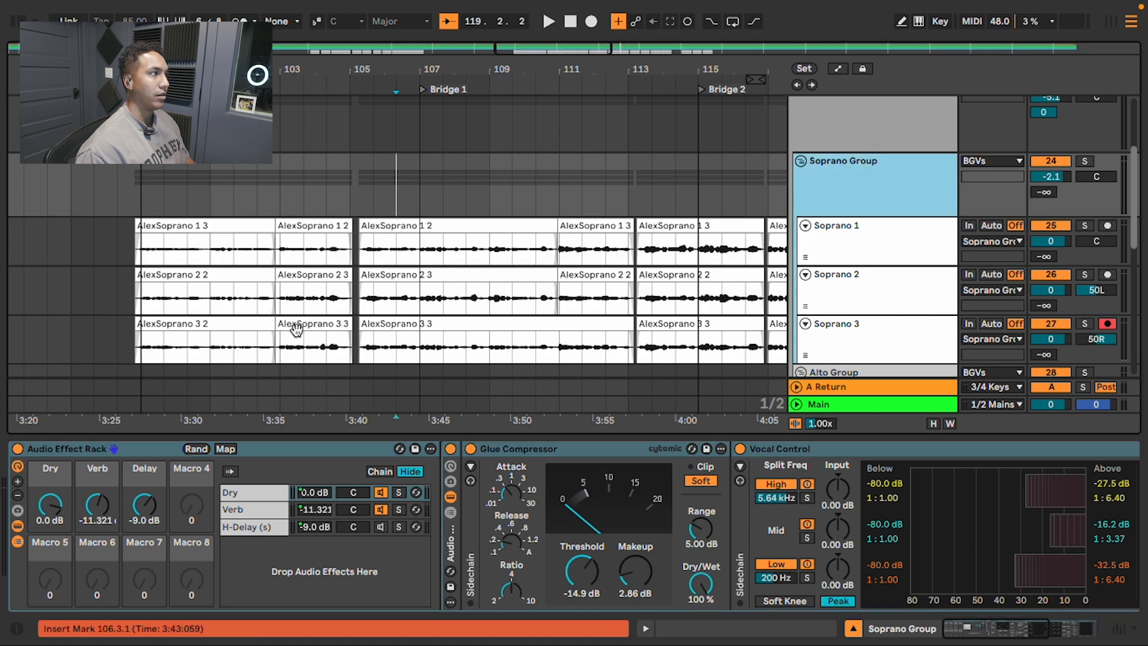
click(1085, 161)
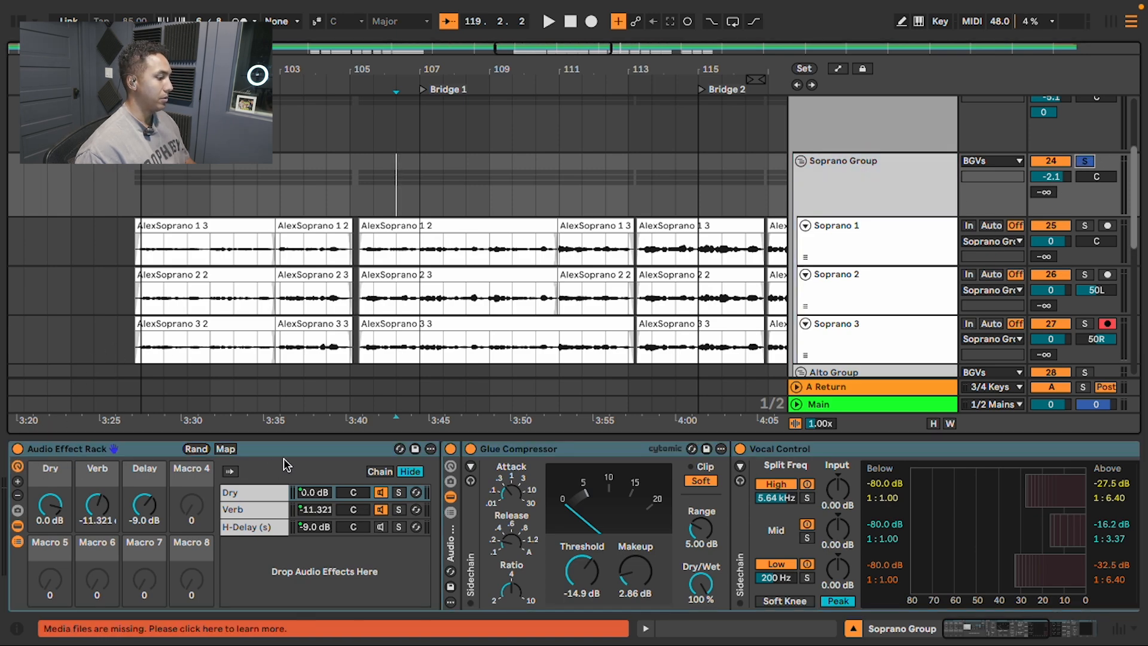
click(401, 257)
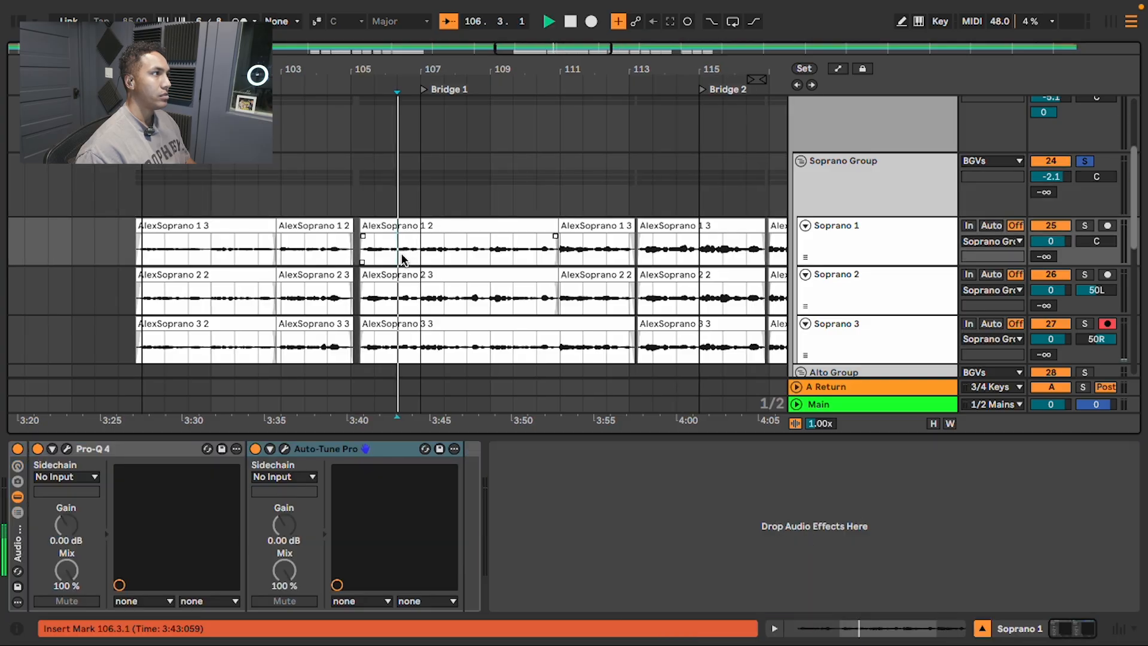
key(space)
click(897, 194)
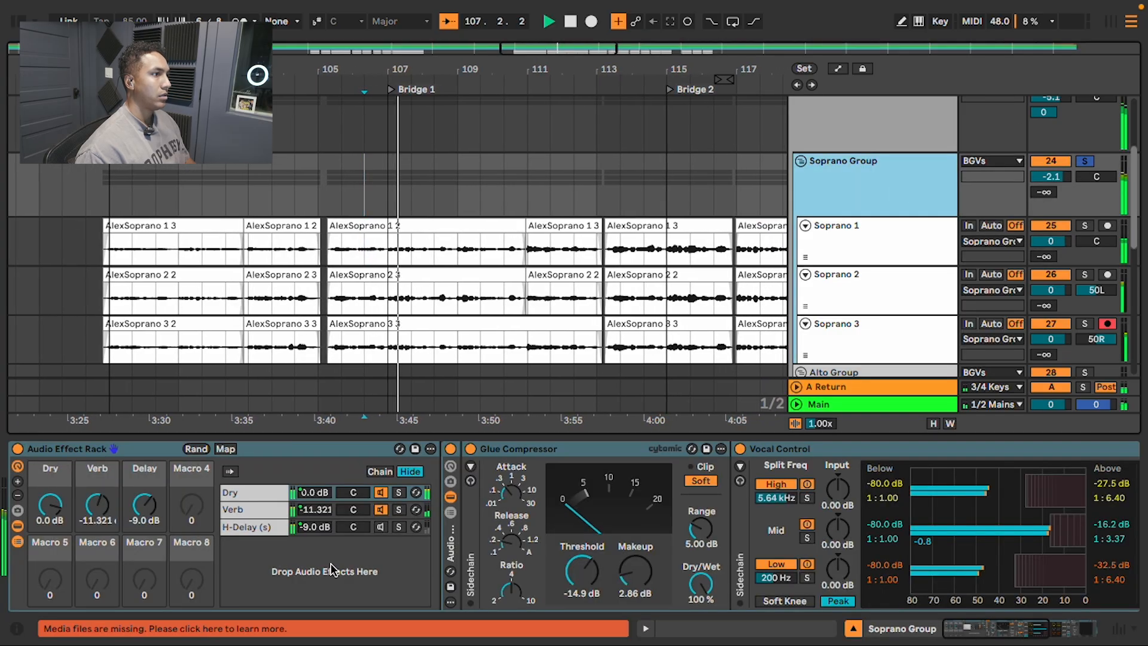
Stop playback and inspect the devices in the Dry, Verb and H-Delay (s) chains of the Soprano Group's rack.
click(252, 489)
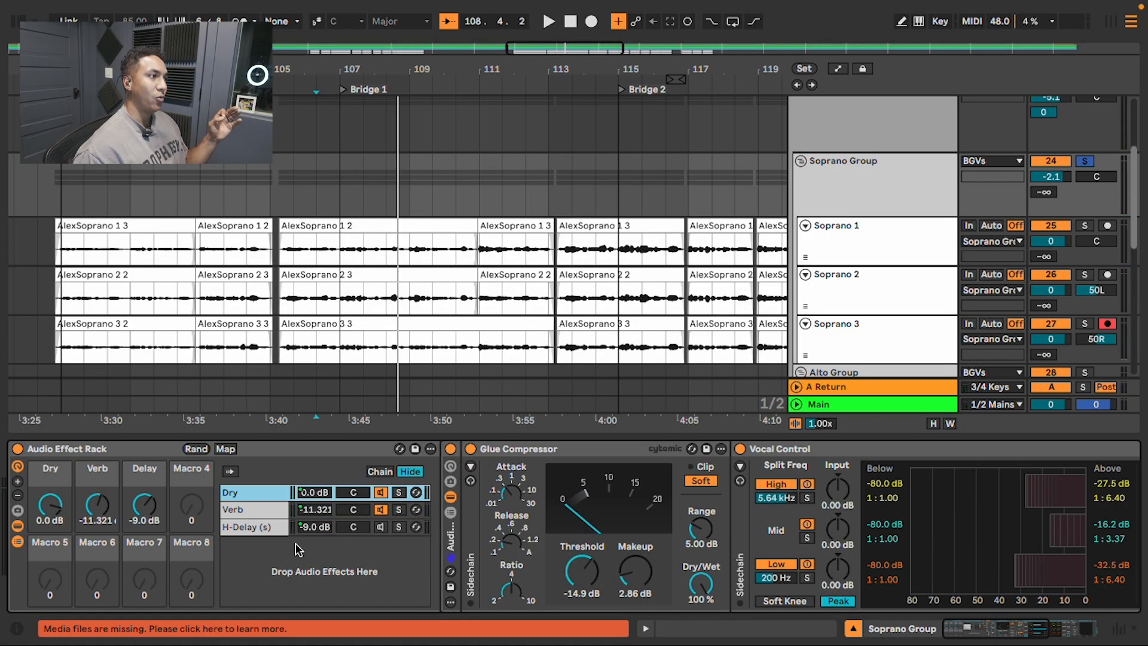
scroll(299, 549, right, 5)
scroll(299, 549, left, 5)
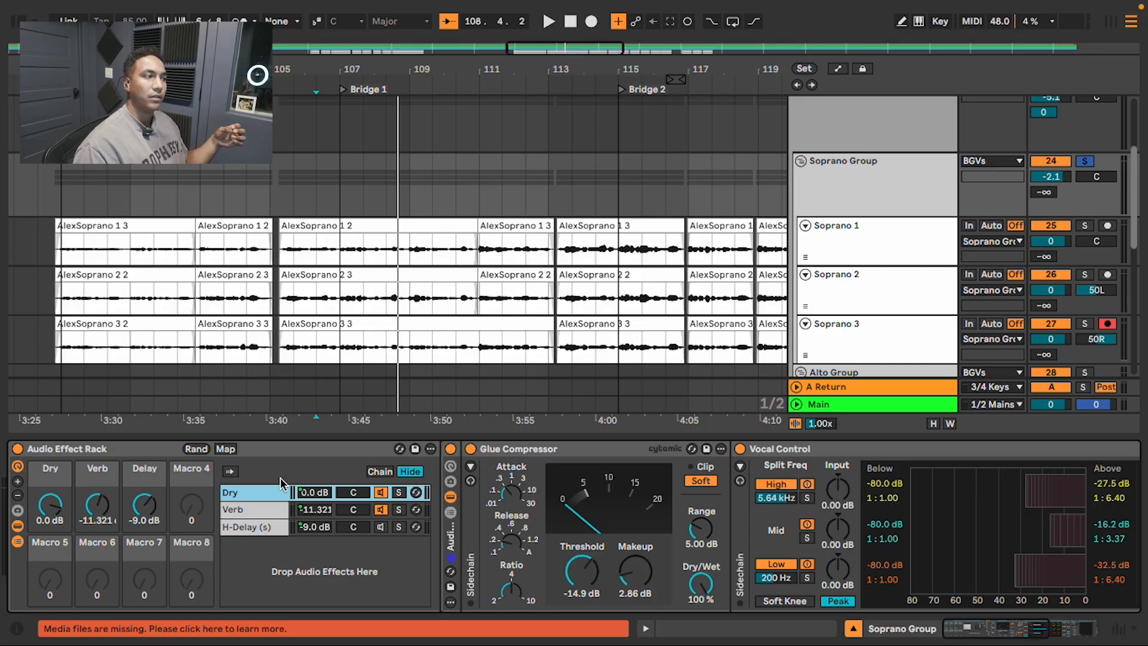
click(263, 509)
click(263, 526)
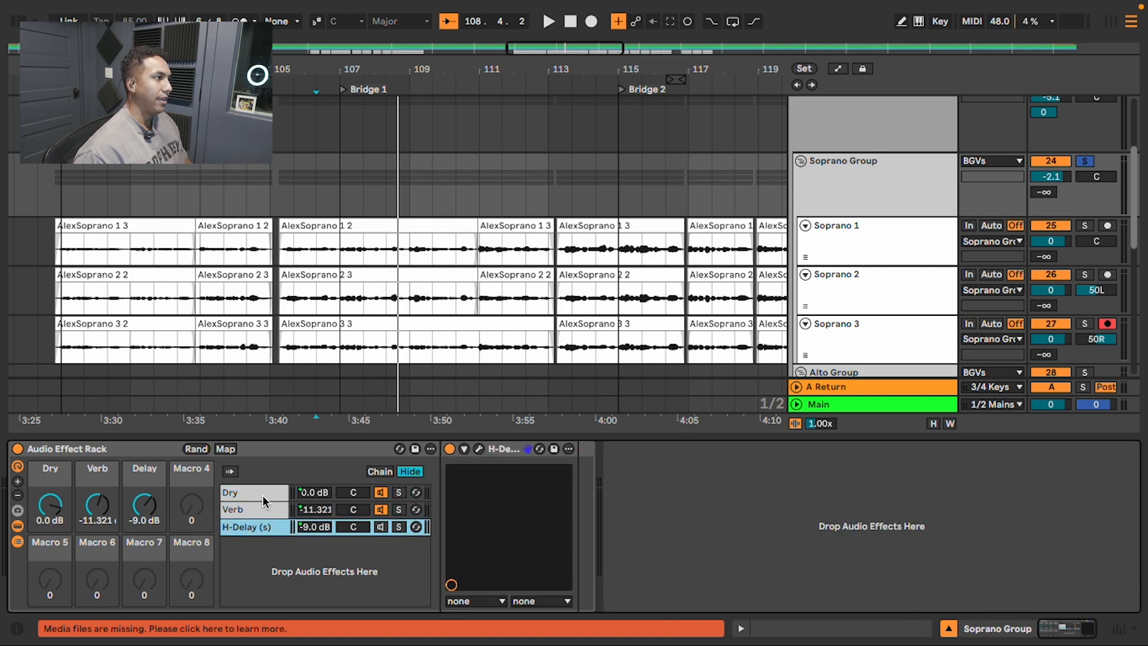
click(261, 494)
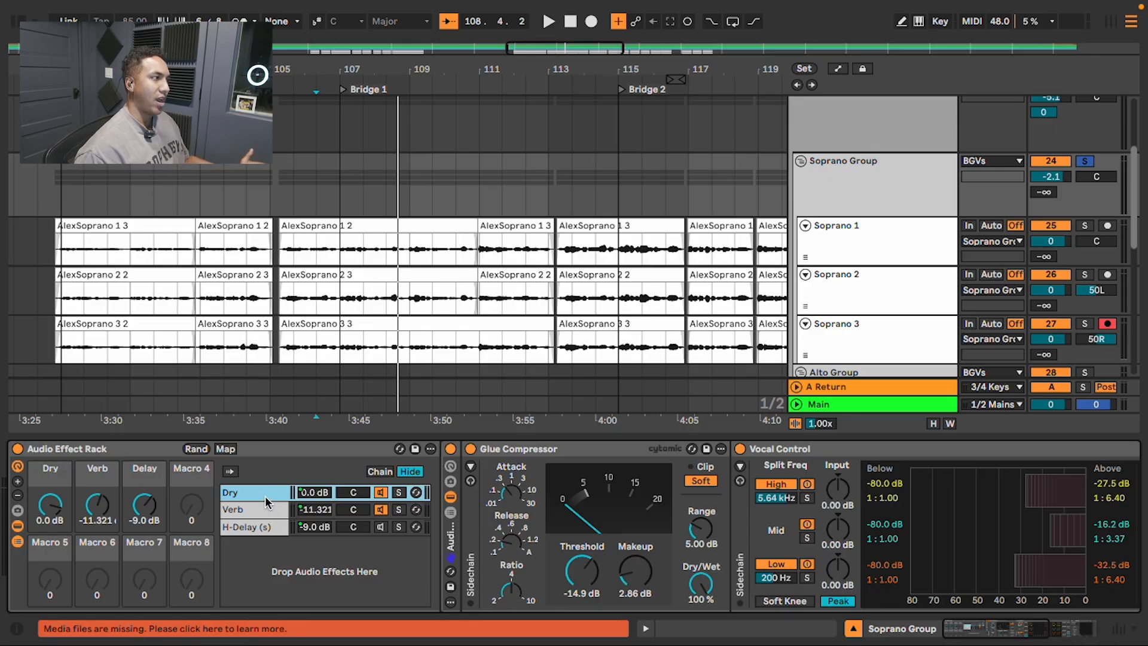
Examine the Dry chain's processing order across Glue Compressor, Vocal Control and Pro-Q 4.
scroll(506, 495, right, 6)
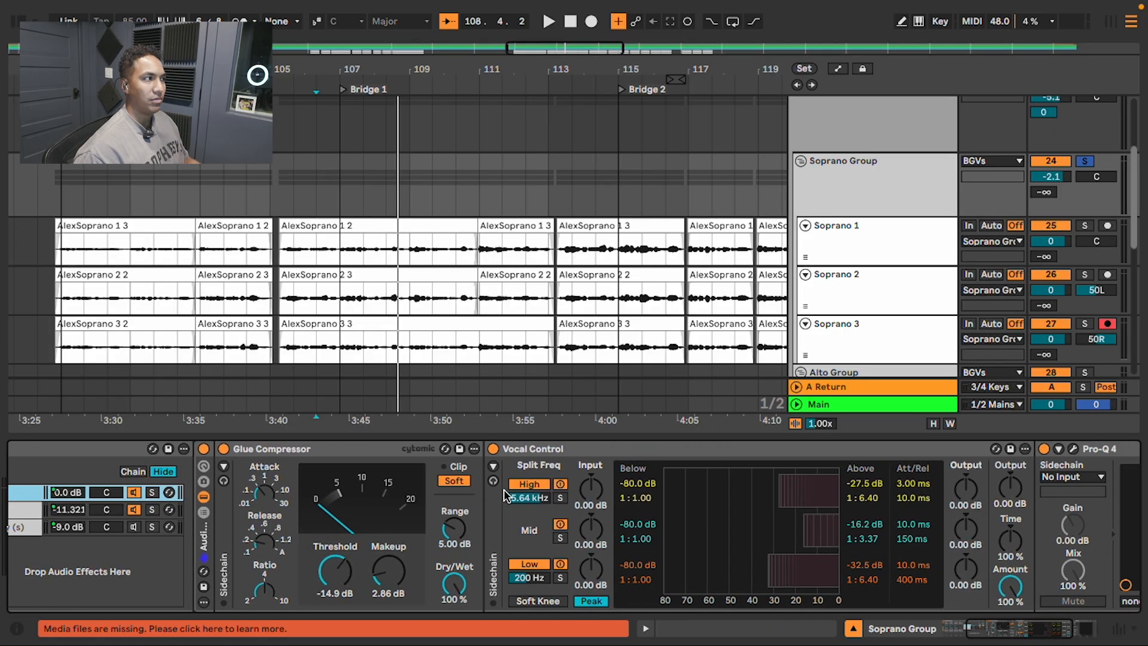
scroll(505, 495, right, 2)
scroll(506, 495, left, 5)
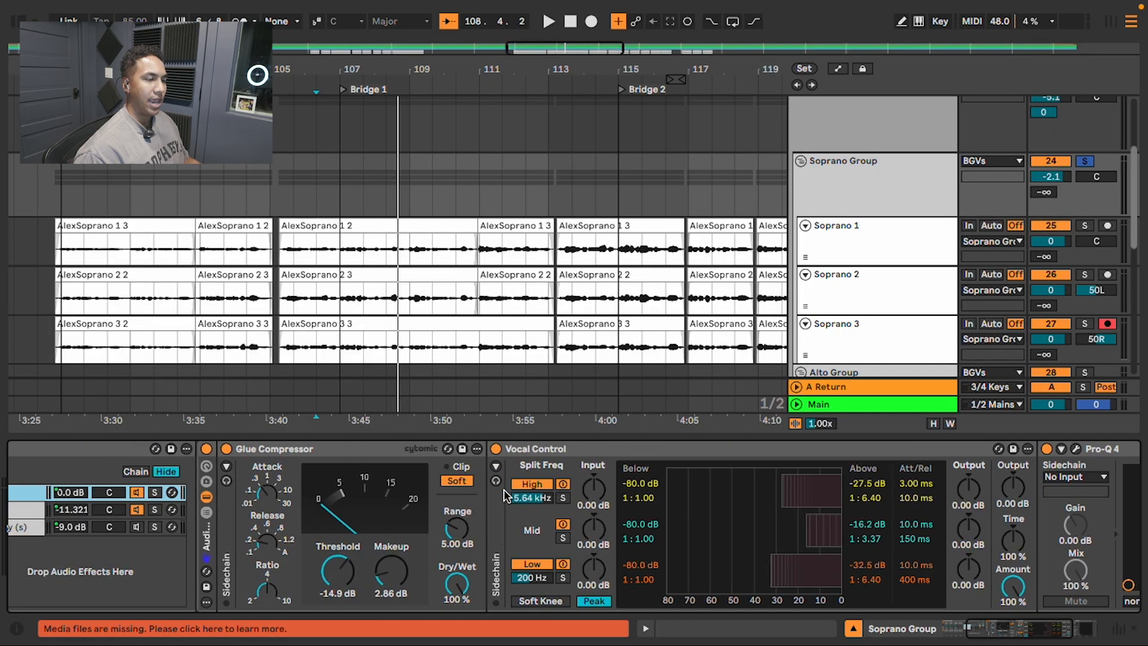
scroll(506, 495, left, 6)
scroll(506, 495, right, 8)
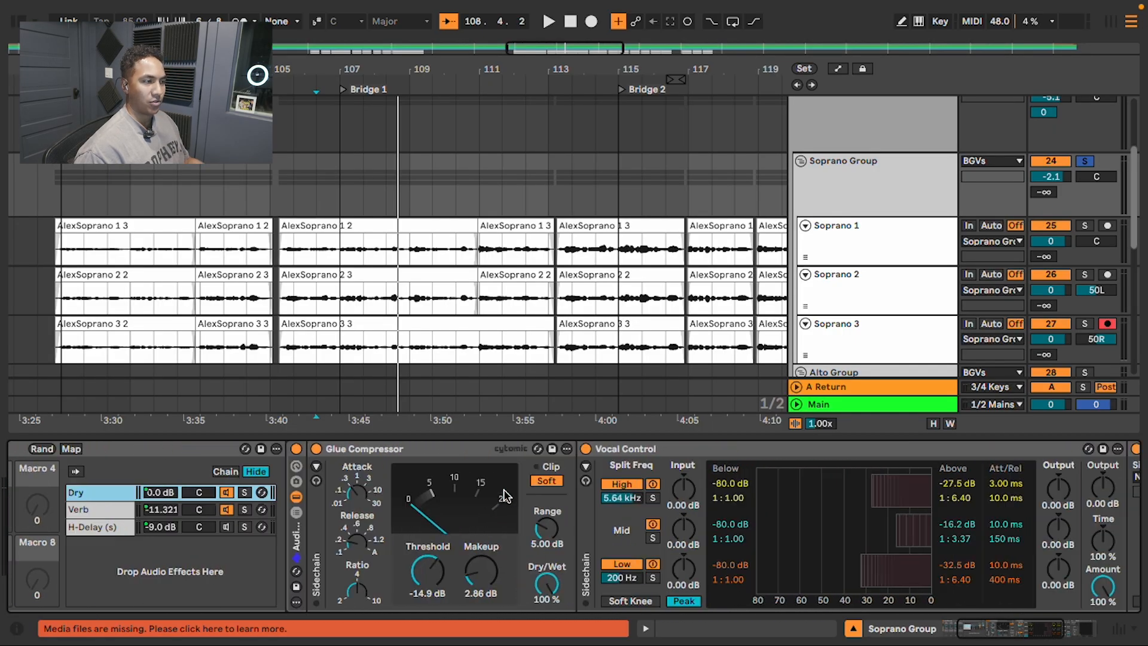
scroll(503, 489, left, 7)
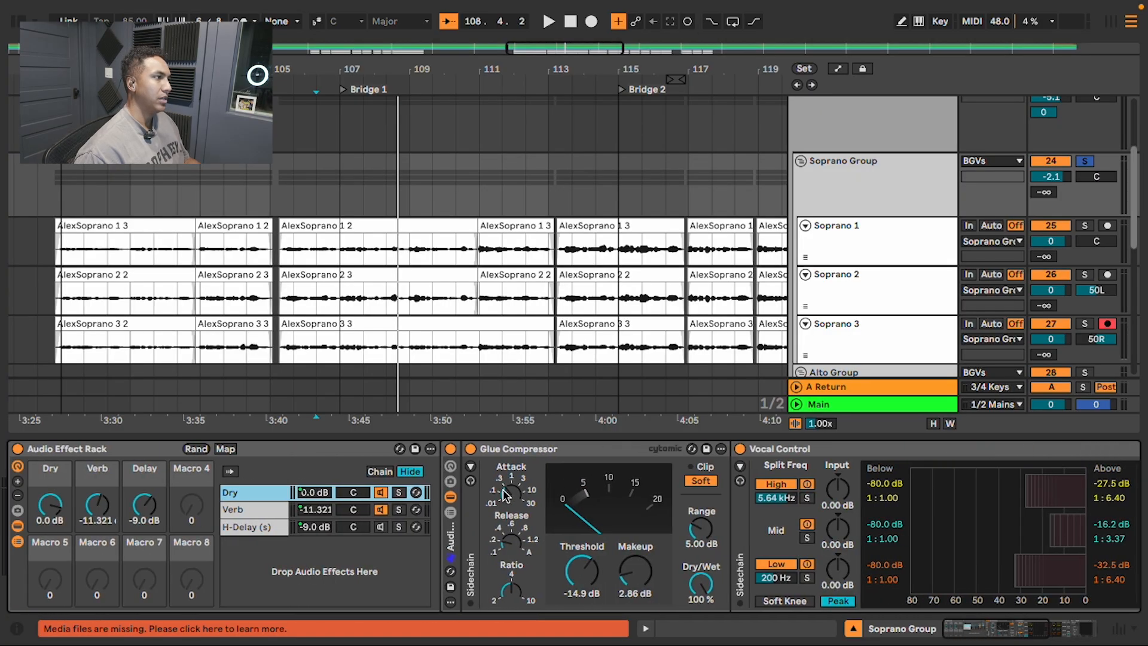
Compare the reverb and EQ Eight in the Verb chain and the delay in H-Delay (s) with the Dry chain's devices.
click(242, 509)
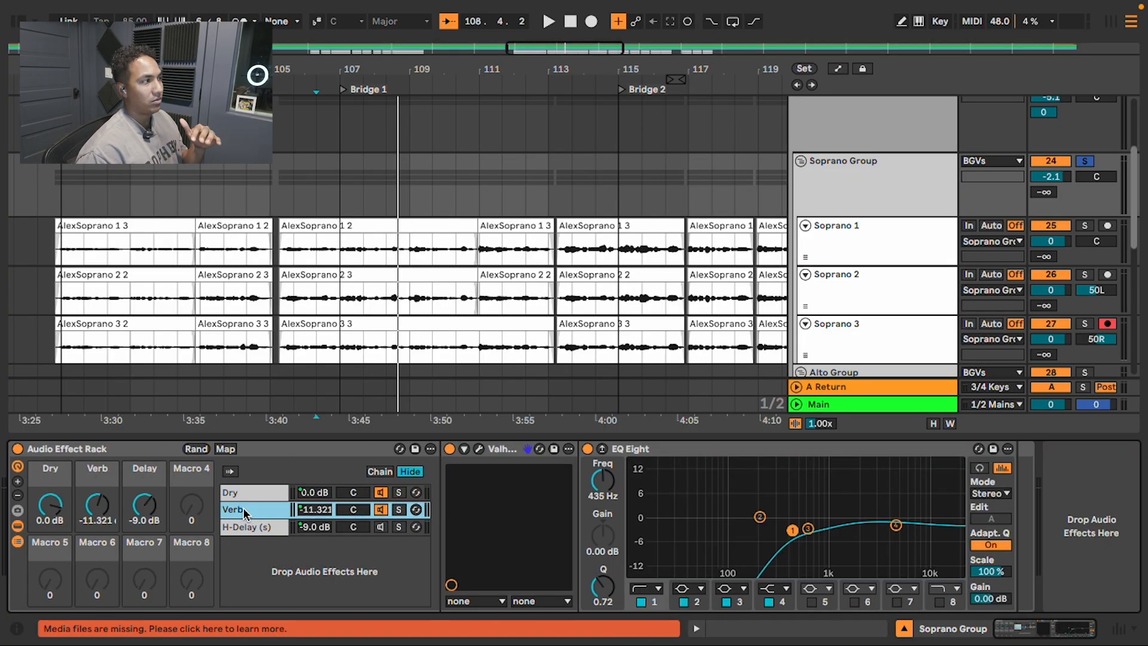
click(250, 527)
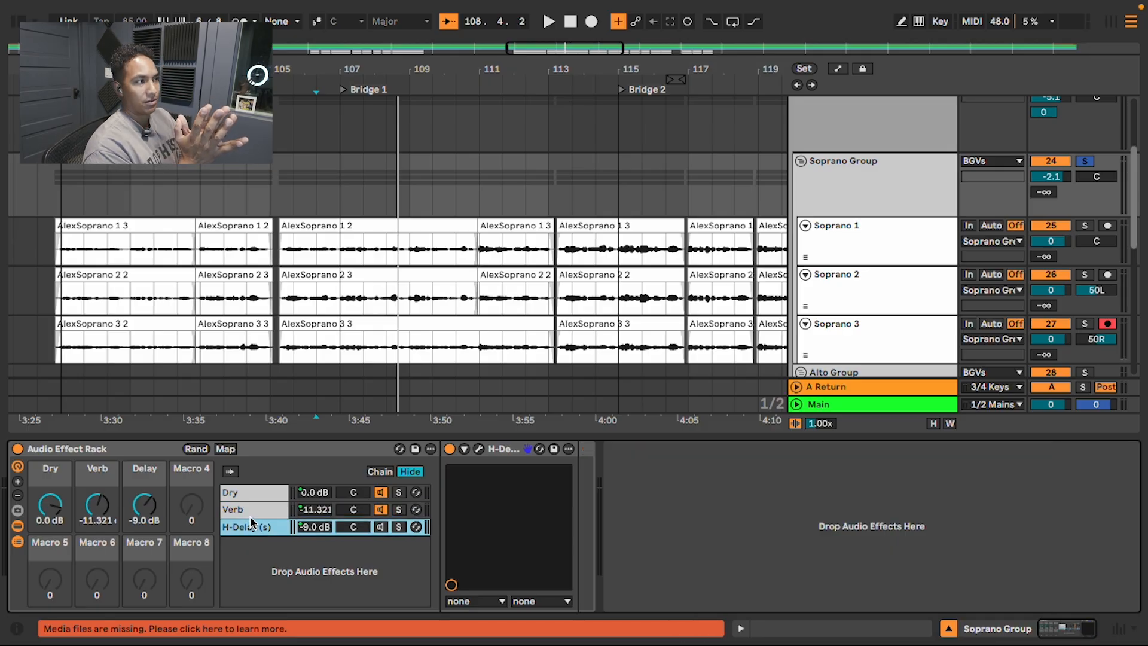
click(254, 494)
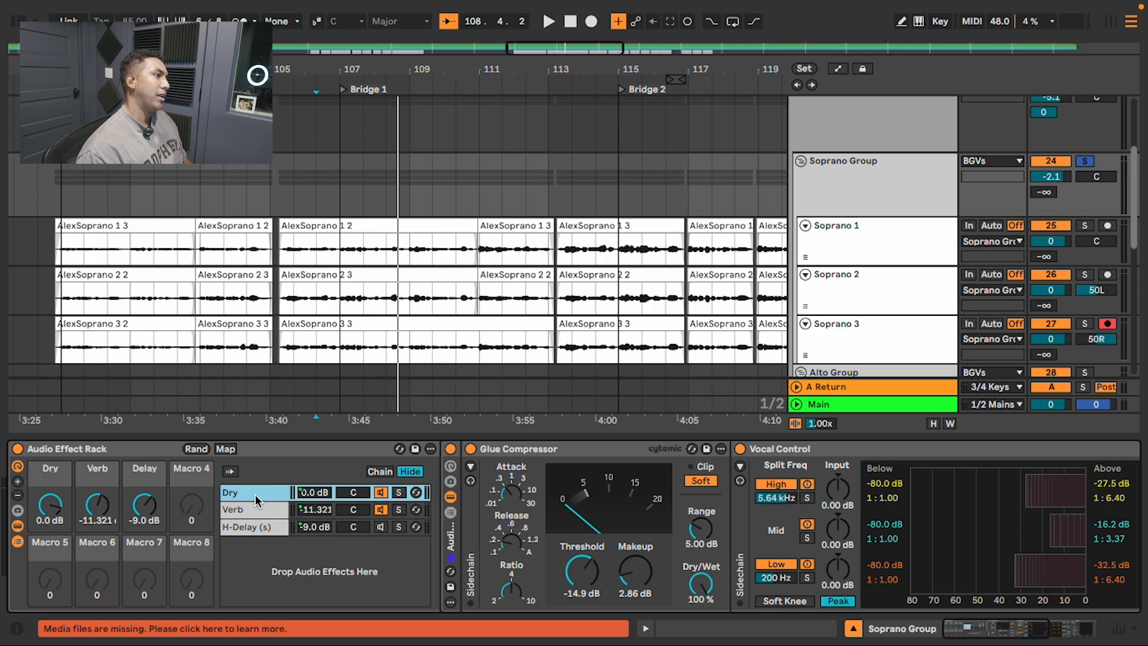
scroll(255, 493, right, 10)
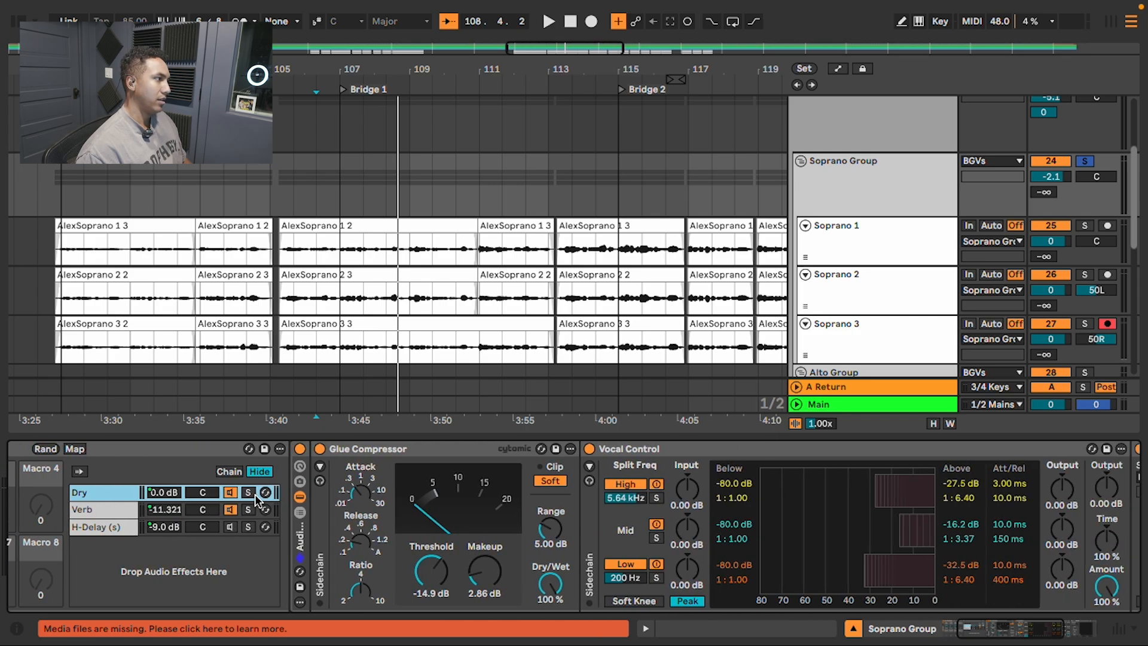
scroll(255, 497, left, 8)
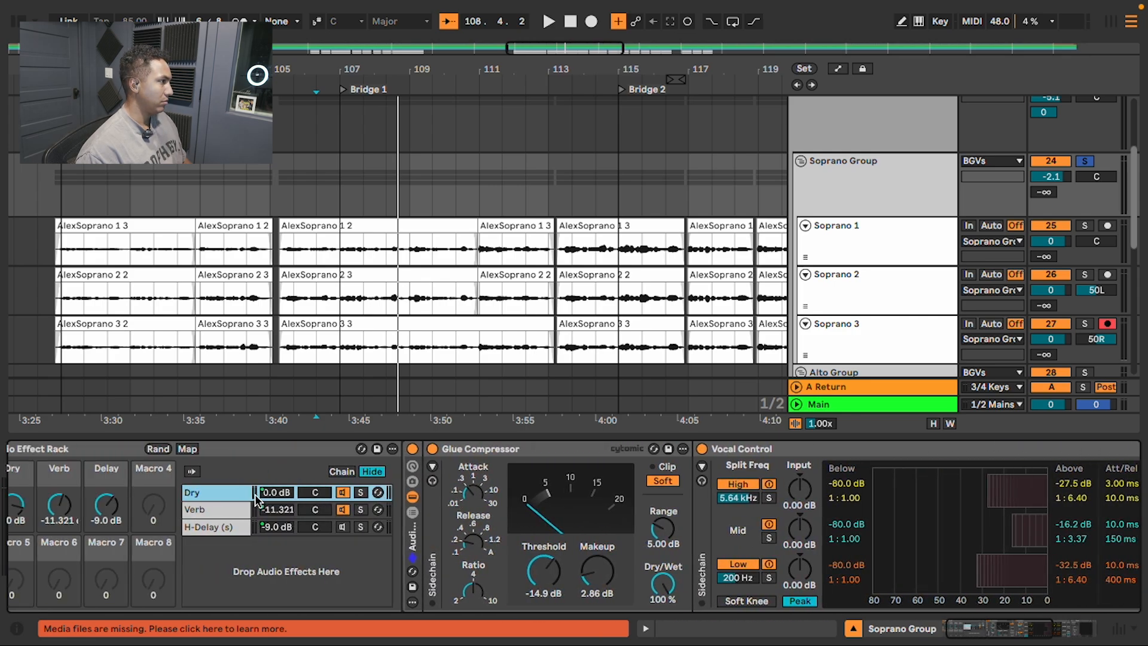
scroll(256, 497, right, 5)
scroll(254, 496, left, 4)
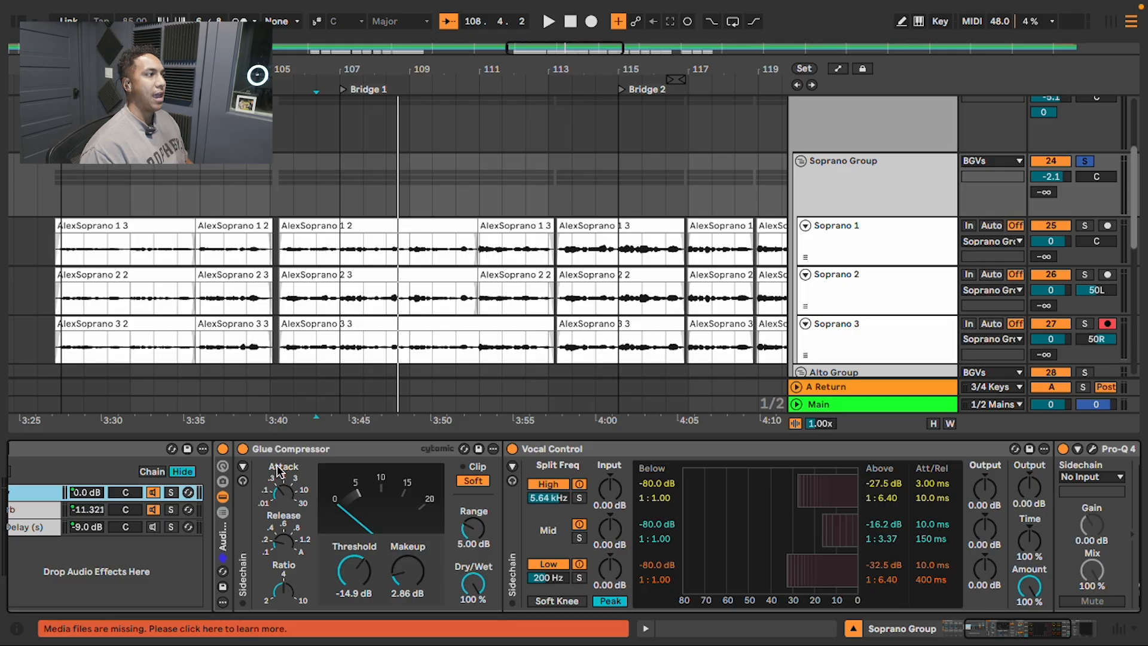
scroll(277, 470, left, 6)
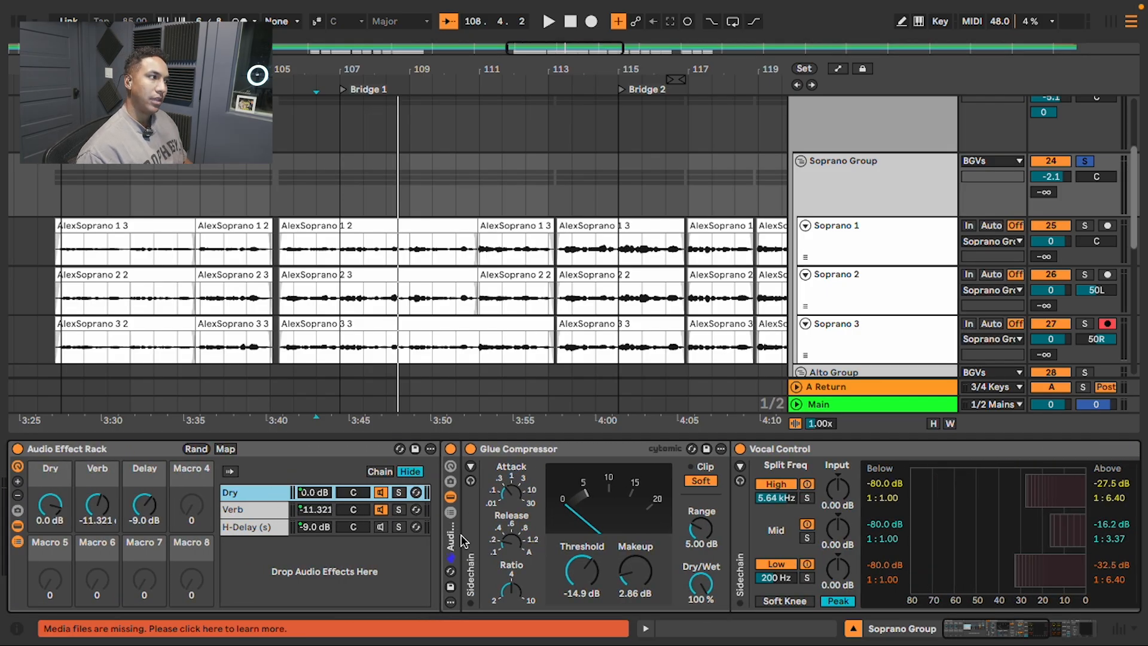
scroll(501, 550, right, 4)
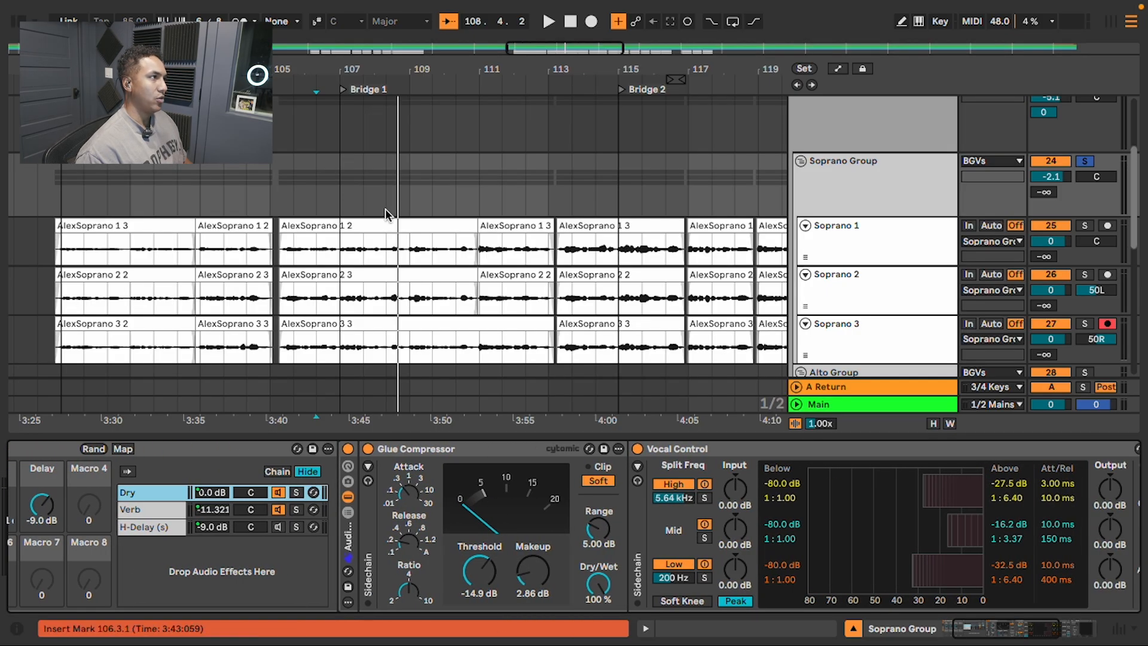
Play the soloed Soprano Group from 106.3.1 through to bar 113 while watching its rack meters, and stop playback.
click(327, 256)
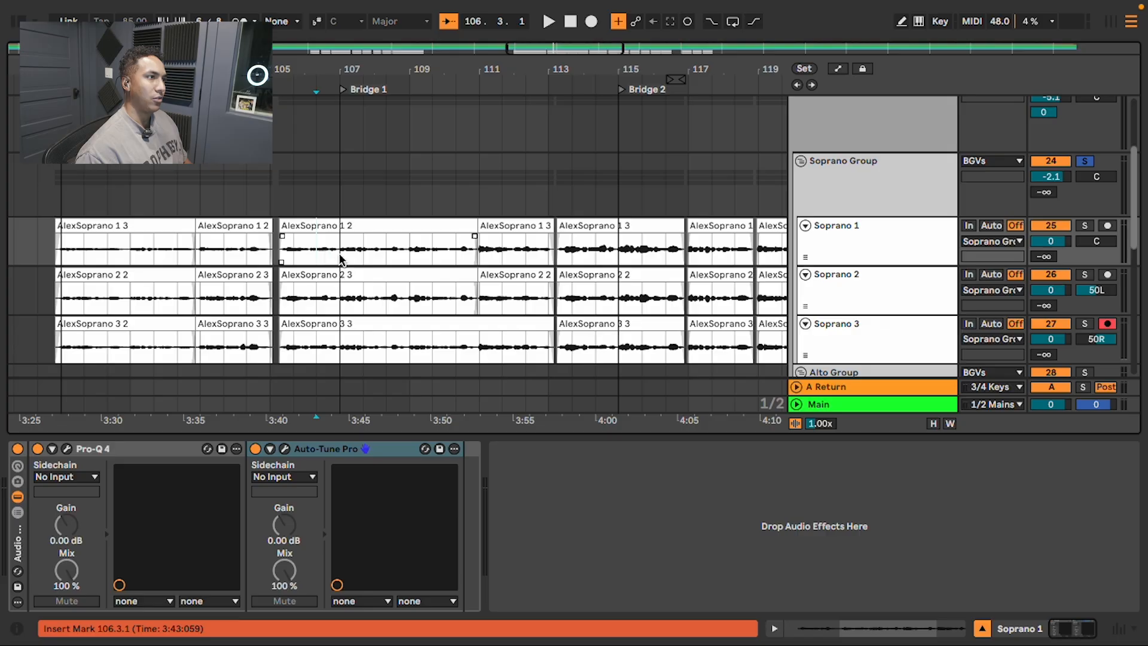
click(875, 209)
key(space)
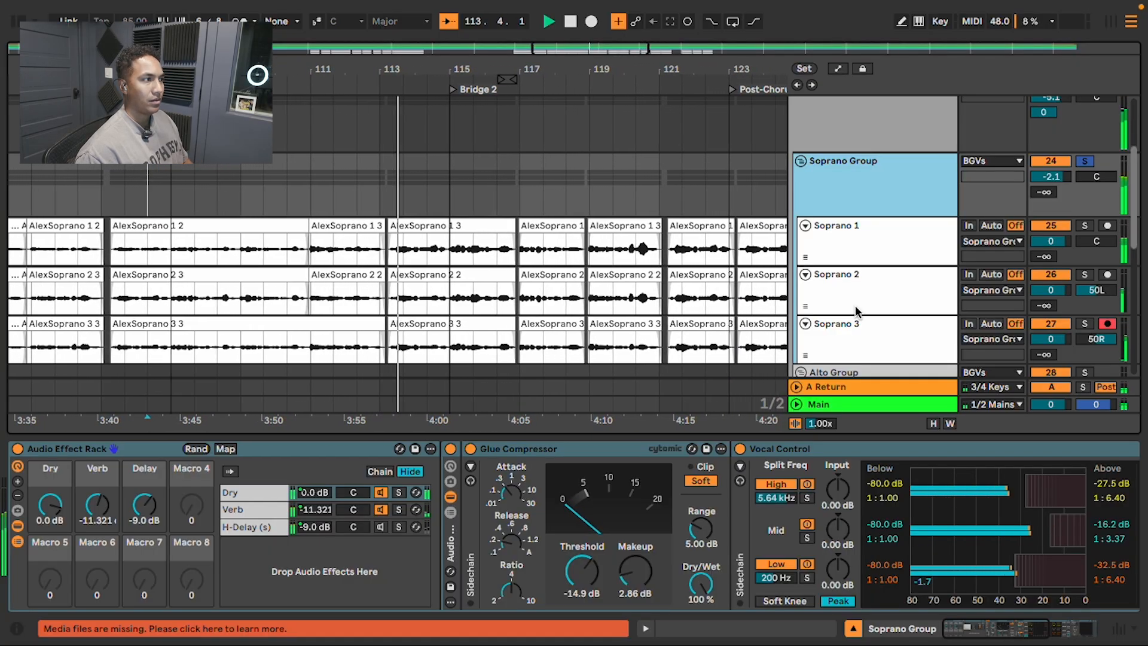
key(space)
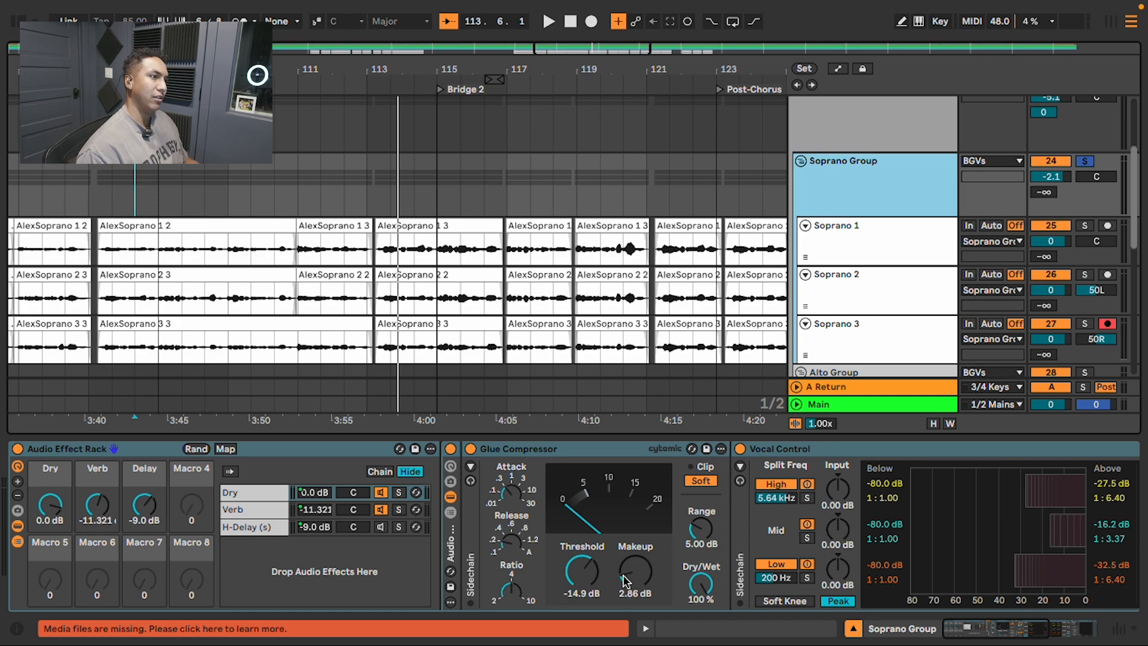
Play the soloed Soprano Group from 106.3.1 through to bar 122 while watching Vocal Control's three bands, and stop playback.
scroll(615, 551, right, 10)
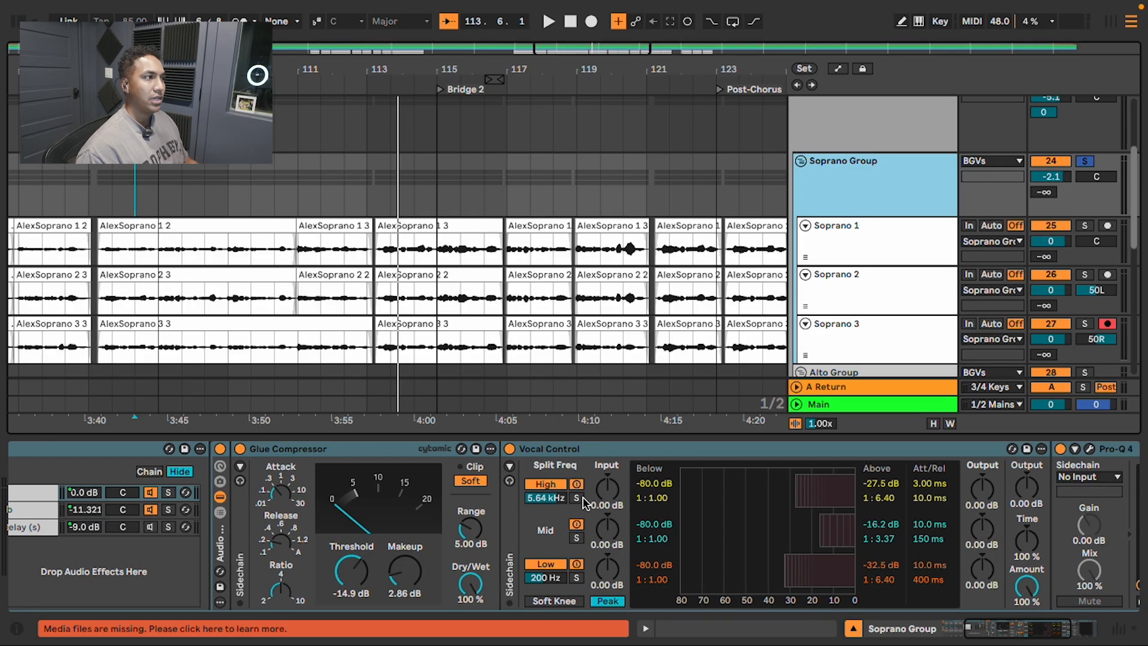
click(742, 453)
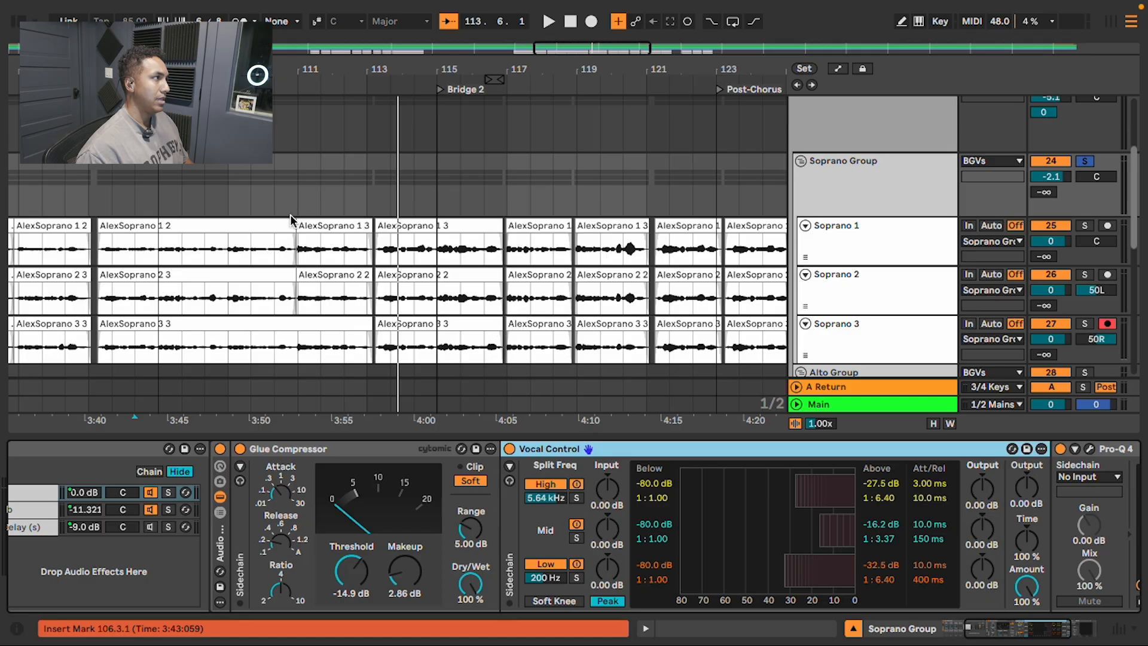
click(134, 257)
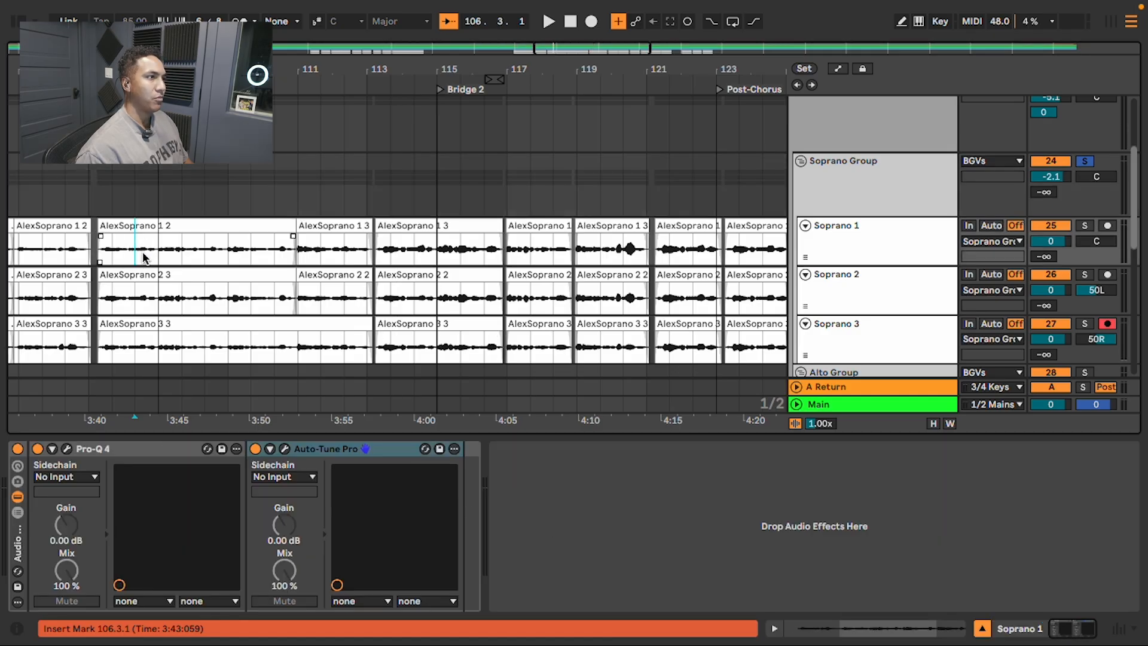
key(Up)
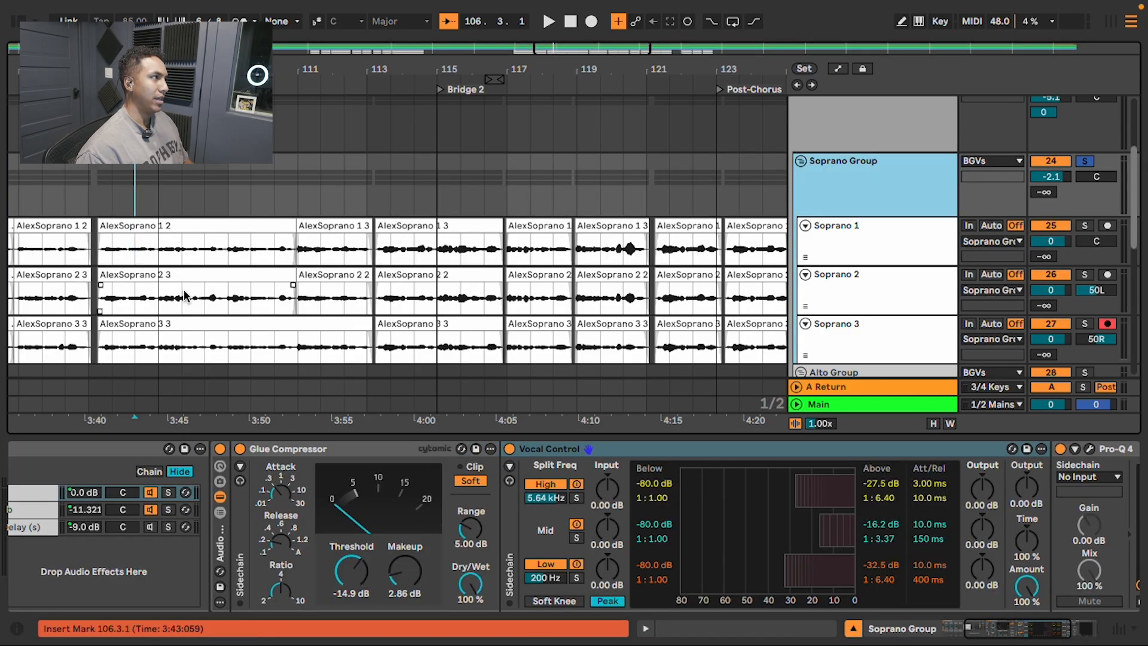
key(space)
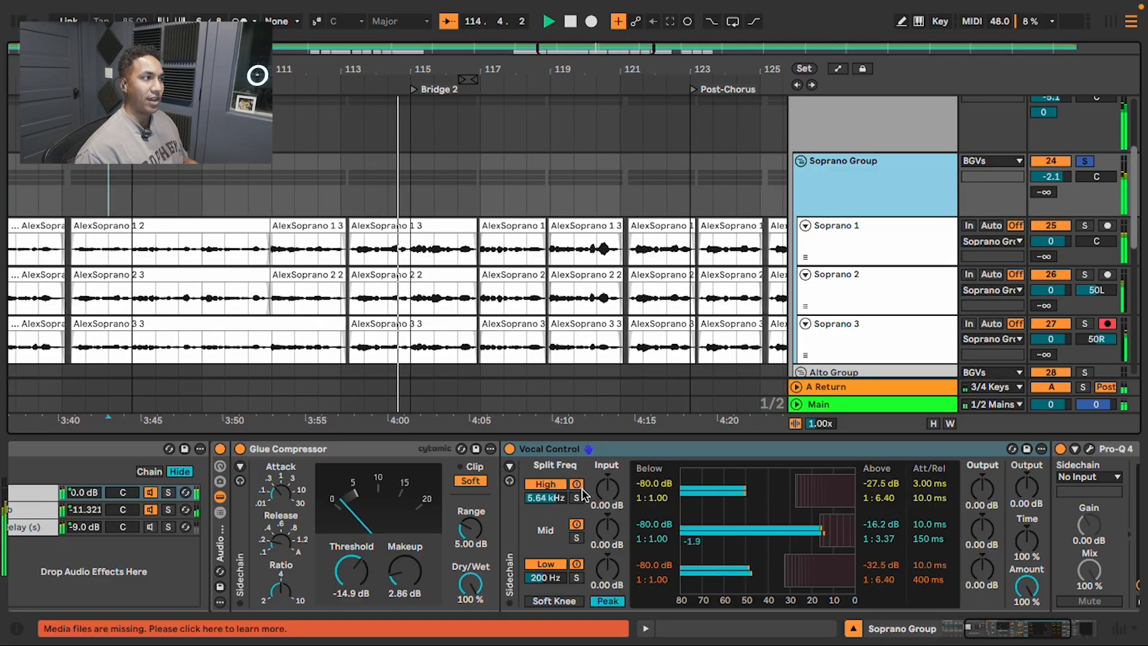
scroll(796, 515, right, 2)
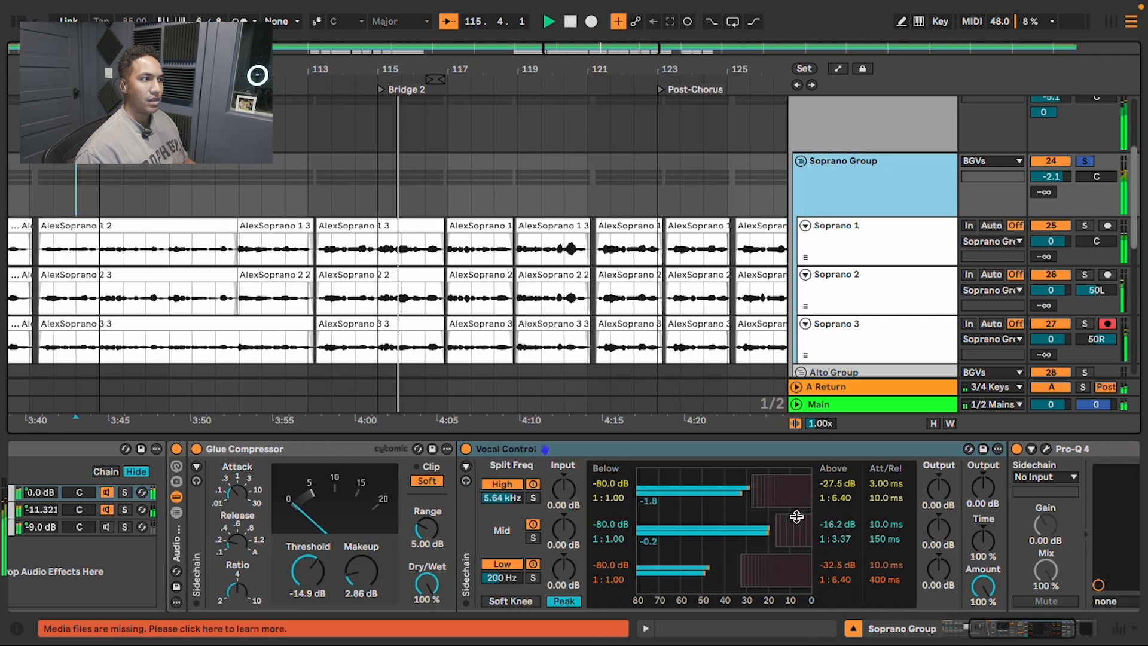
scroll(795, 516, right, 1)
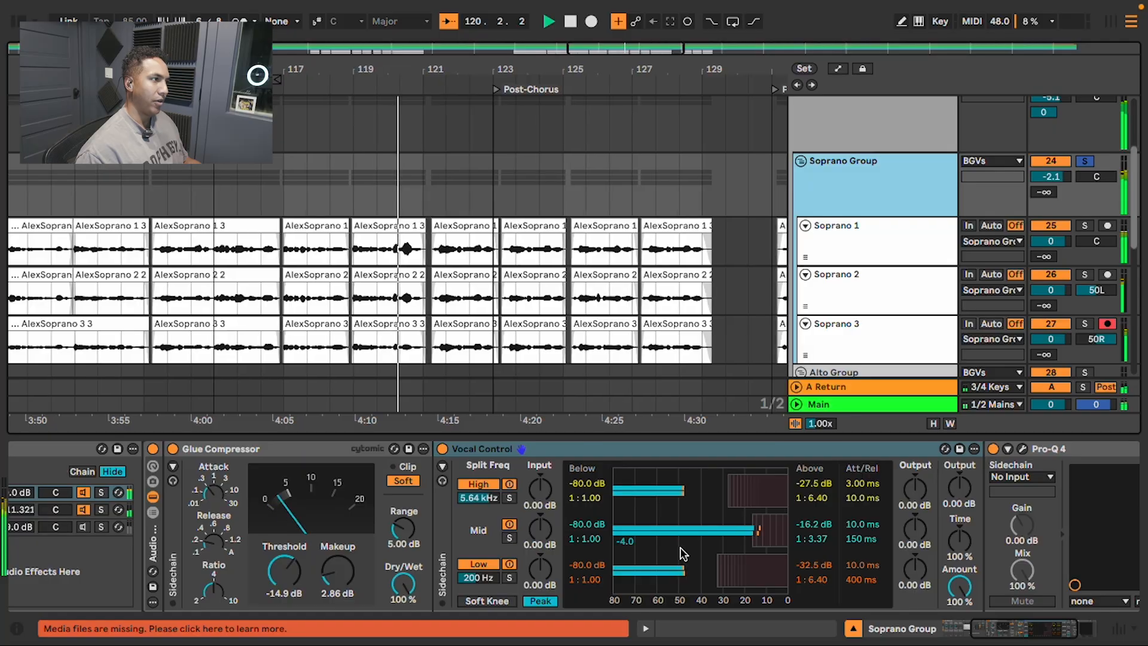
scroll(664, 556, right, 3)
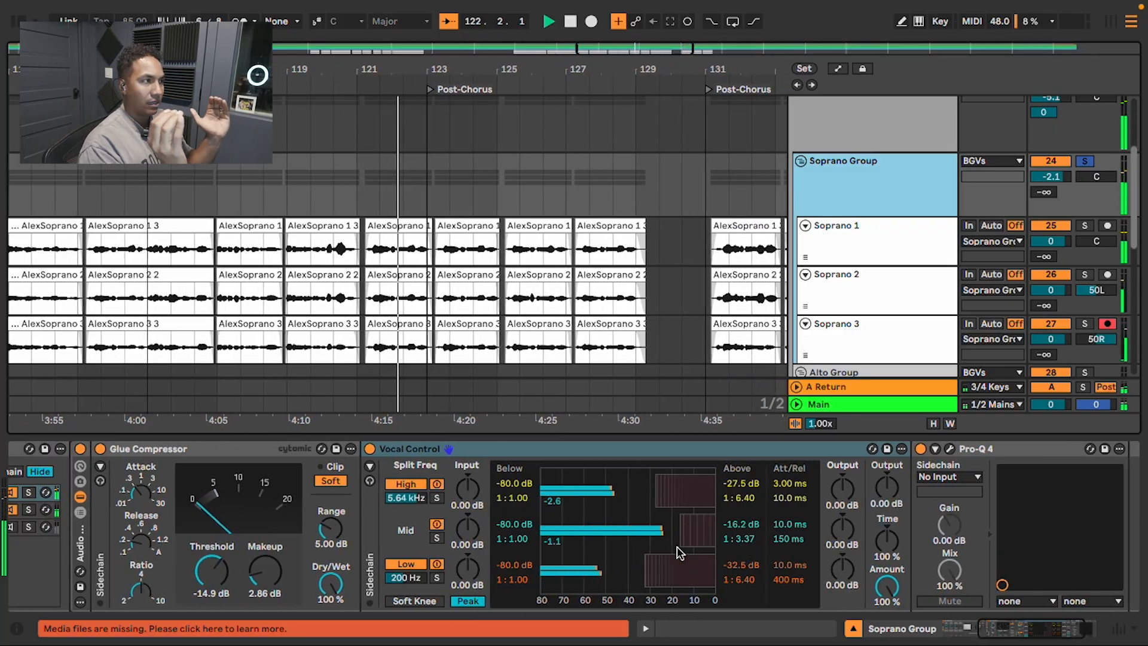
key(space)
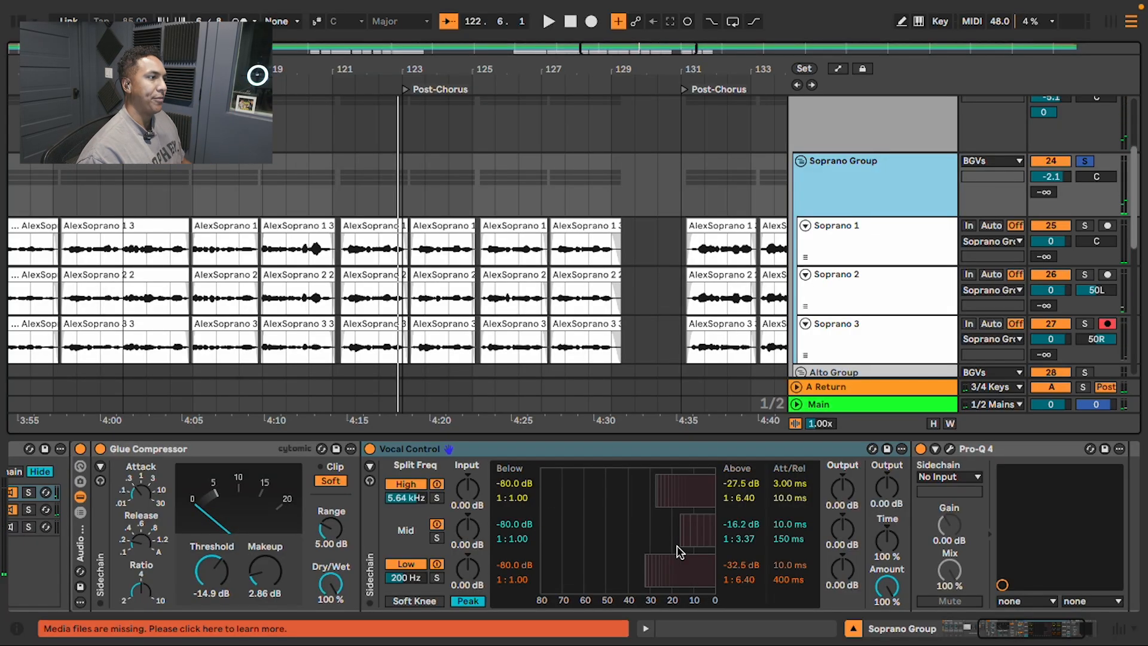
Examine the Dry chain's Pro-Q 4 curve while playing the Soprano Group, stop playback and close the plug-in window.
scroll(665, 533, right, 5)
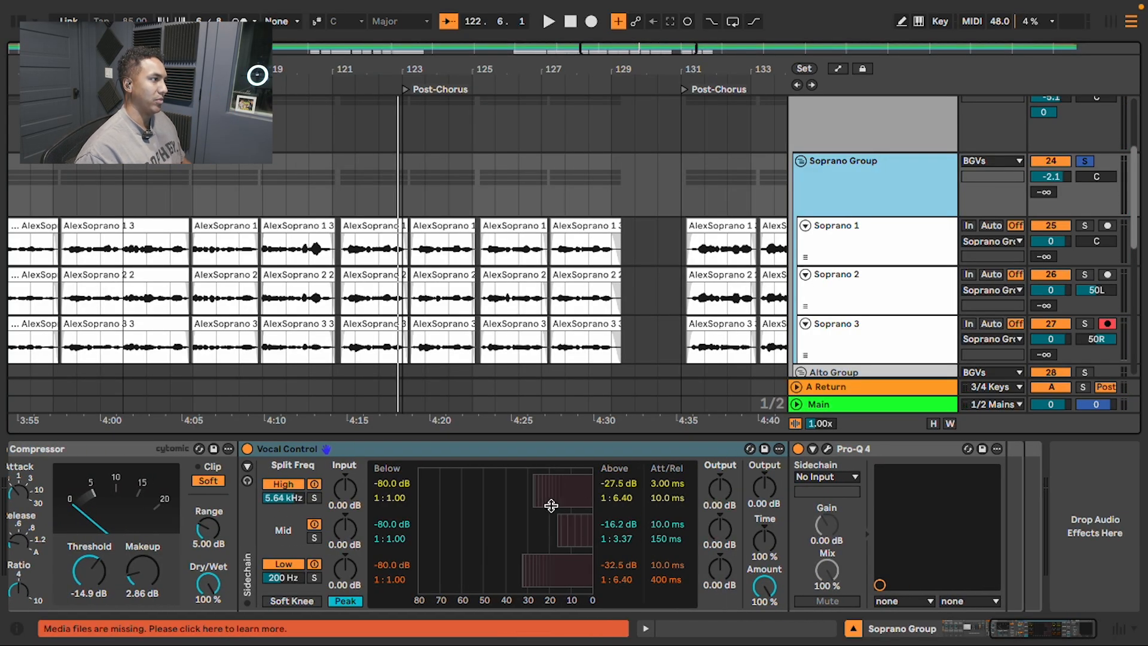
scroll(551, 505, left, 3)
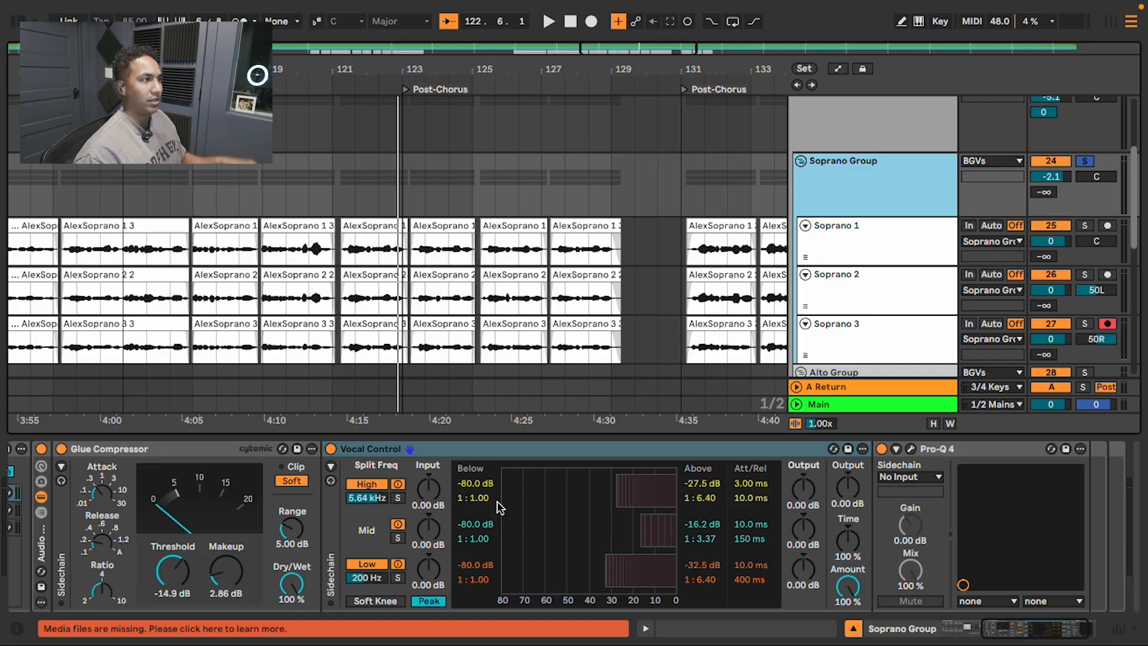
scroll(500, 507, right, 3)
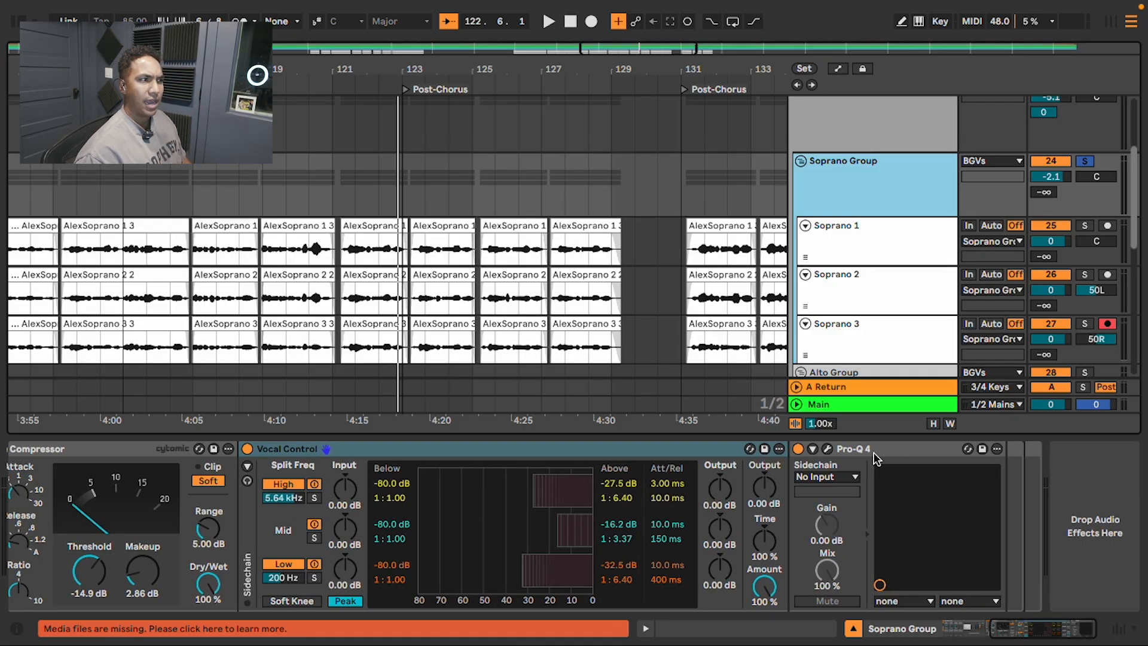
click(827, 449)
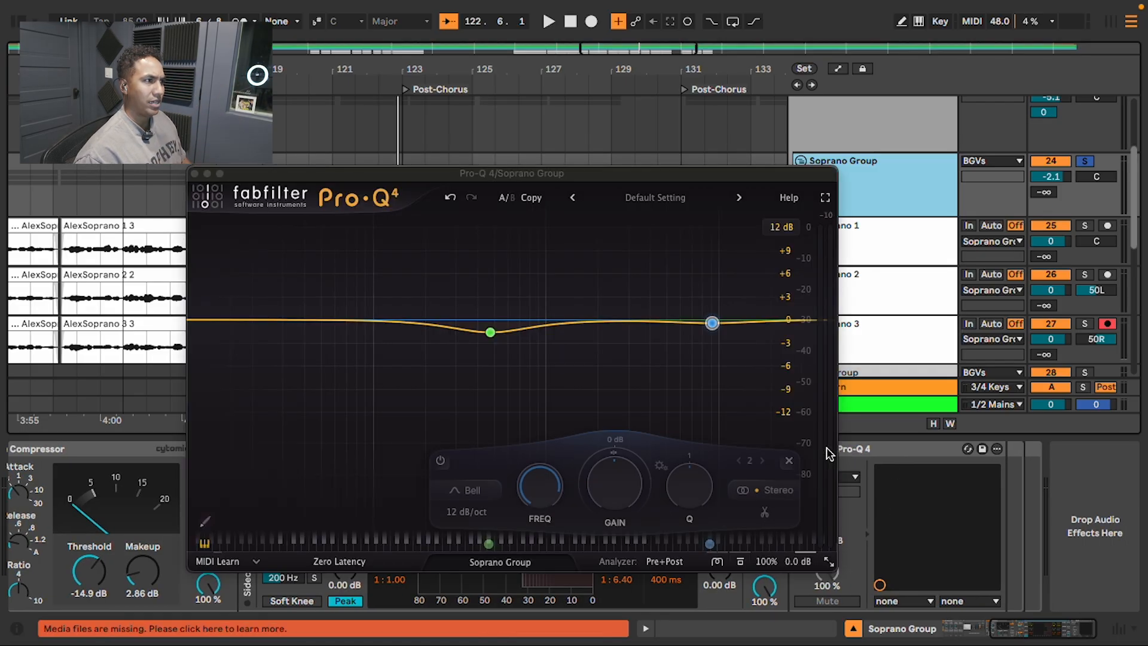
key(space)
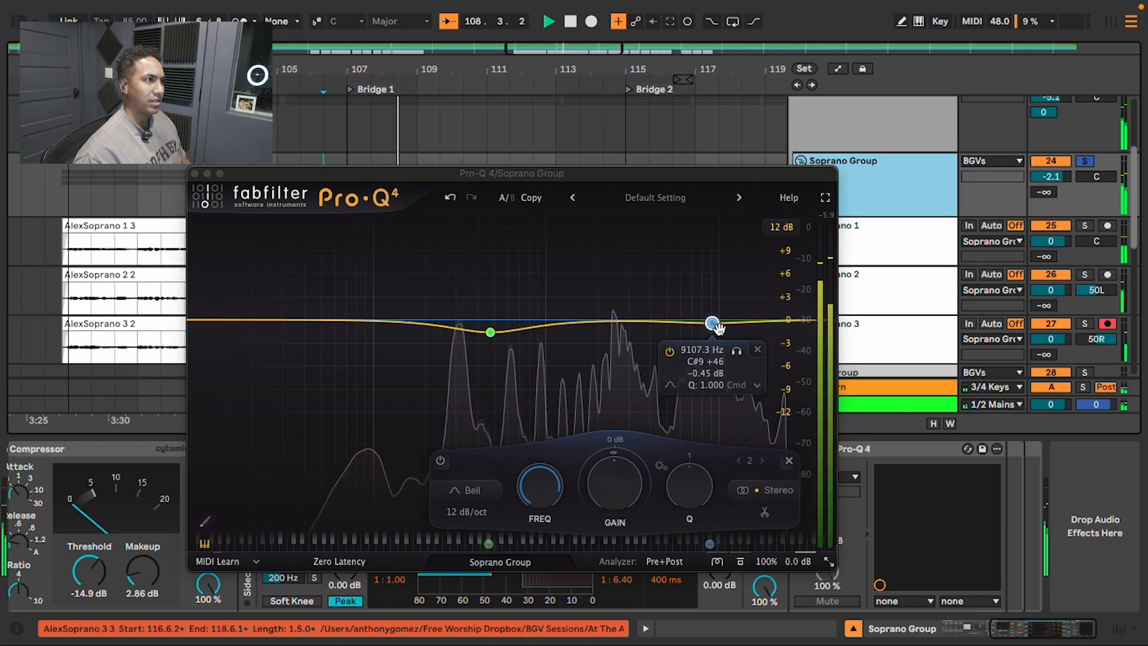
key(space)
click(195, 175)
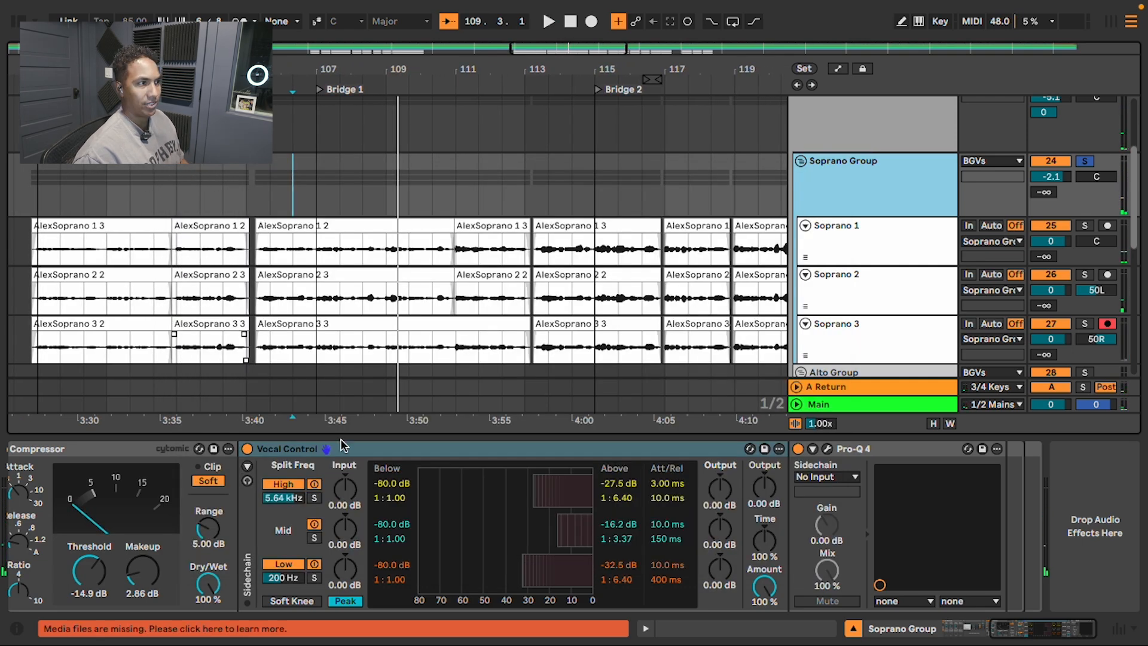
Inspect the ValhallaVintageVerb settings in the rack's Verb chain and close the plug-in window.
scroll(621, 541, up, 5)
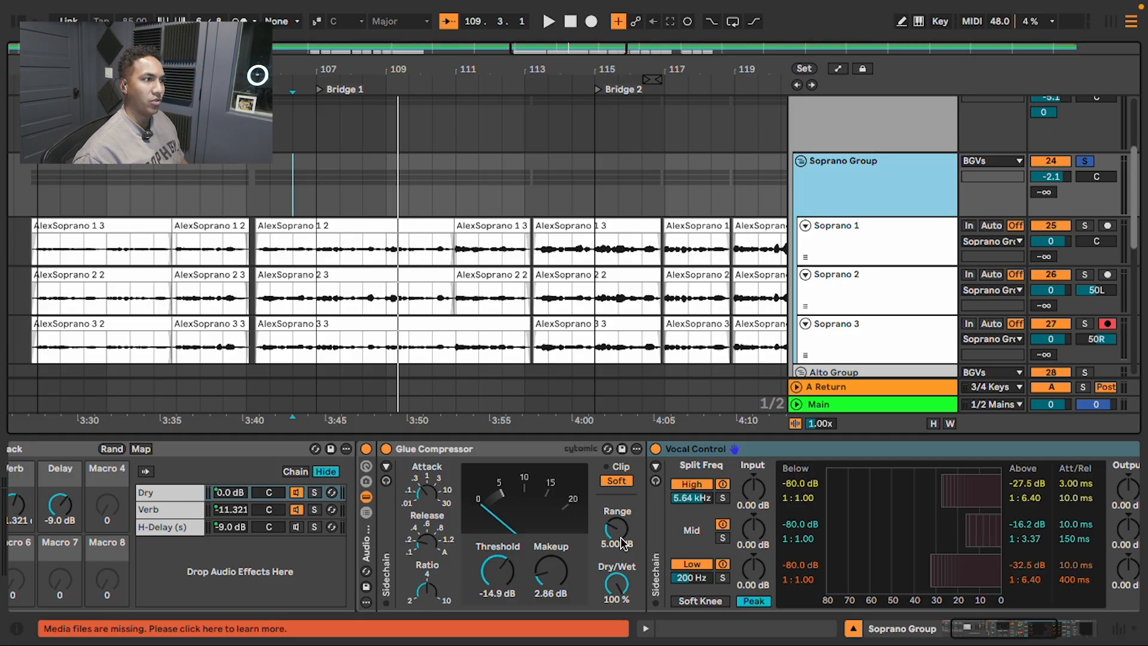
scroll(687, 571, up, 2)
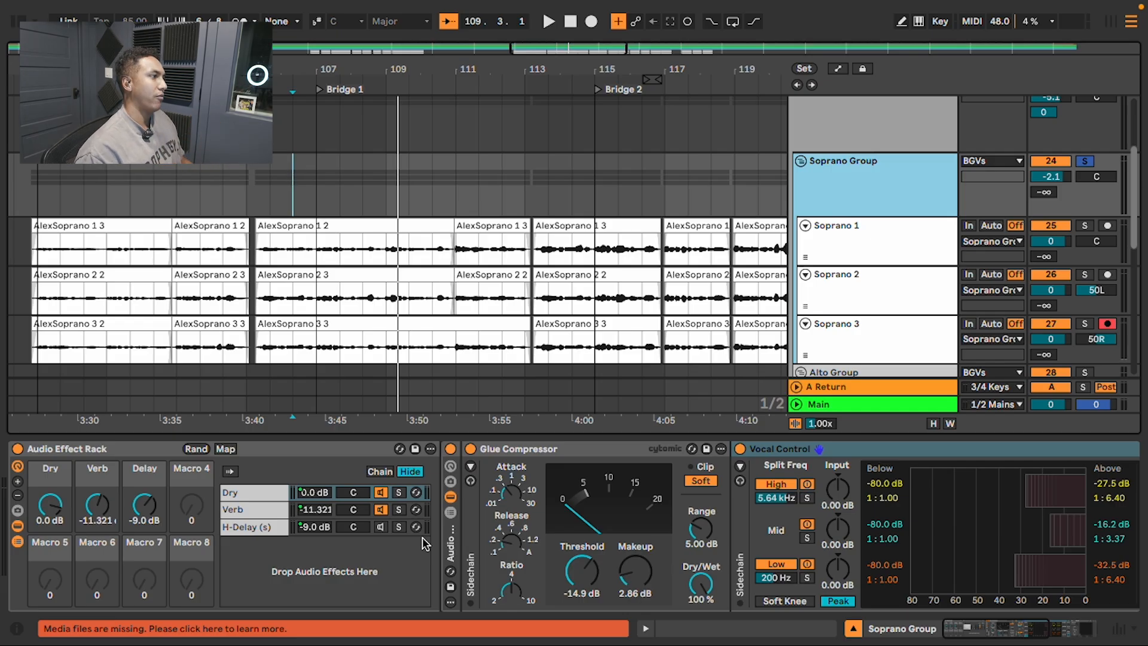
click(254, 511)
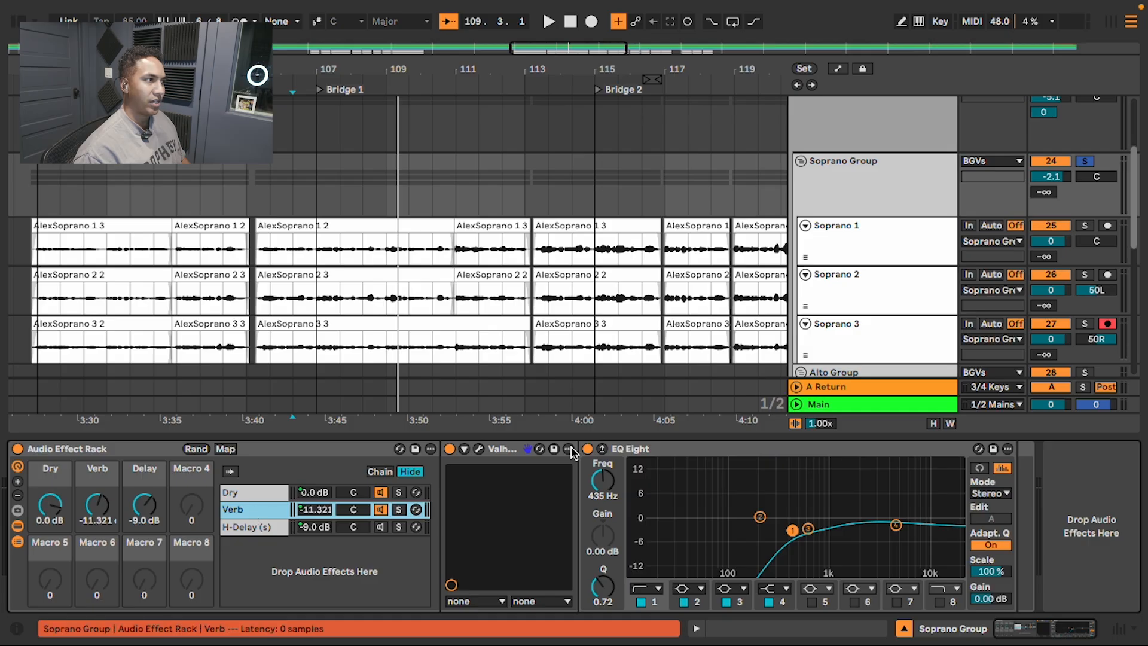
click(478, 451)
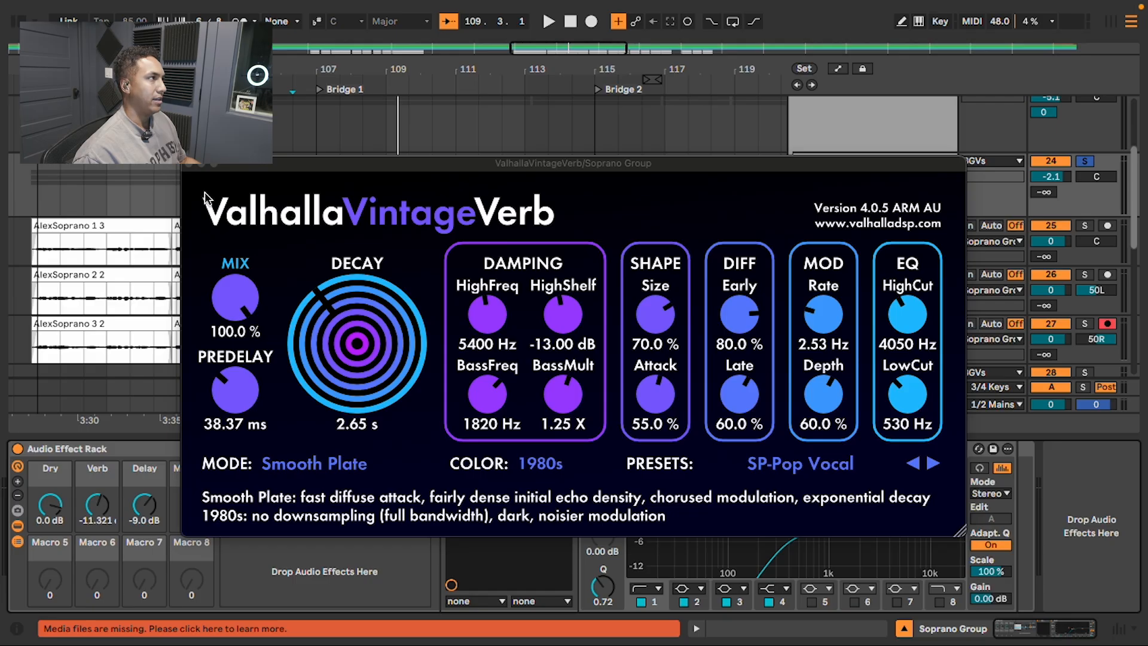
click(186, 165)
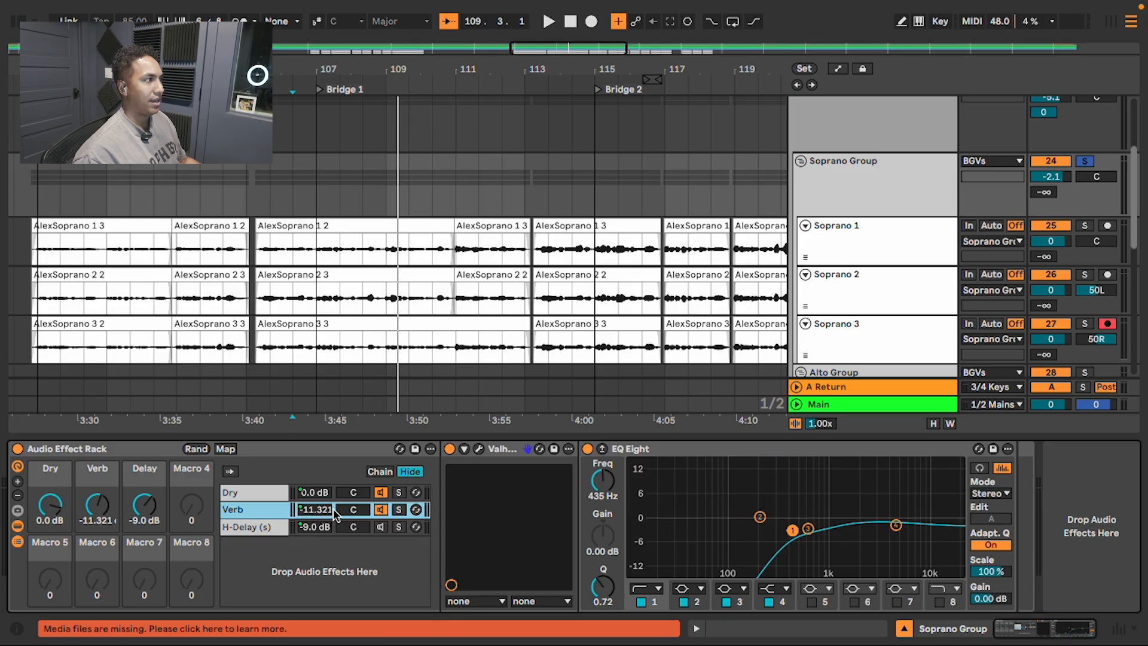
Set the Verb chain's volume to -6.282 dB, and collapse the Soprano rack to its macros before restoring its chains and devices.
mouse_move(317, 509)
mouse_down()
mouse_move(317, 490)
mouse_move(317, 512)
mouse_up()
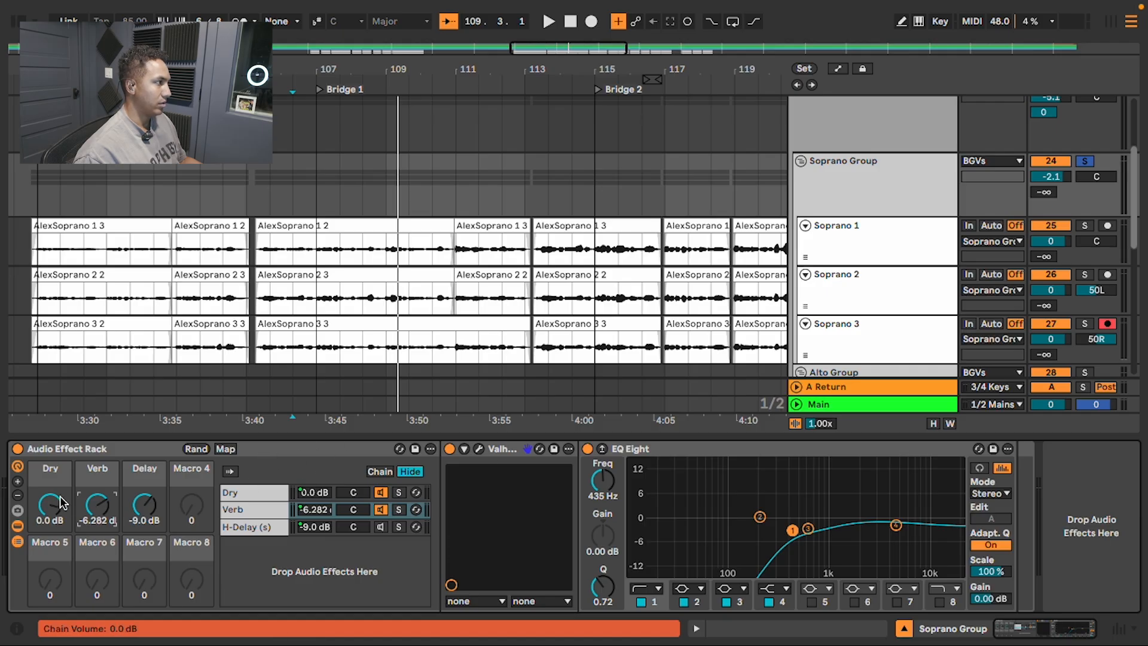
double_click(140, 449)
double_click(17, 540)
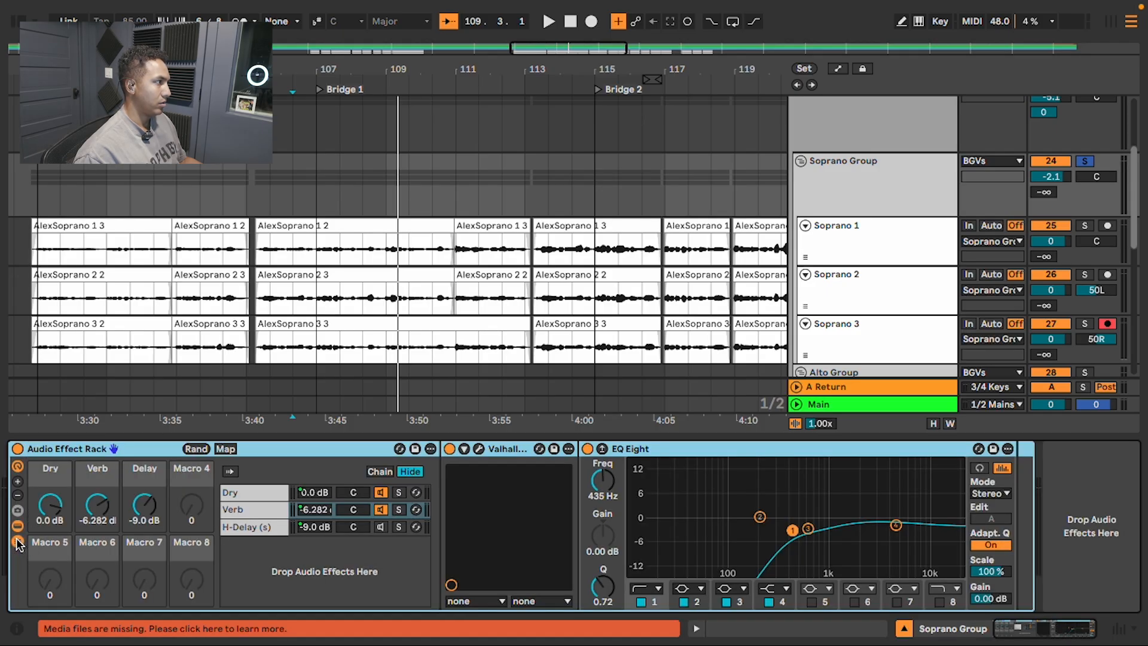
click(17, 526)
click(20, 541)
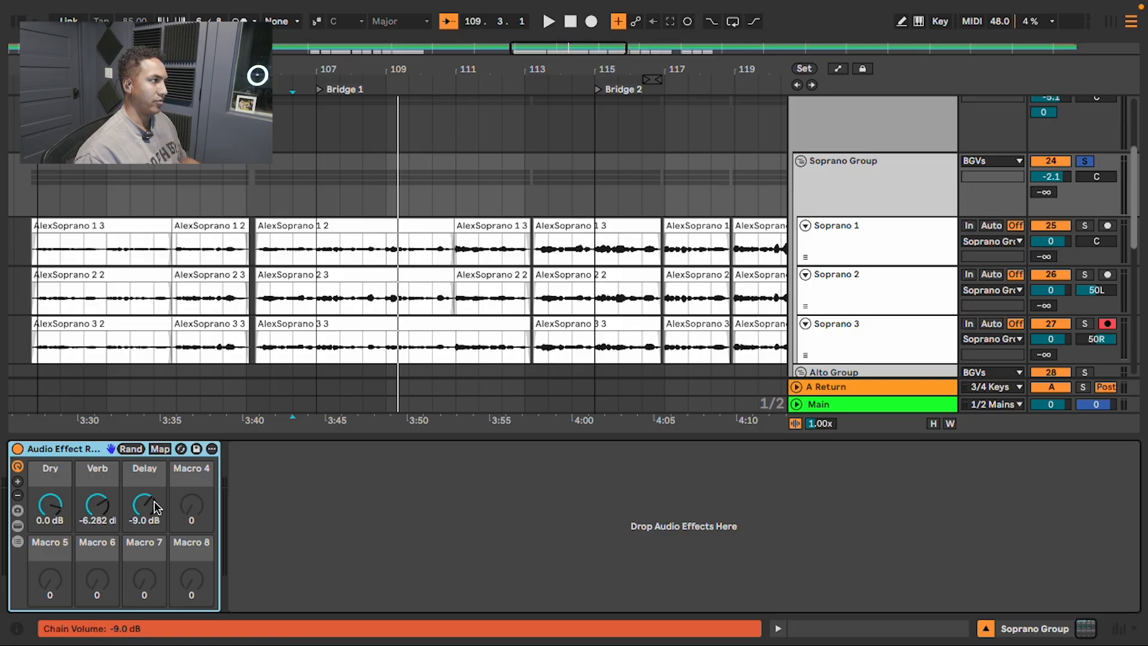
click(17, 526)
click(17, 540)
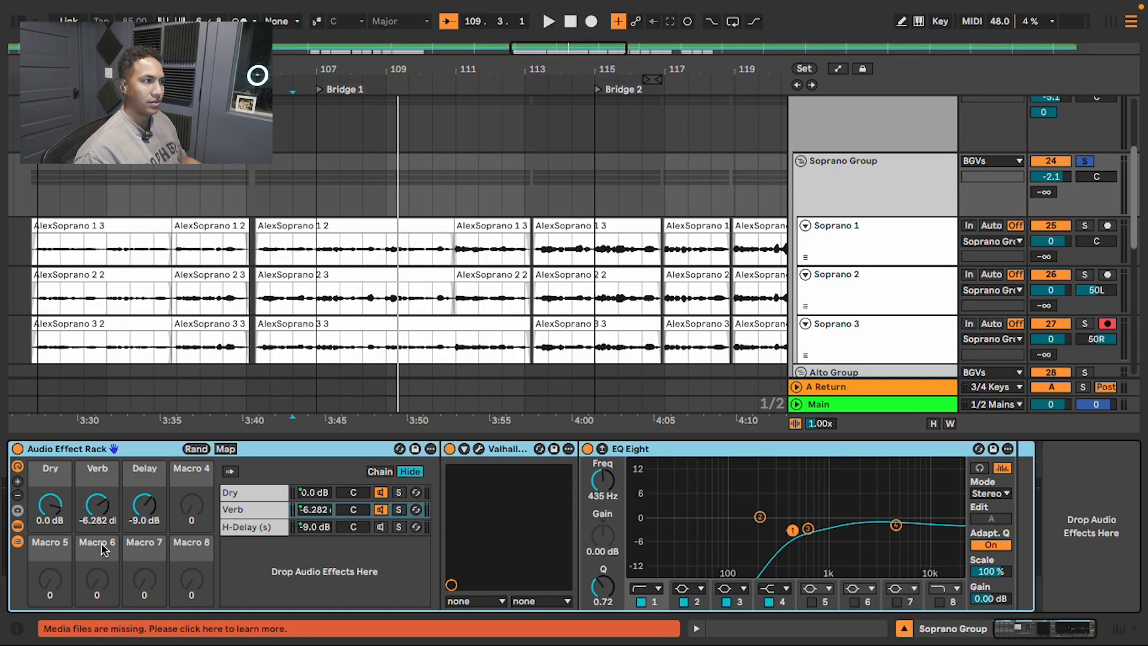
Inspect the H-Delay plug-in's settings in the H-Delay (s) chain and close its window.
click(245, 527)
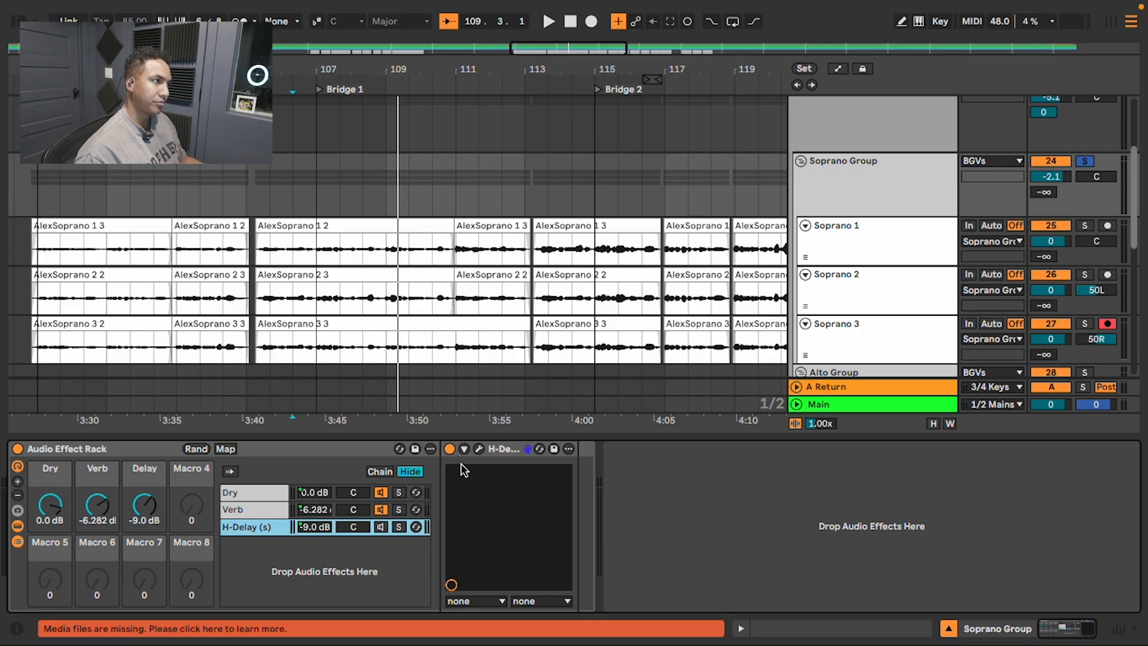
click(479, 449)
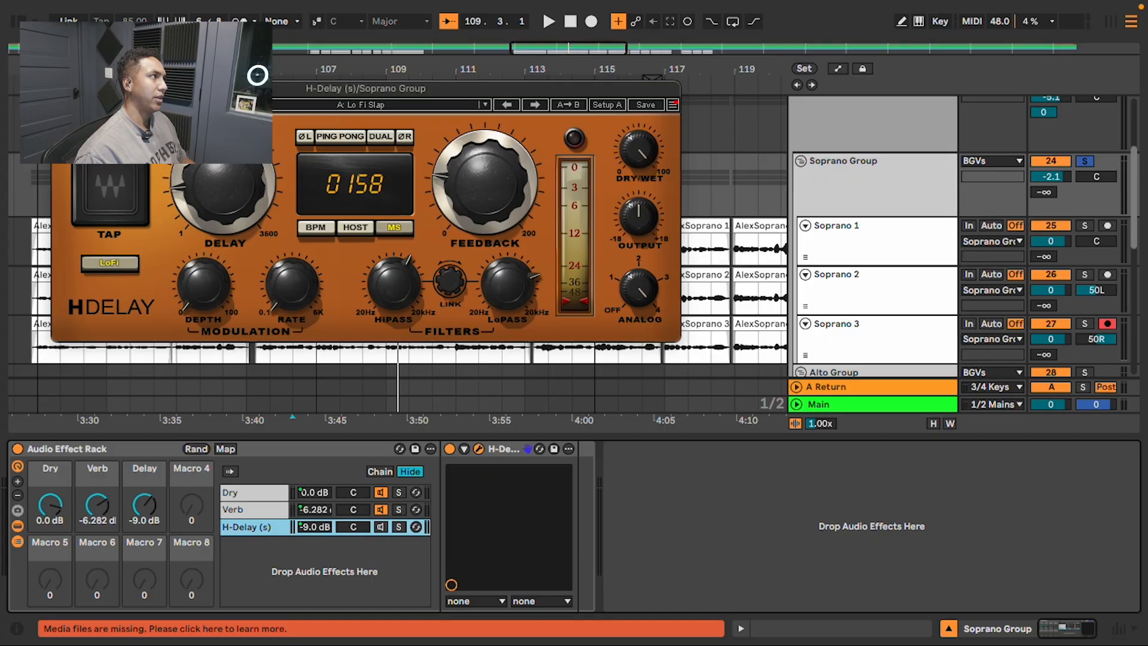
click(479, 449)
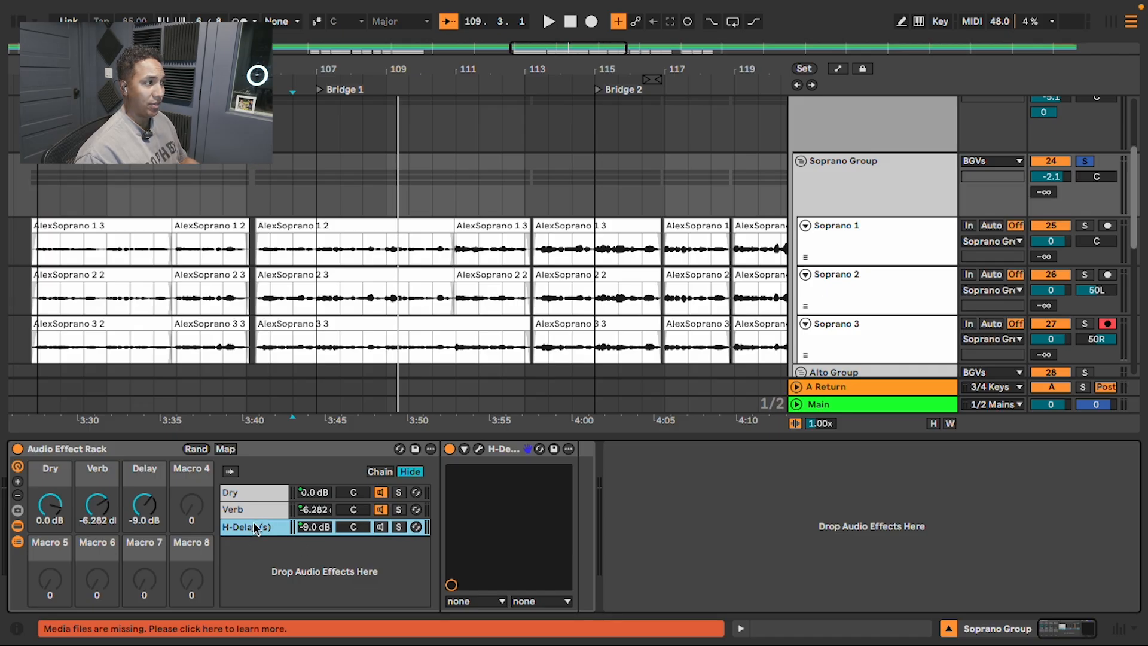
click(383, 526)
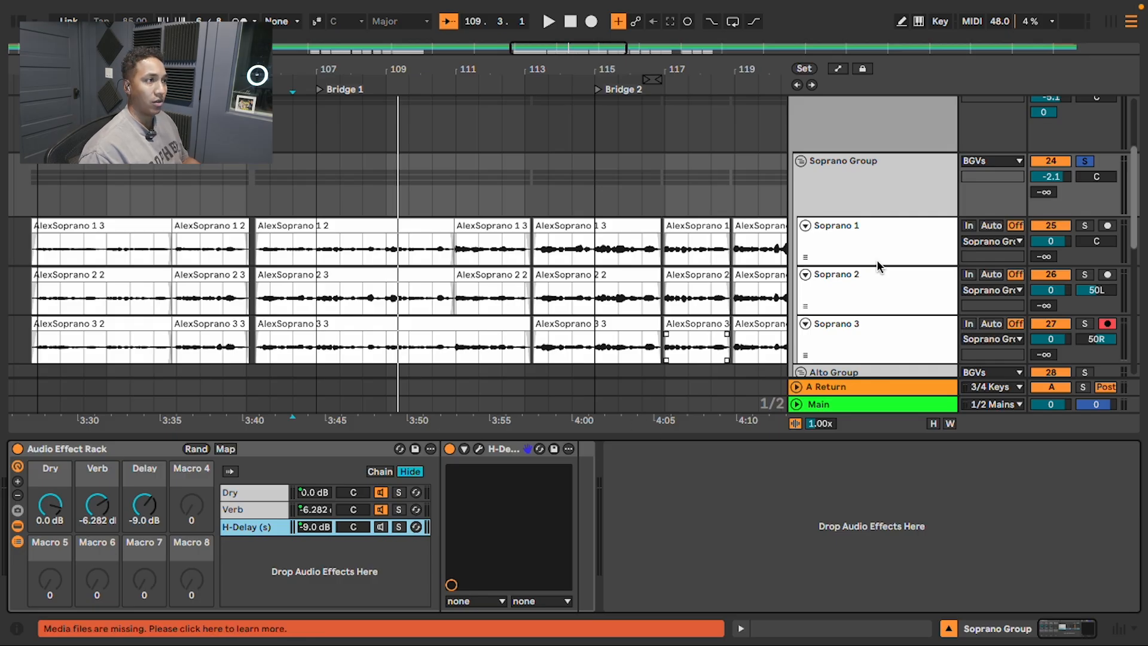
Select the Alto Group and switch on its Audio Effect Rack.
scroll(879, 197, down, 1)
click(882, 178)
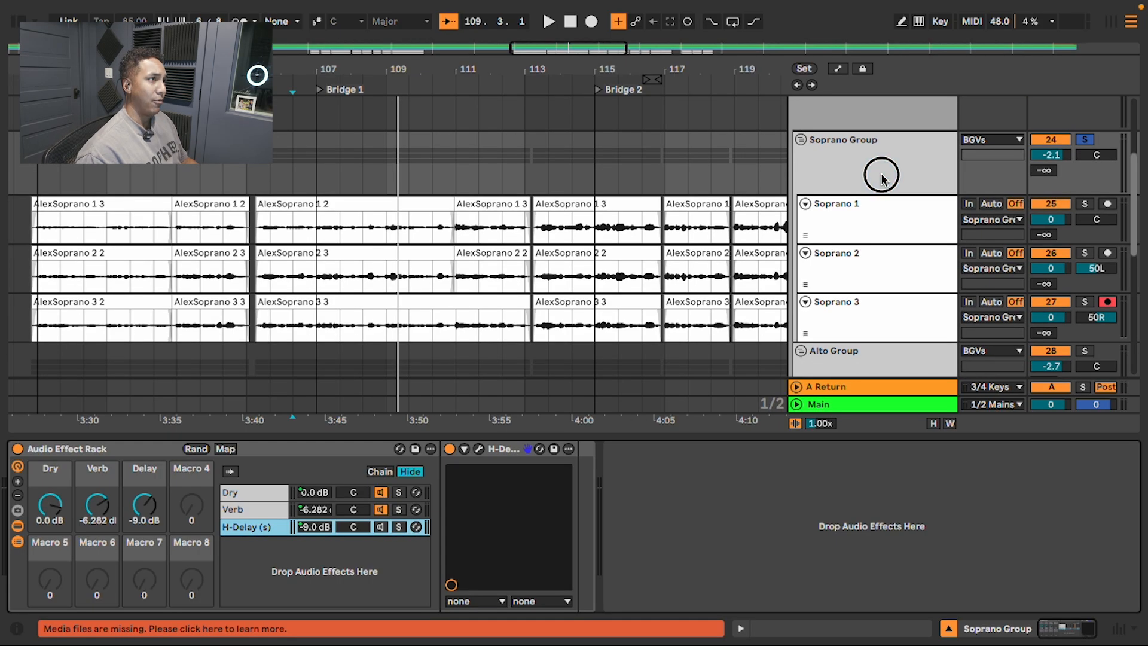
scroll(896, 334, down, 2)
click(902, 354)
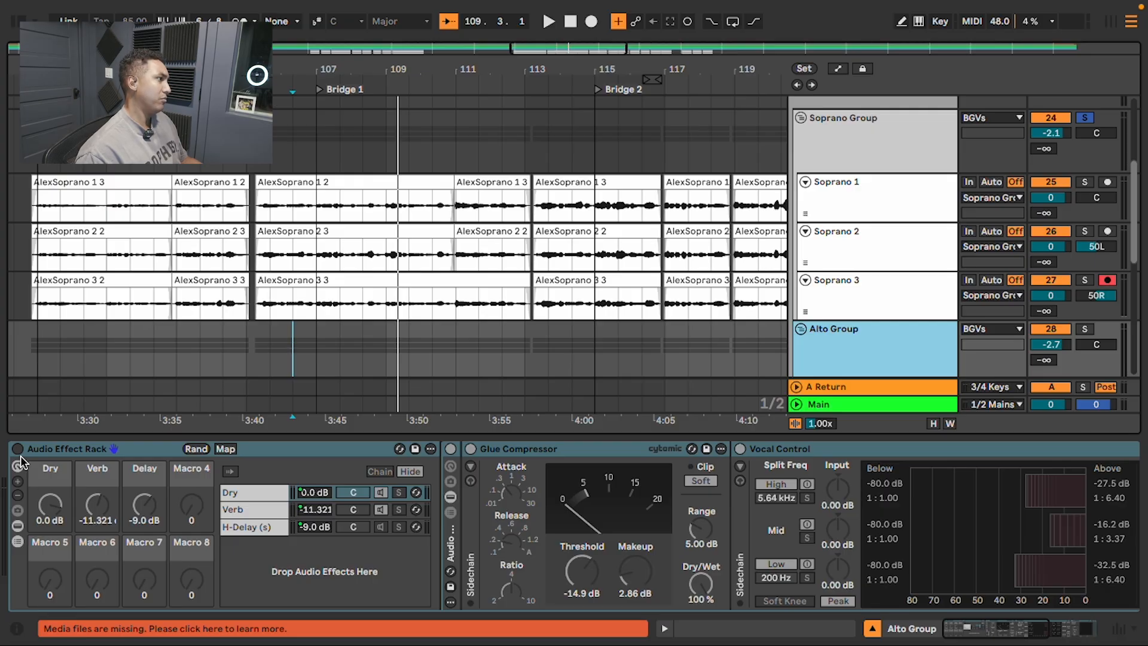
click(98, 484)
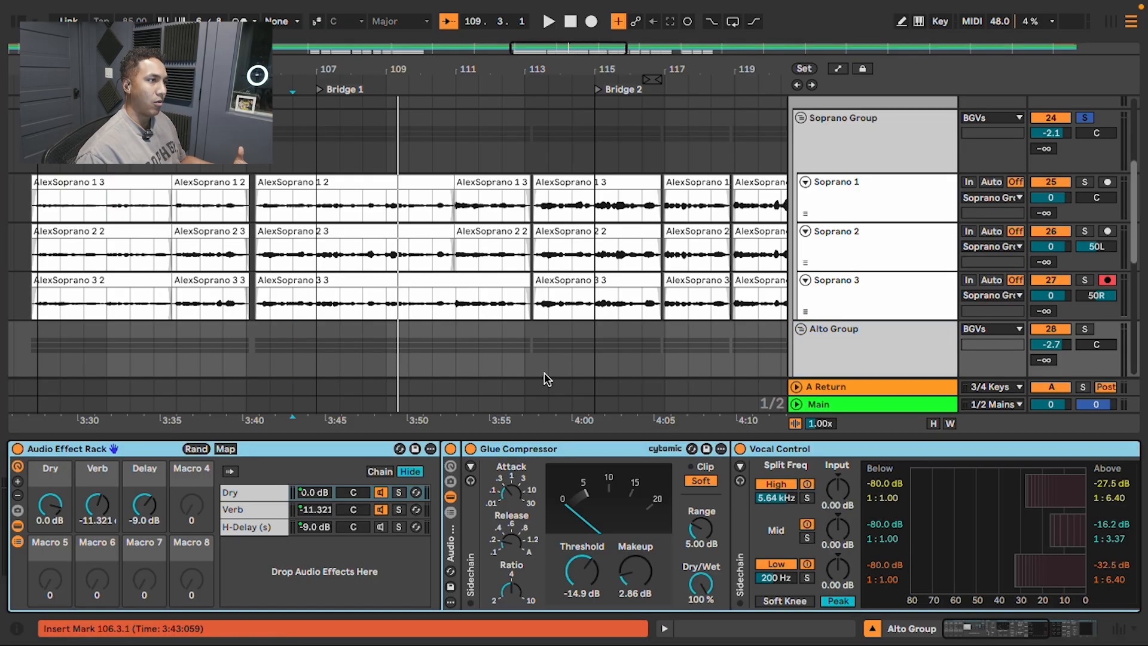
Solo the Alto Group and play it from 107.5.1 while watching its rack meters.
scroll(546, 377, down, 8)
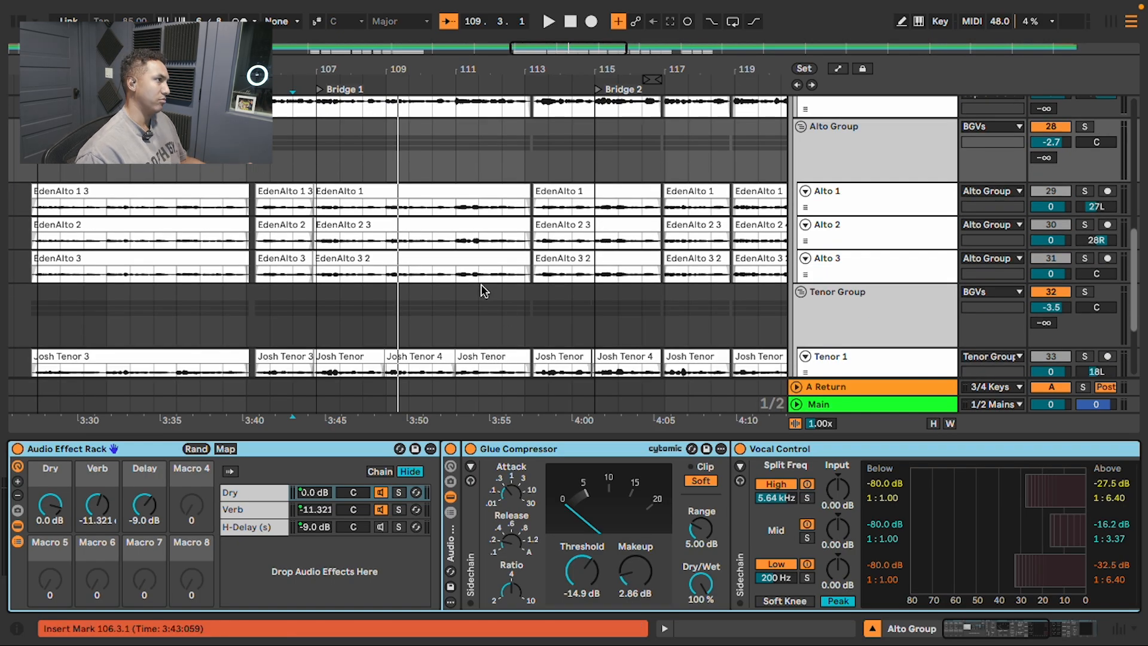
click(339, 157)
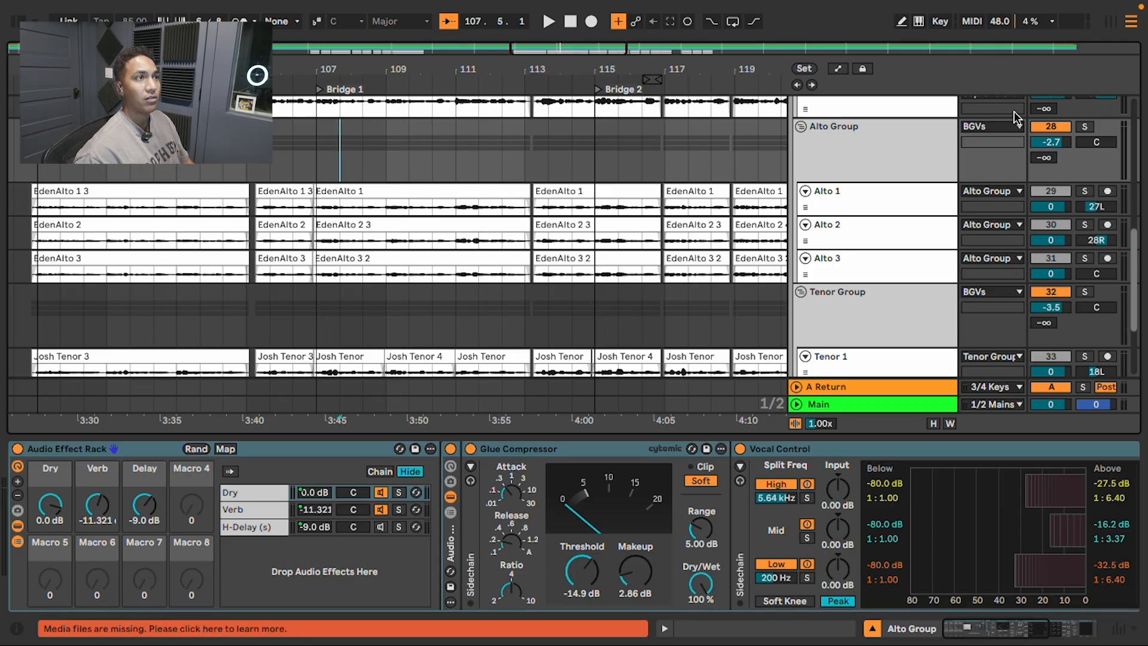
click(1091, 127)
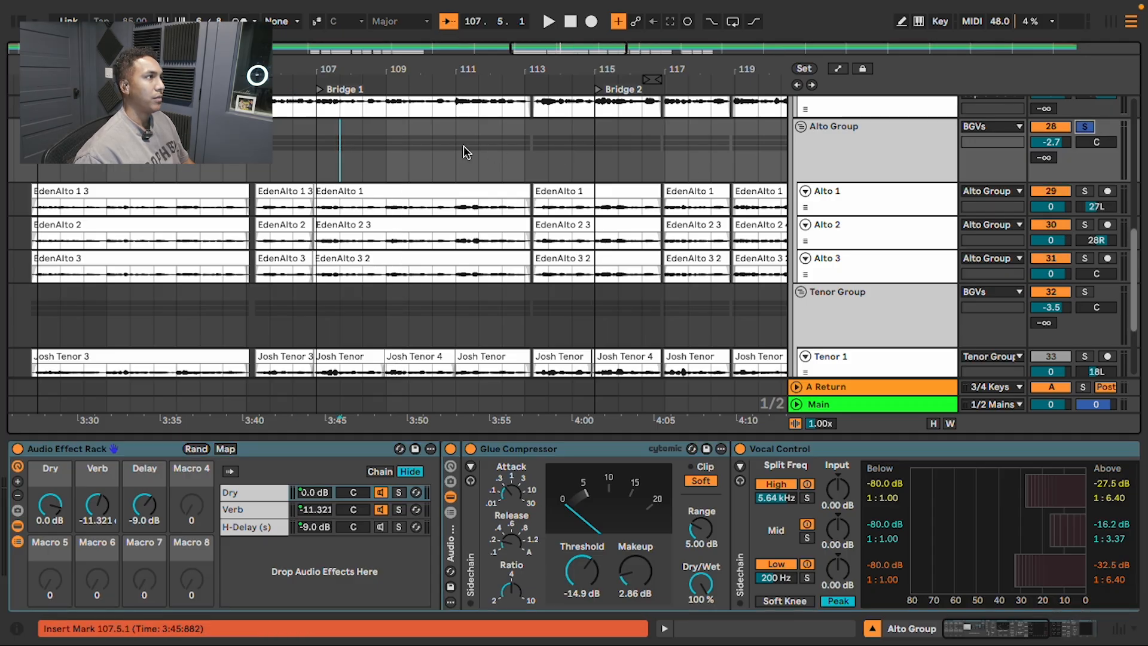
key(space)
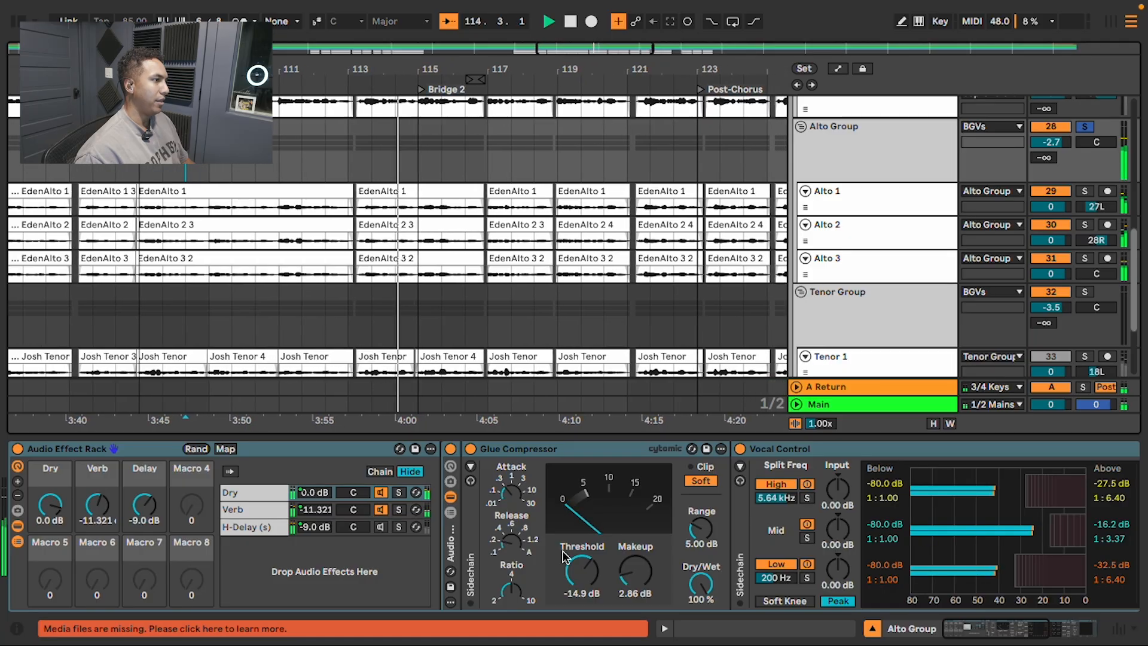
Stop playback, then select the Tenor Group and solo it.
key(space)
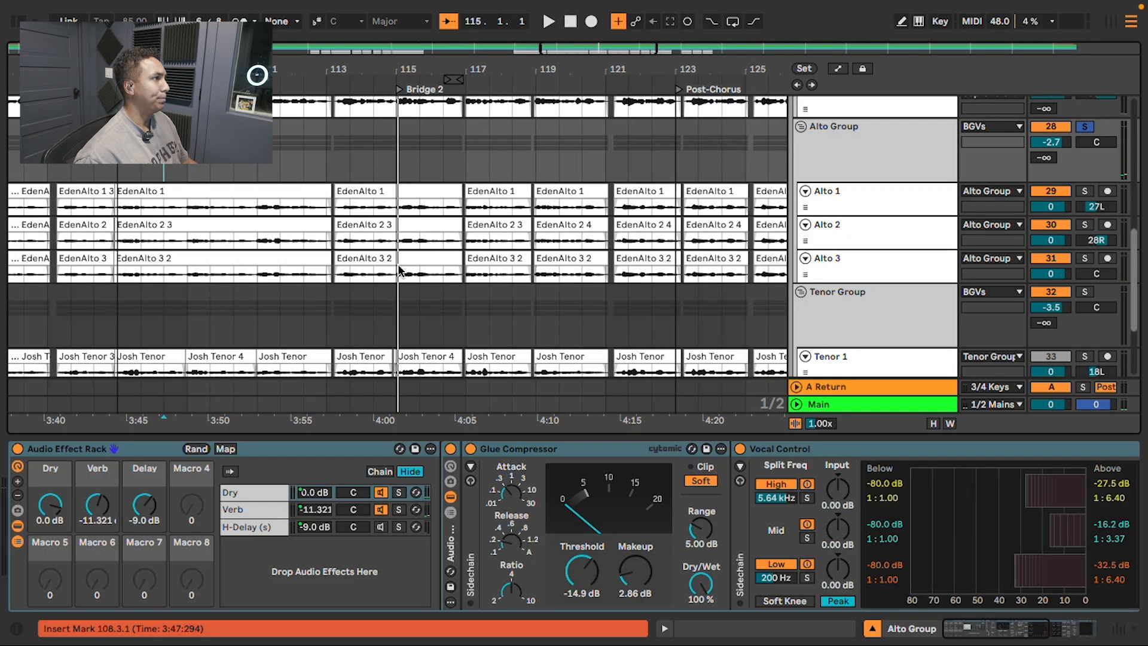
scroll(399, 271, left, 3)
scroll(863, 303, down, 1)
click(863, 302)
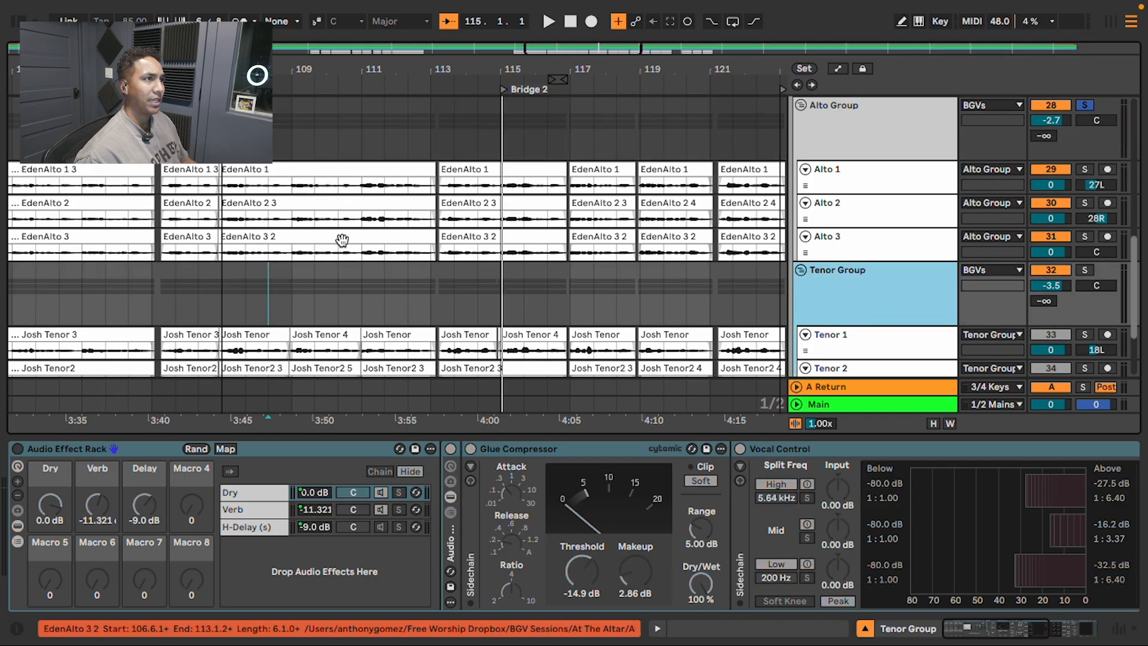
scroll(1011, 263, down, 1)
click(1085, 258)
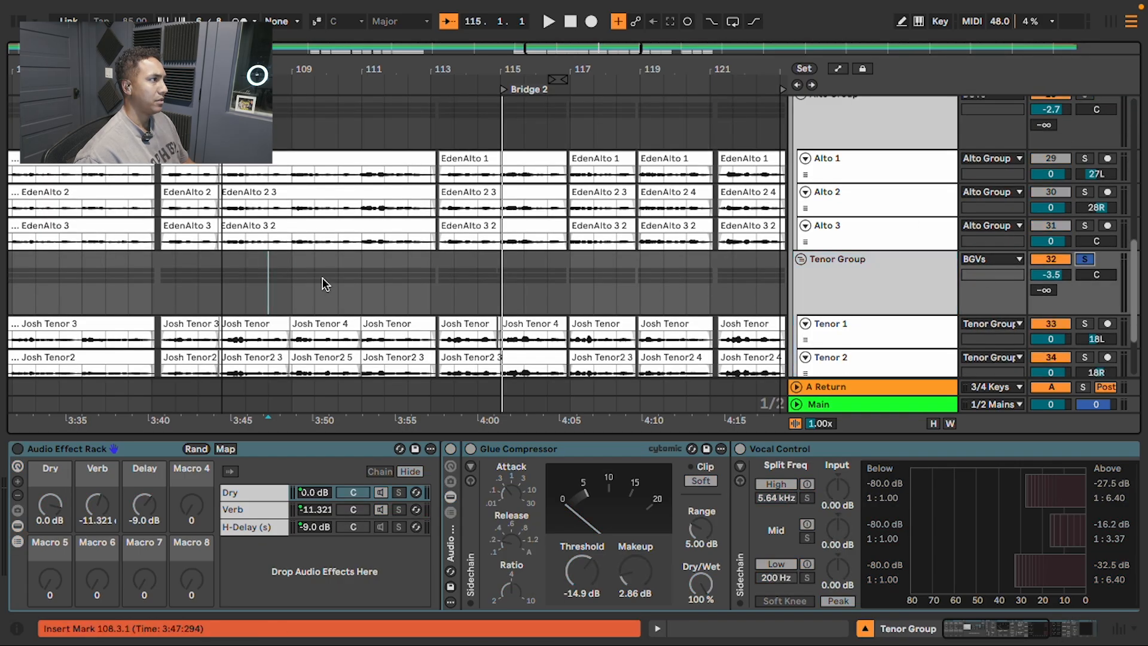
Play the soloed Tenor Group from 109.1.1 with its Audio Effect Rack on, and watch the Glue Compressor and Vocal Control meters.
click(303, 278)
key(space)
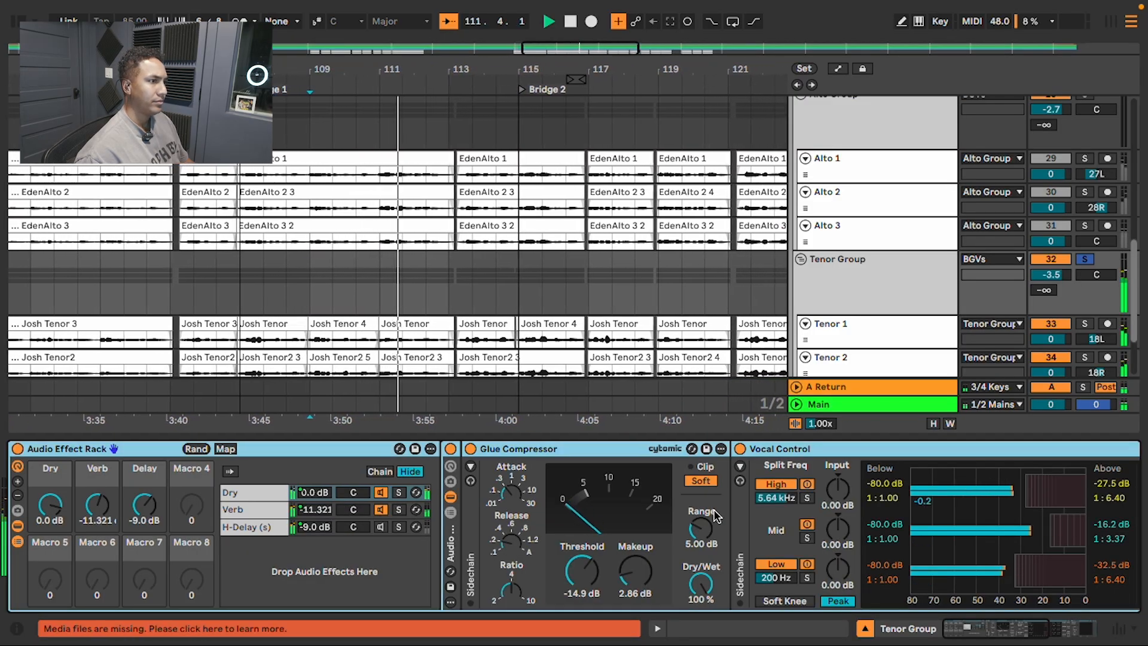
scroll(715, 532, right, 5)
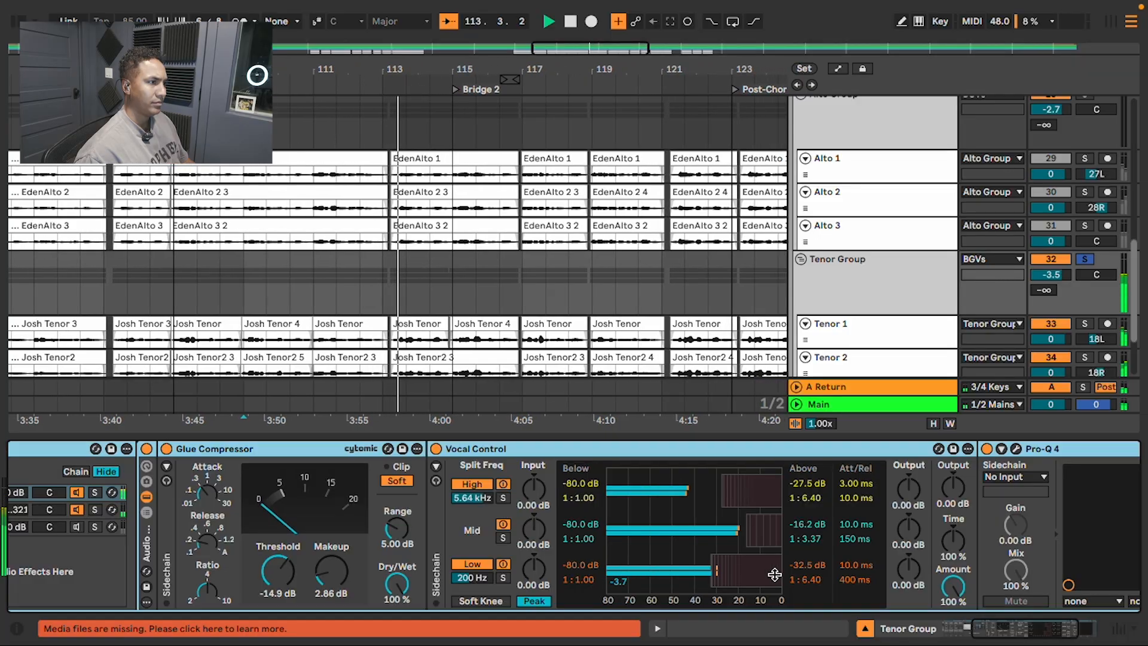
key(space)
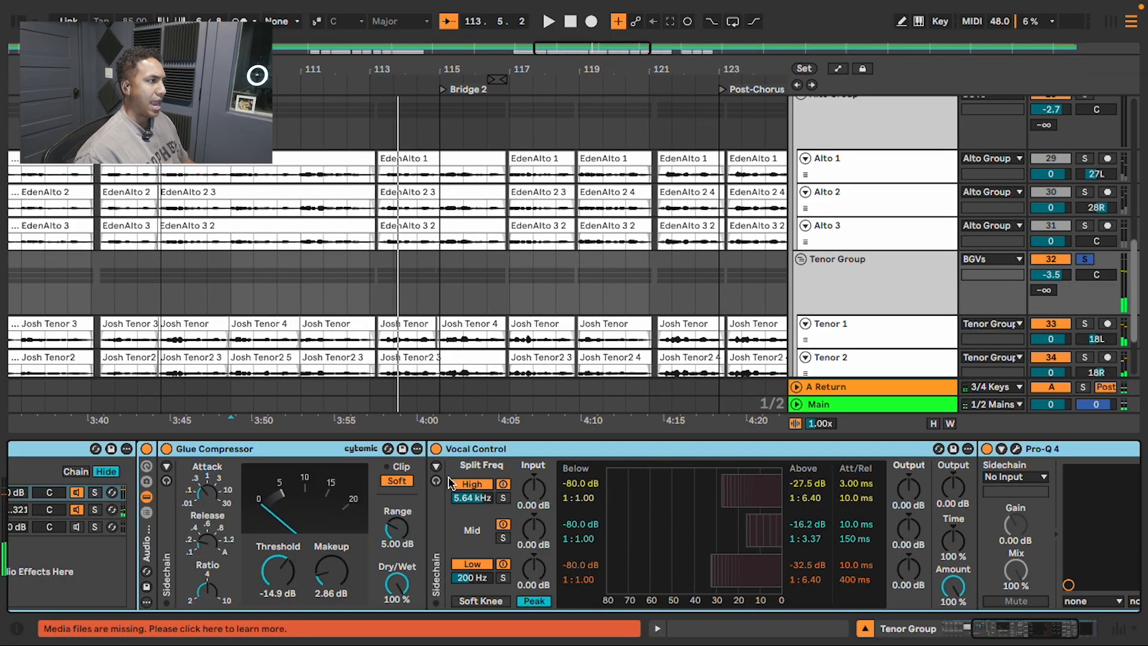
scroll(224, 293, down, 3)
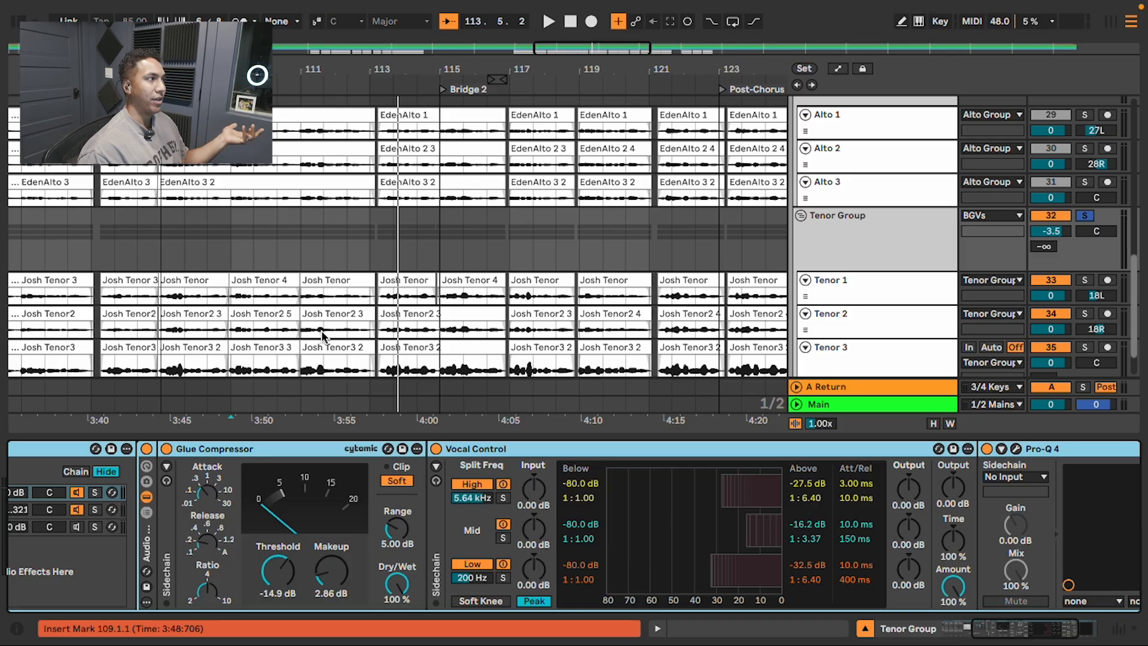
scroll(321, 335, up, 5)
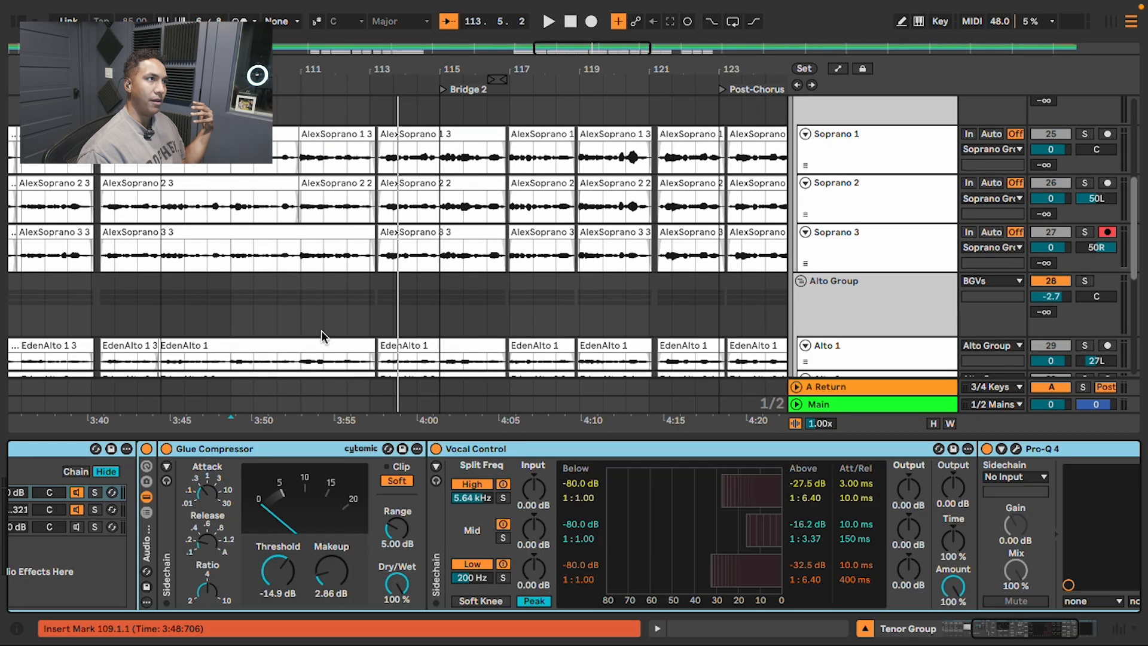
scroll(321, 330, down, 5)
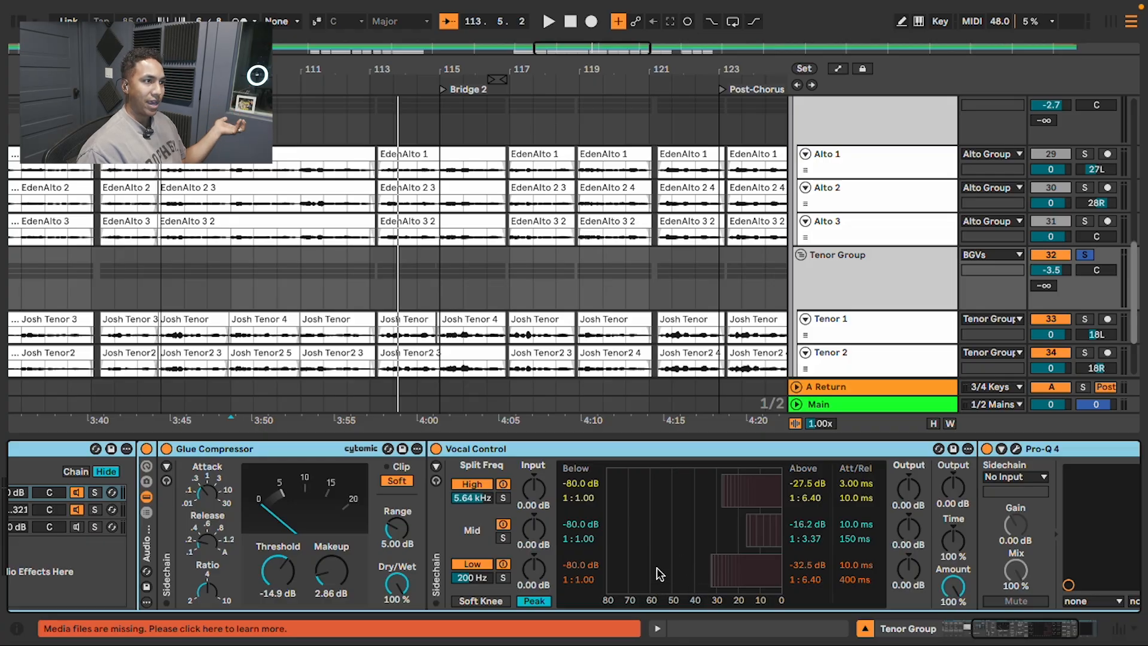
Play the Tenor Group from 107.1.1 and set the Low band's Above threshold in Vocal Control to -27.5 dB.
scroll(664, 577, right, 4)
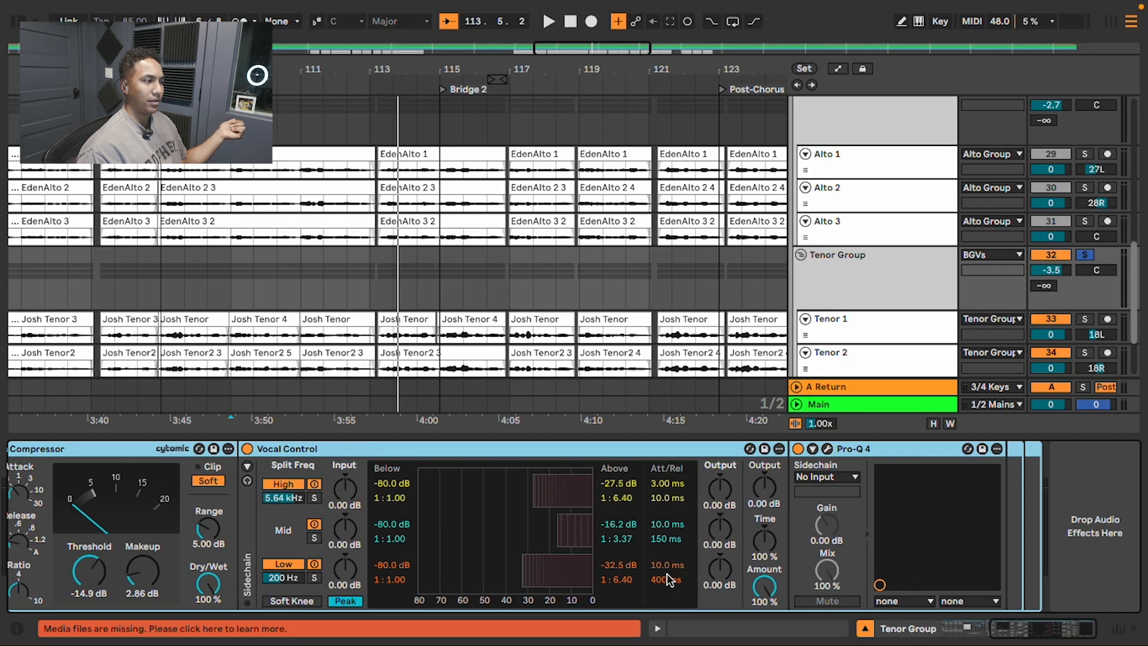
click(207, 278)
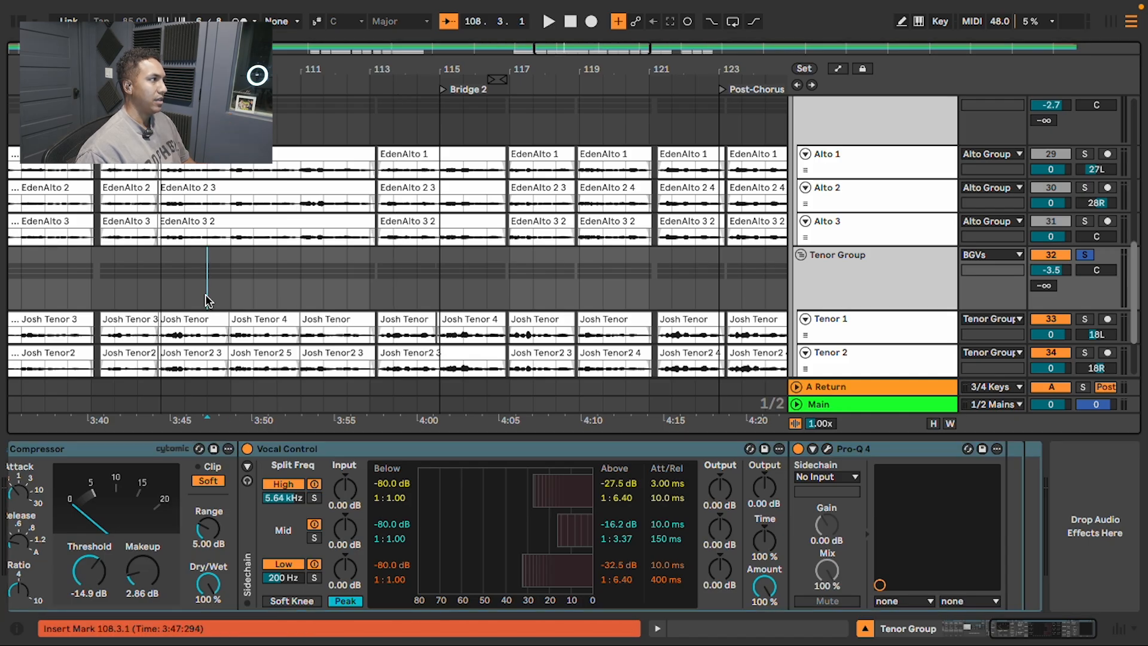
click(160, 280)
key(space)
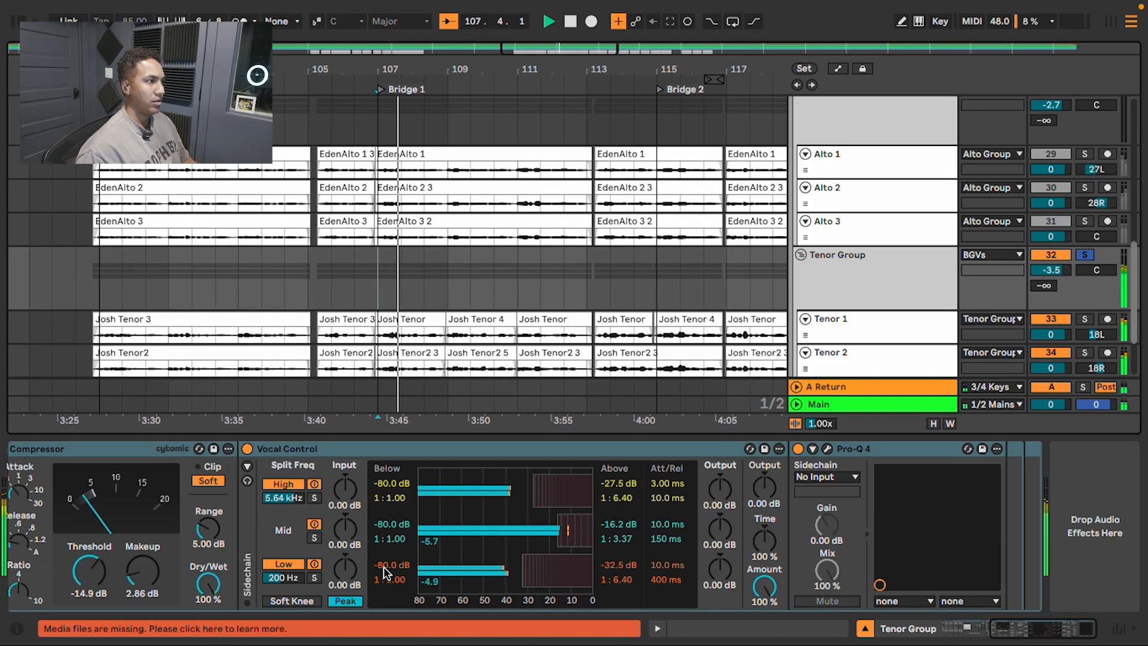
drag(433, 587, 428, 579)
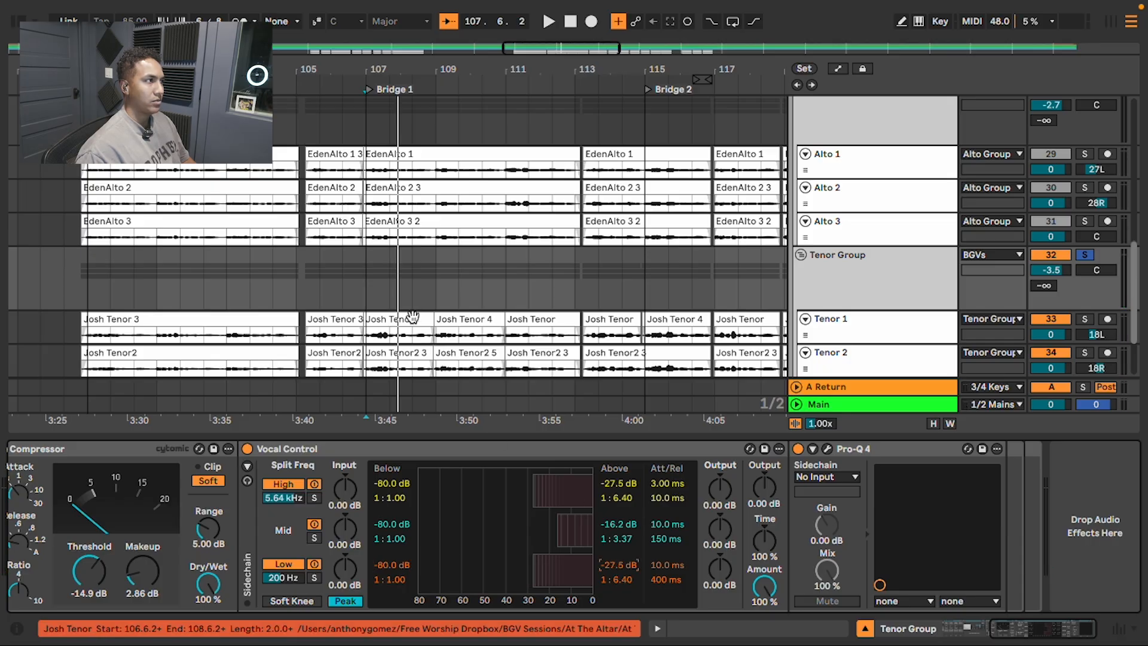
Resume playback and set the Mid band's Above threshold in the Tenor Group's Vocal Control to -15.0 dB.
key(space)
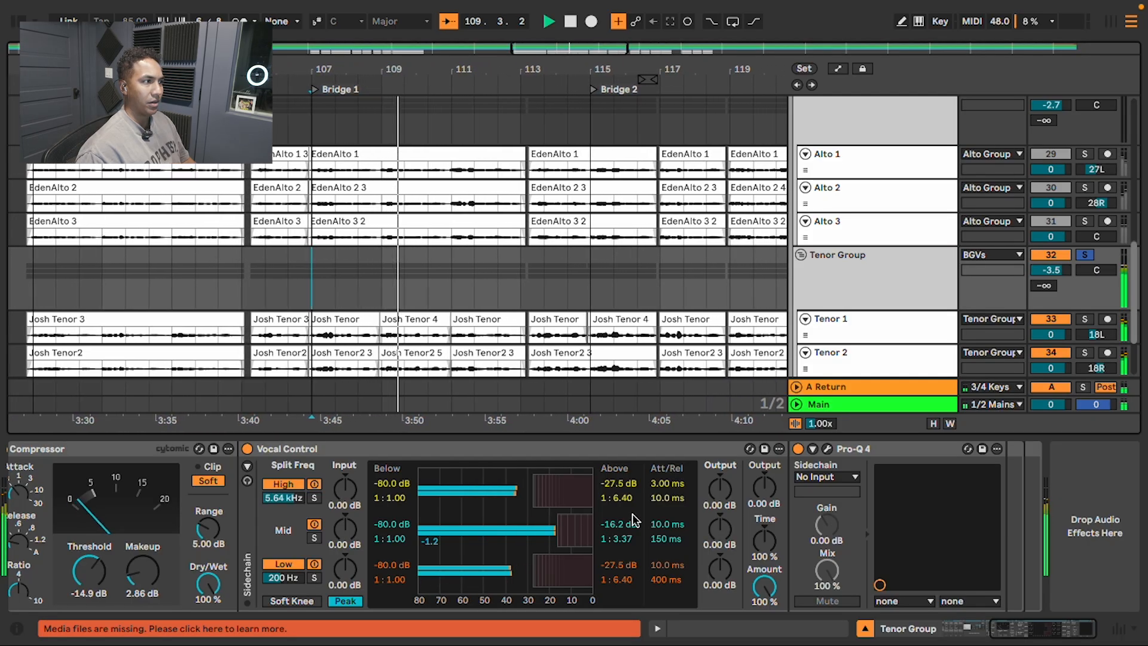
drag(575, 530, 578, 530)
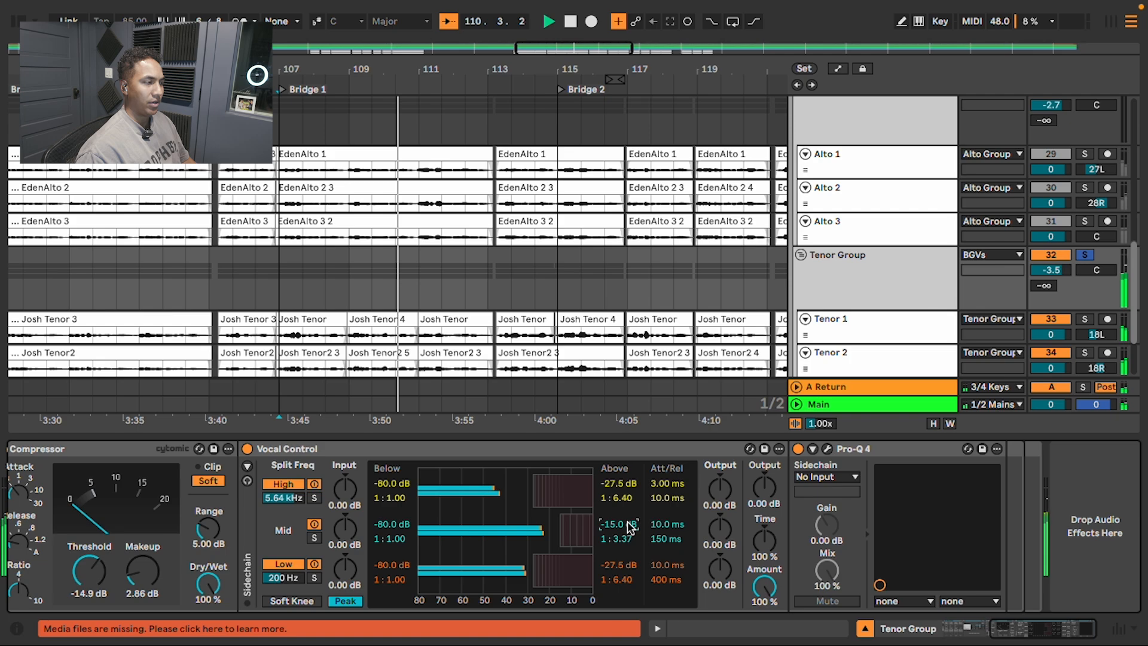
scroll(278, 509, left, 4)
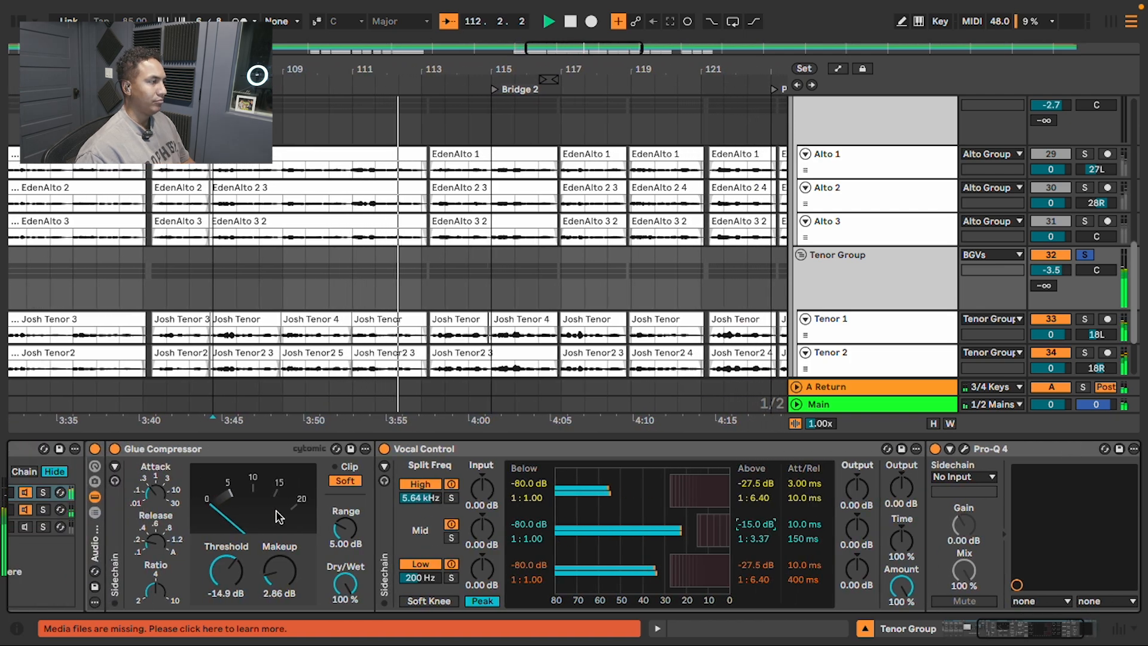
key(space)
Place the insert marker at 107.1.1 on the Tenor Group and hide the device view.
click(206, 304)
scroll(205, 303, left, 3)
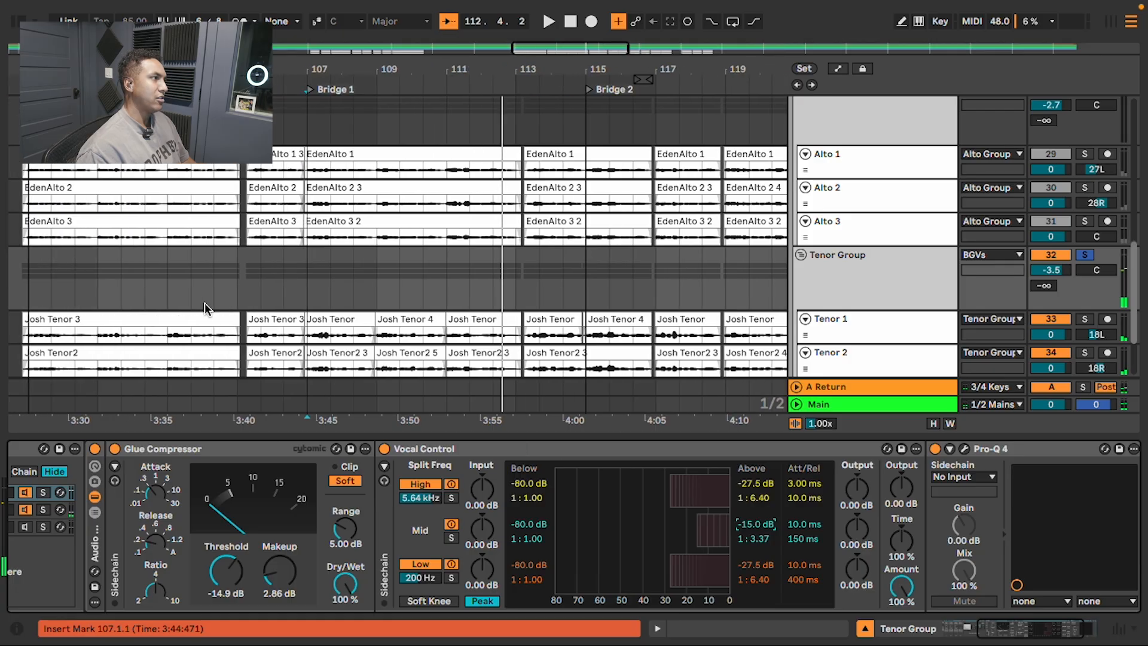
click(285, 289)
click(861, 629)
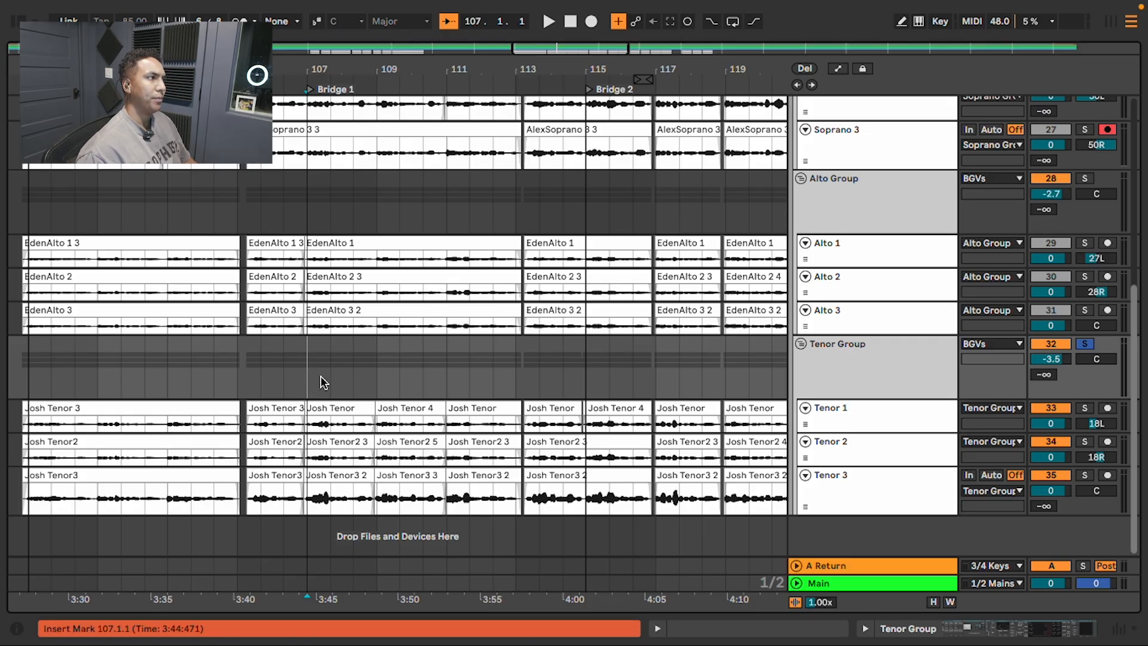
Solo the whole BGVs group in place of the Tenor Group.
scroll(324, 374, left, 3)
click(398, 379)
scroll(418, 380, up, 10)
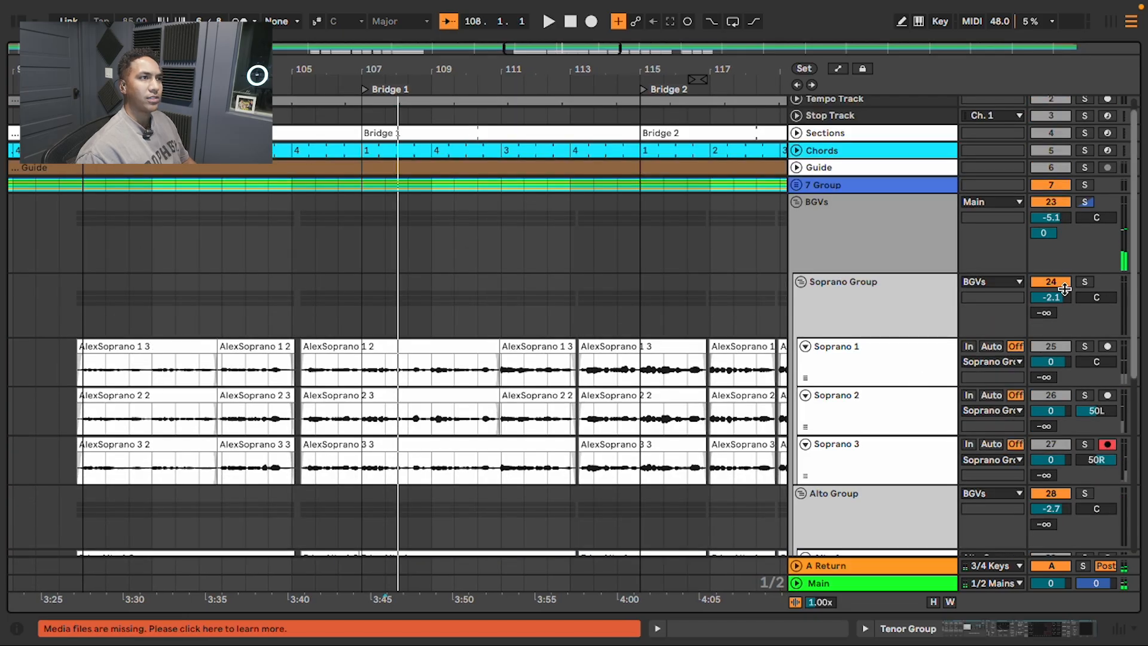
click(1085, 201)
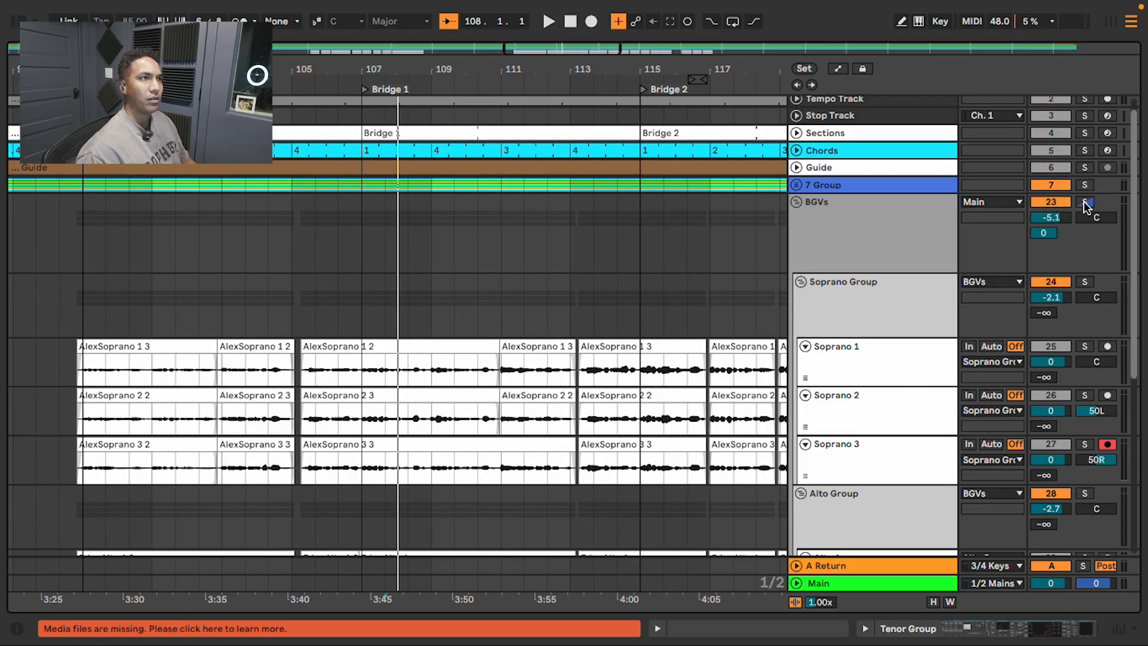
Play all background vocals from 106.3.1 with the group racks active.
click(335, 309)
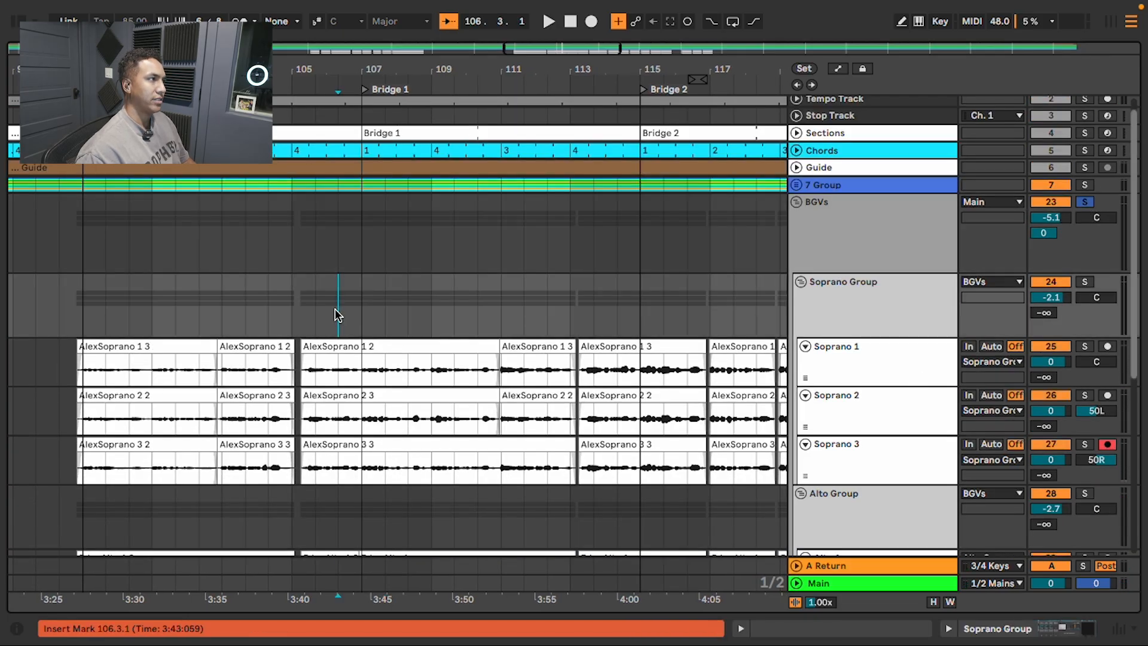
key(space)
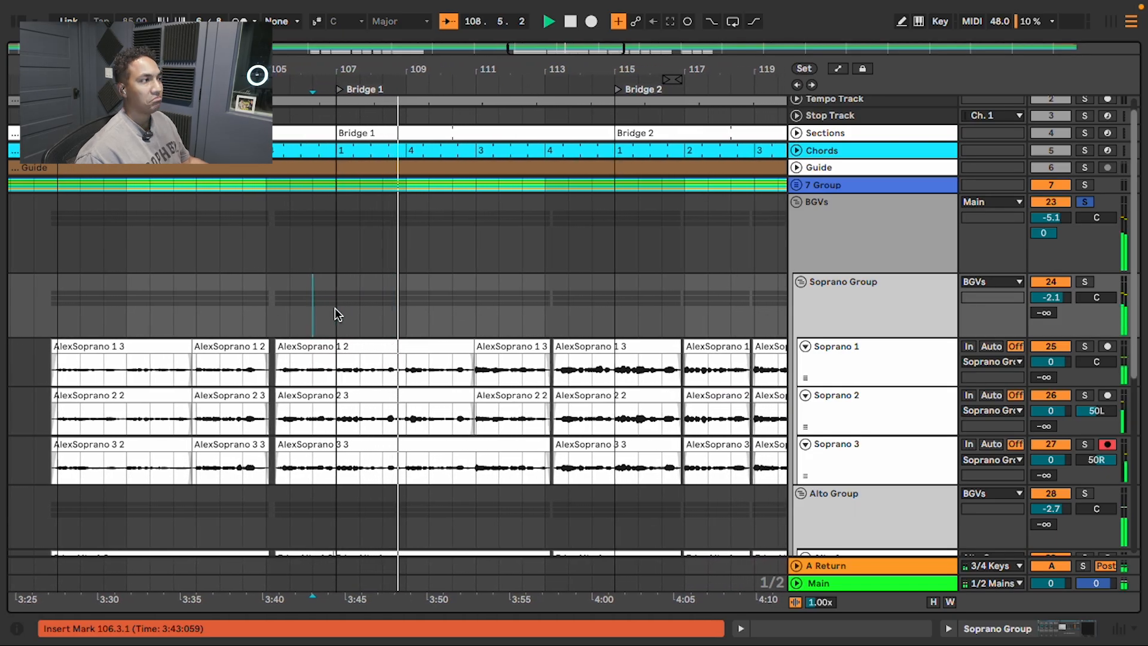
scroll(500, 434, down, 5)
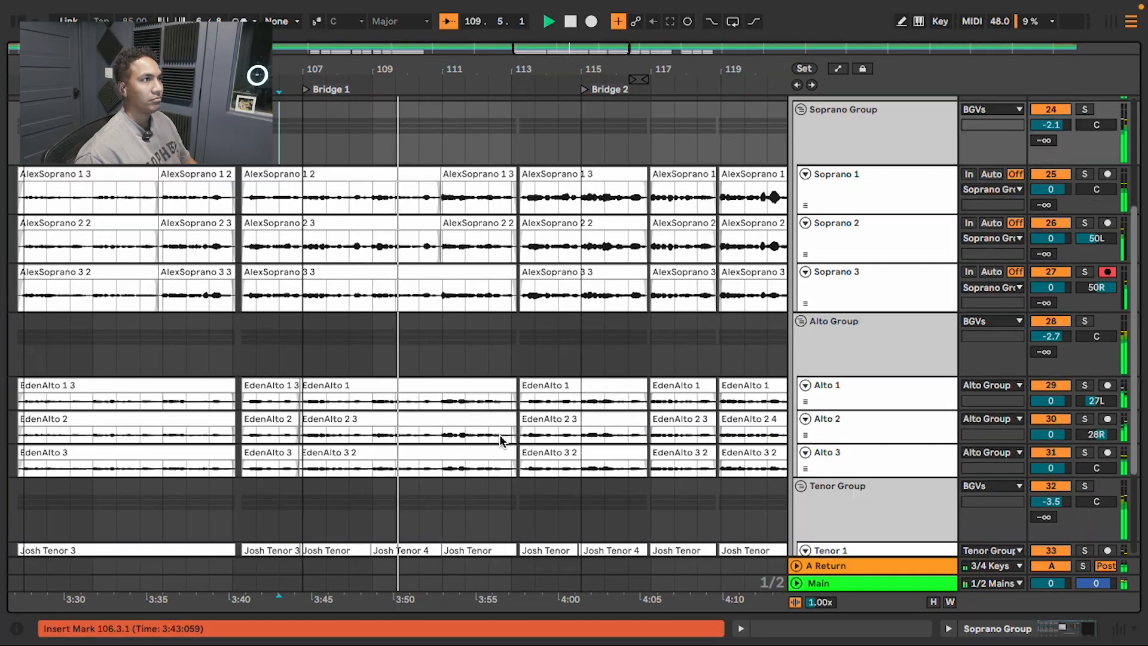
Switch off the Audio Effect Racks on the Soprano, Alto and Tenor Groups.
click(880, 117)
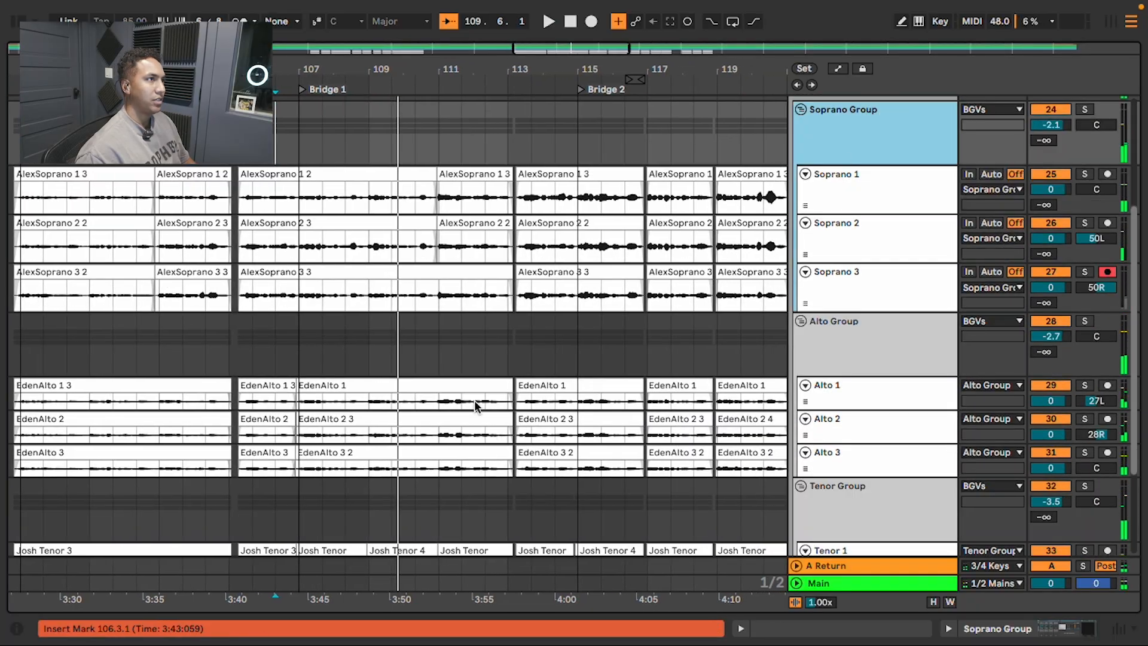
double_click(876, 160)
click(18, 448)
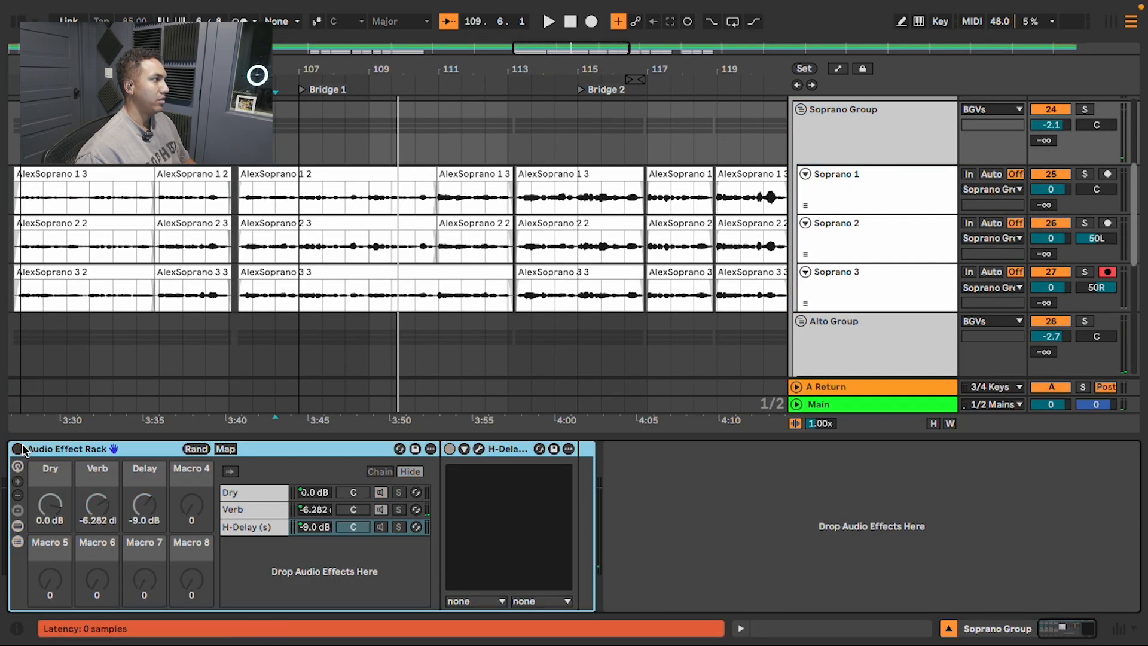
click(835, 350)
click(17, 448)
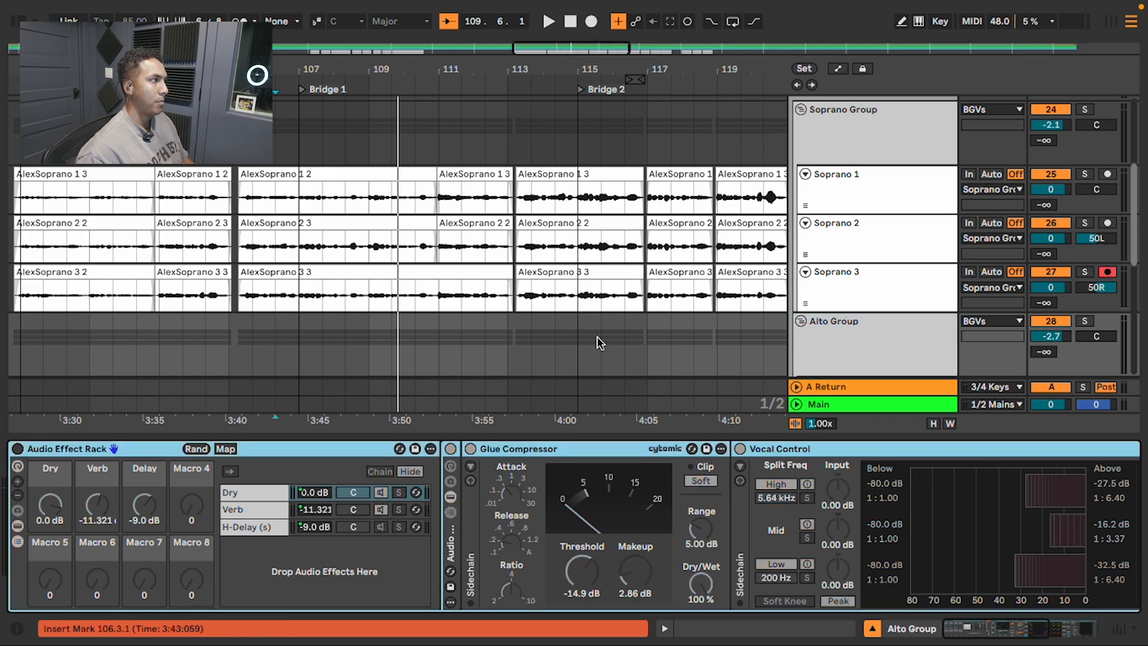
scroll(813, 359, down, 3)
click(813, 362)
click(17, 448)
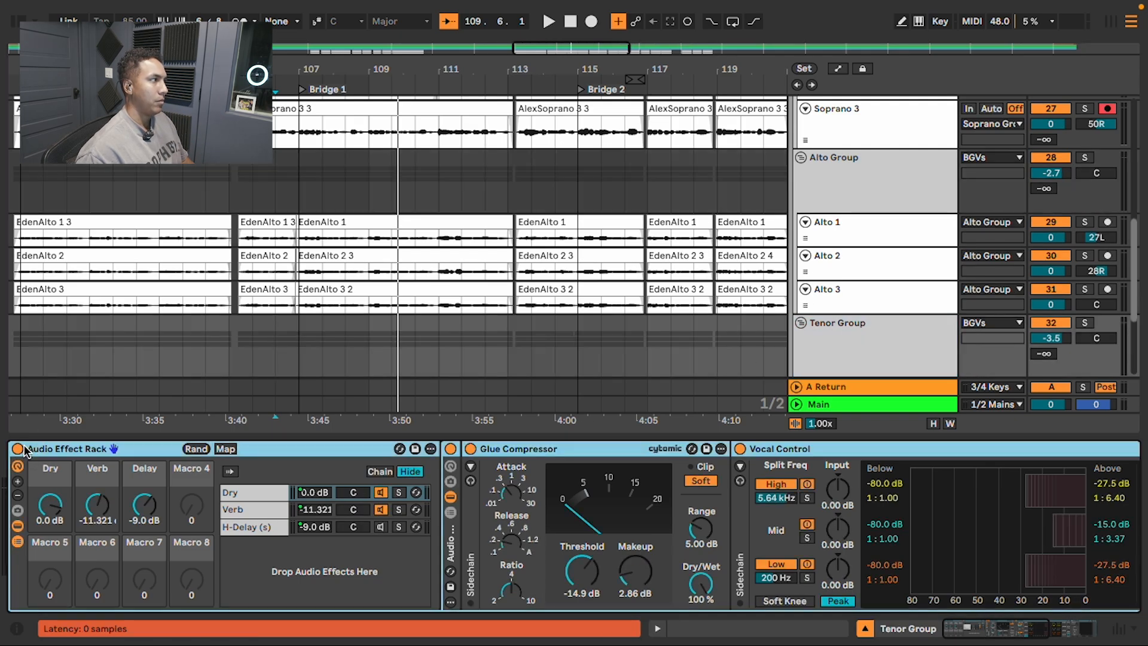
Play the background vocals from 106.3.1 with all three group racks bypassed.
scroll(178, 327, up, 3)
click(183, 275)
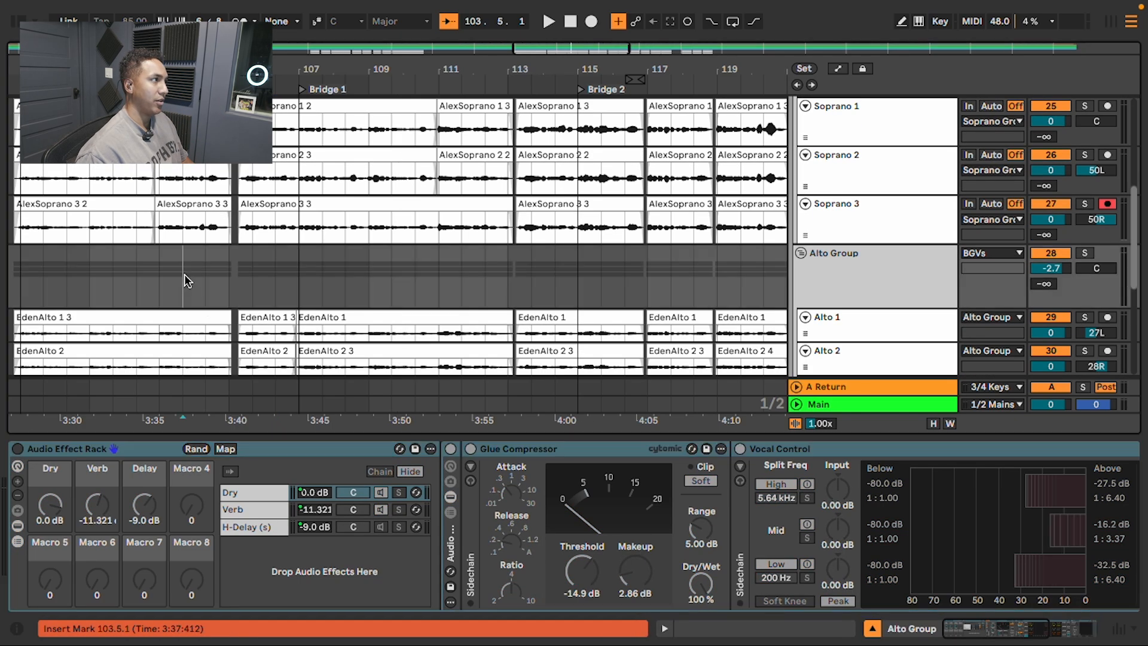
click(272, 279)
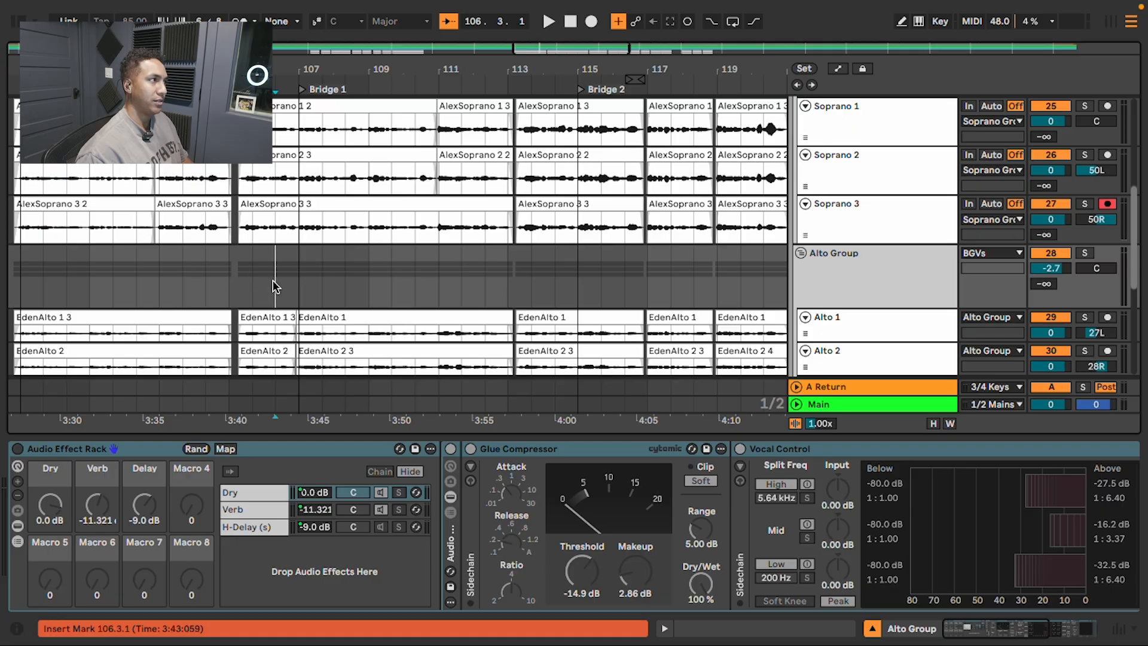
key(space)
scroll(927, 272, up, 5)
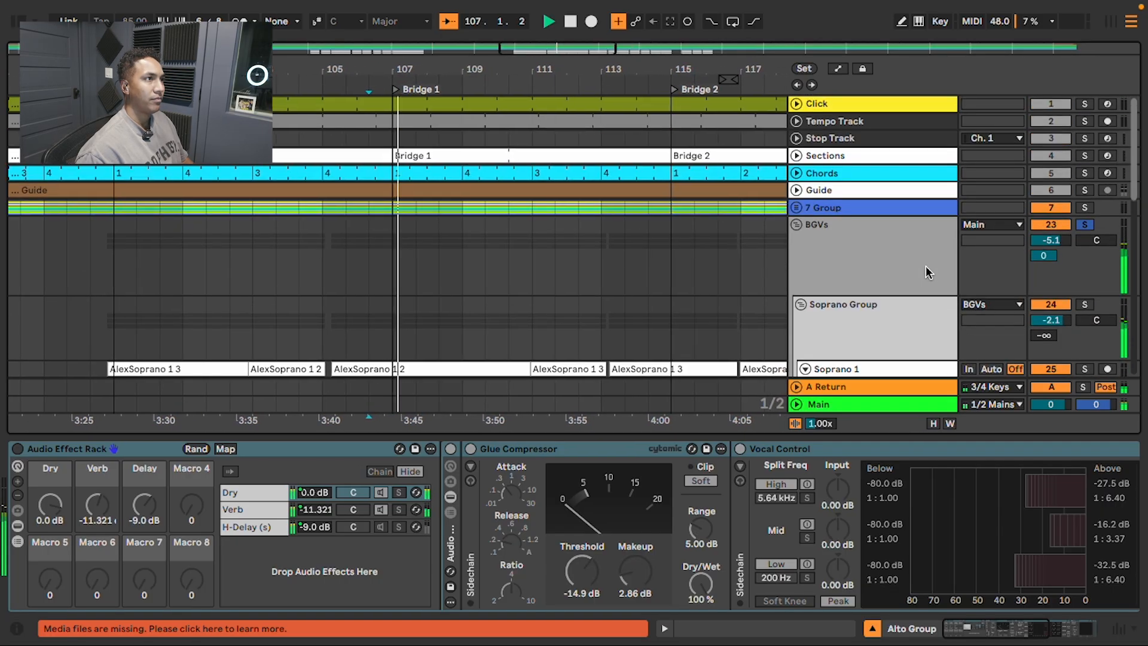
scroll(926, 272, down, 1)
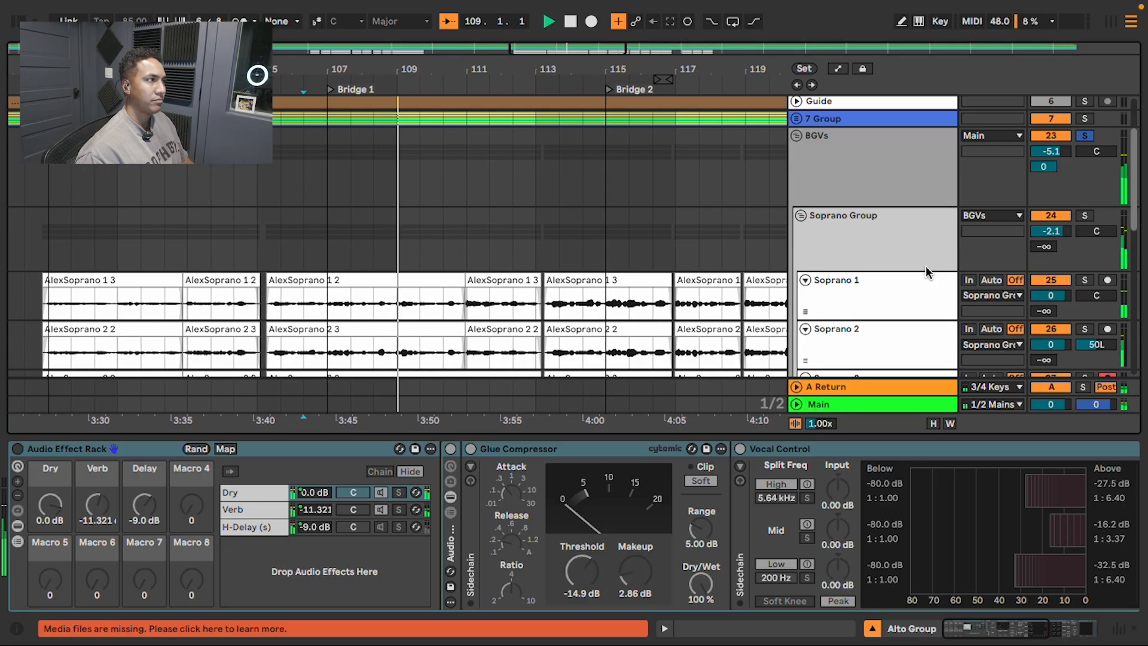
Switch the Audio Effect Racks on the Soprano, Alto and Tenor Groups back on.
click(926, 265)
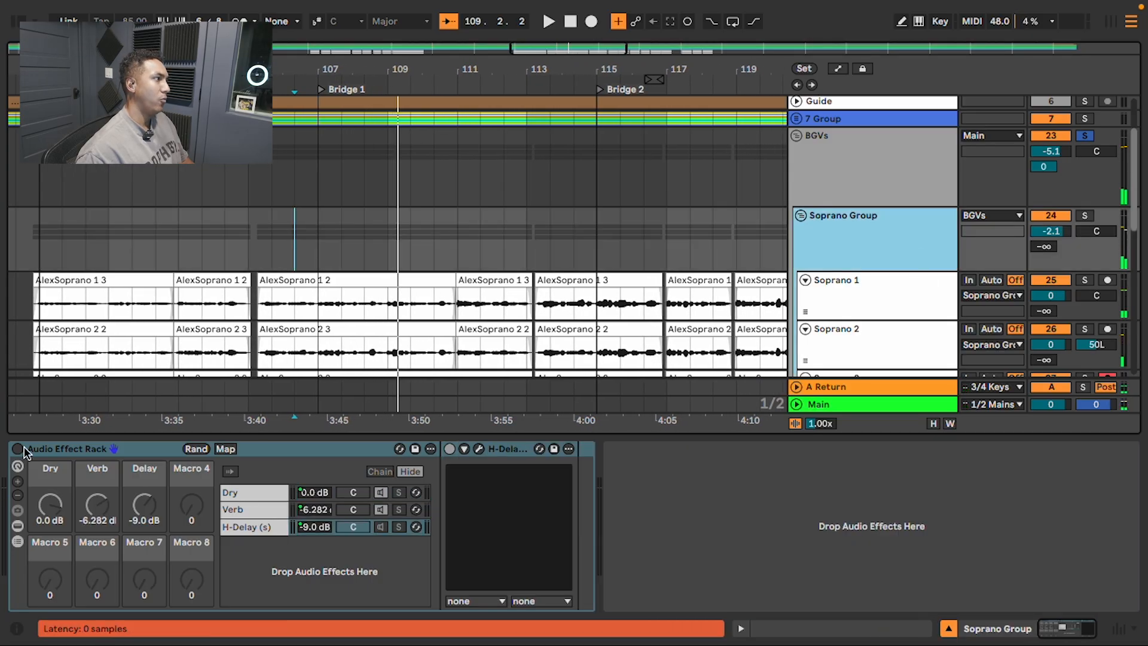
click(62, 441)
scroll(820, 278, down, 2)
click(856, 371)
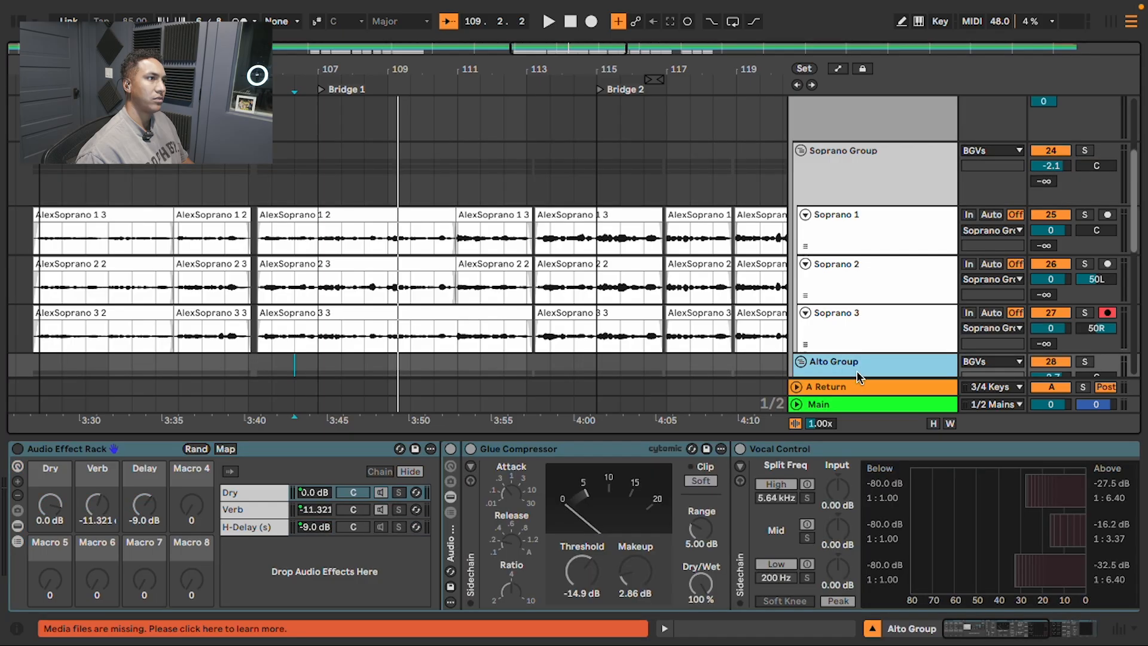
click(23, 458)
scroll(908, 306, down, 5)
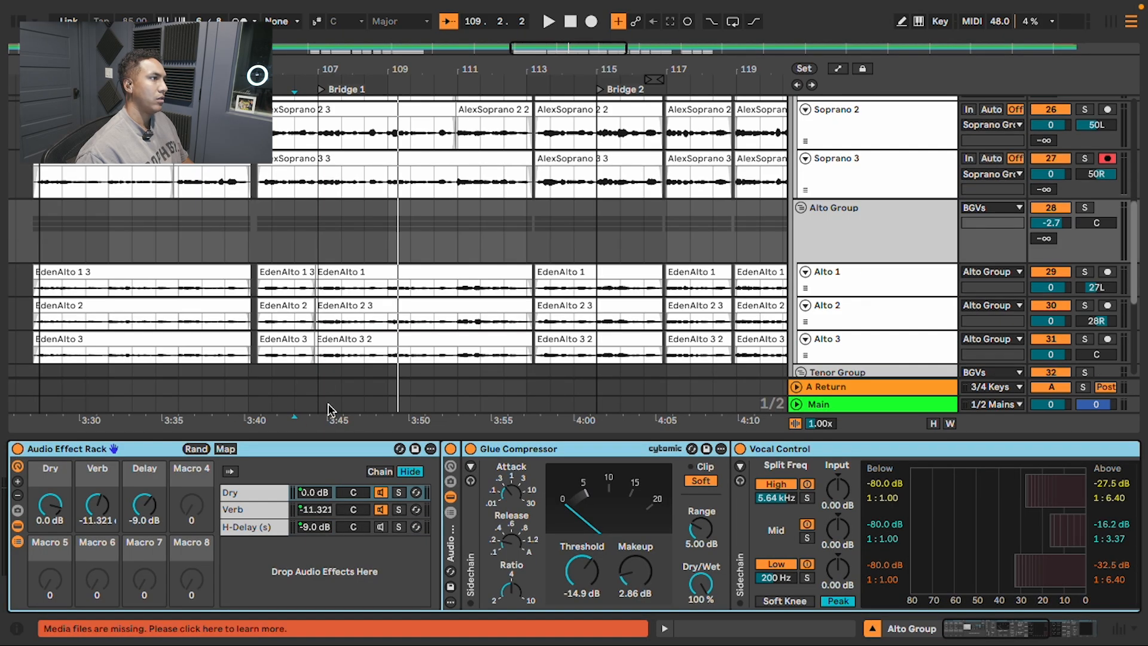
click(863, 202)
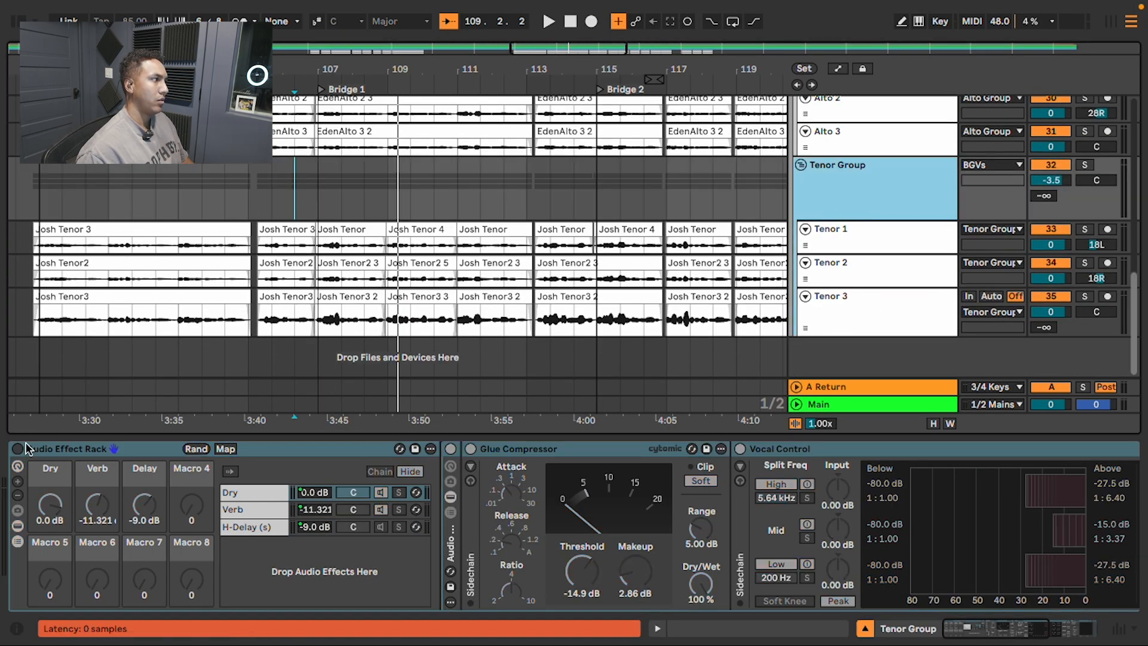
Play the background vocals from 106.3.1 with the racks active and lower the Tenor Group's Verb macro to -13.84 dB.
key(space)
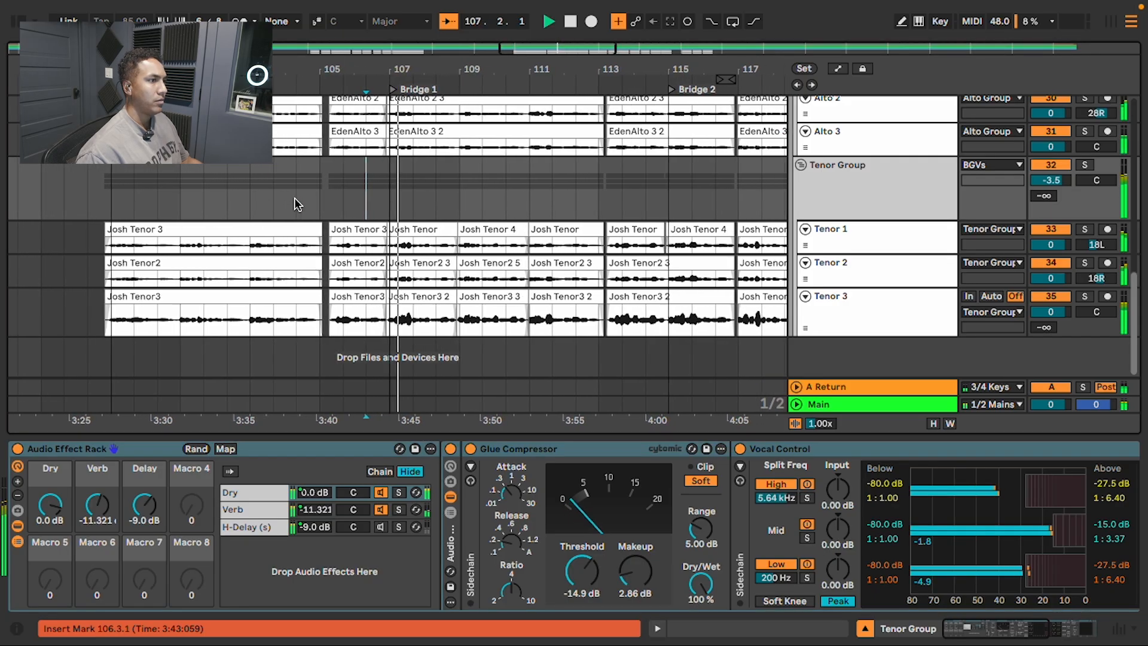
scroll(482, 264, up, 3)
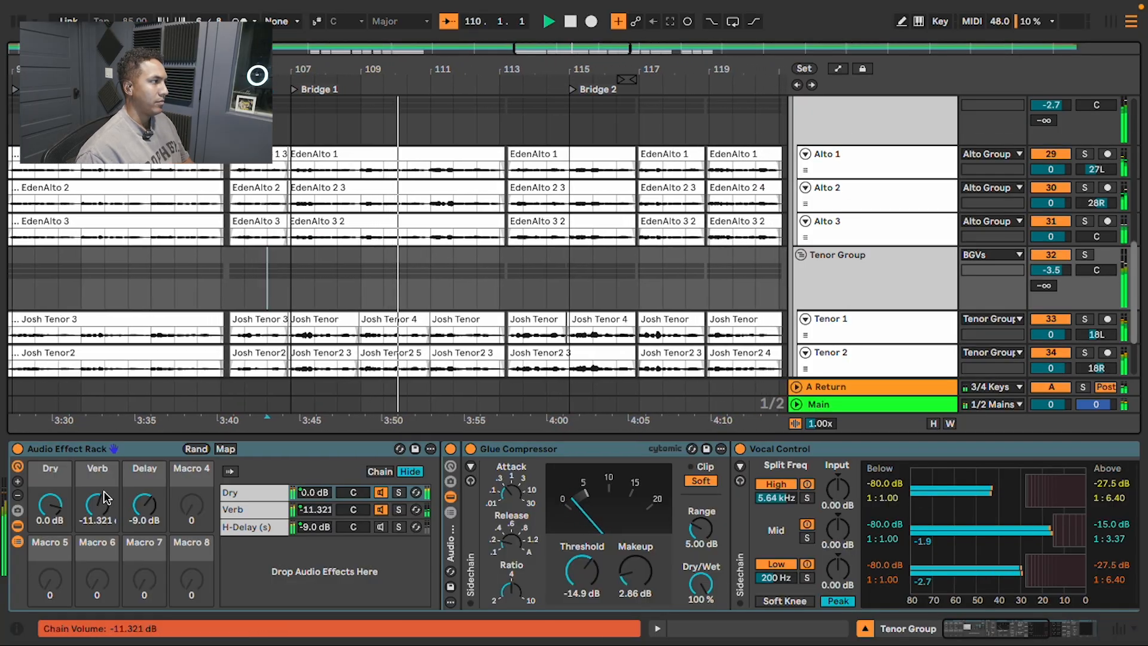
drag(98, 504, 97, 515)
Lower the Verb macro on the Alto Group's rack to -13.212 dB.
scroll(448, 331, up, 3)
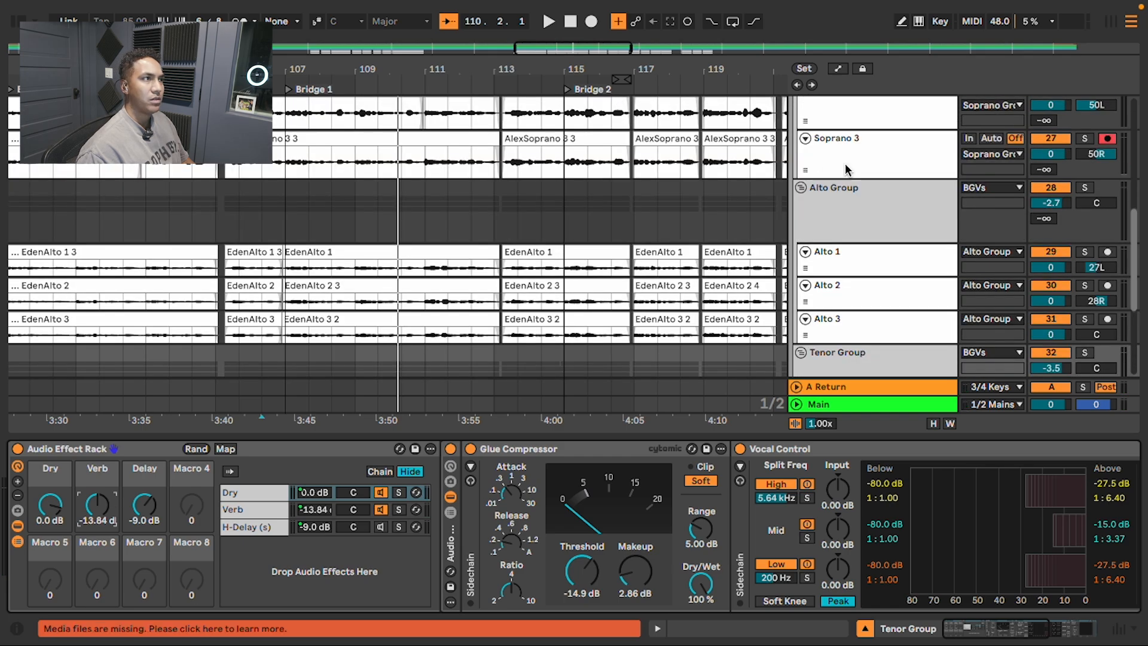
click(261, 209)
drag(97, 504, 97, 507)
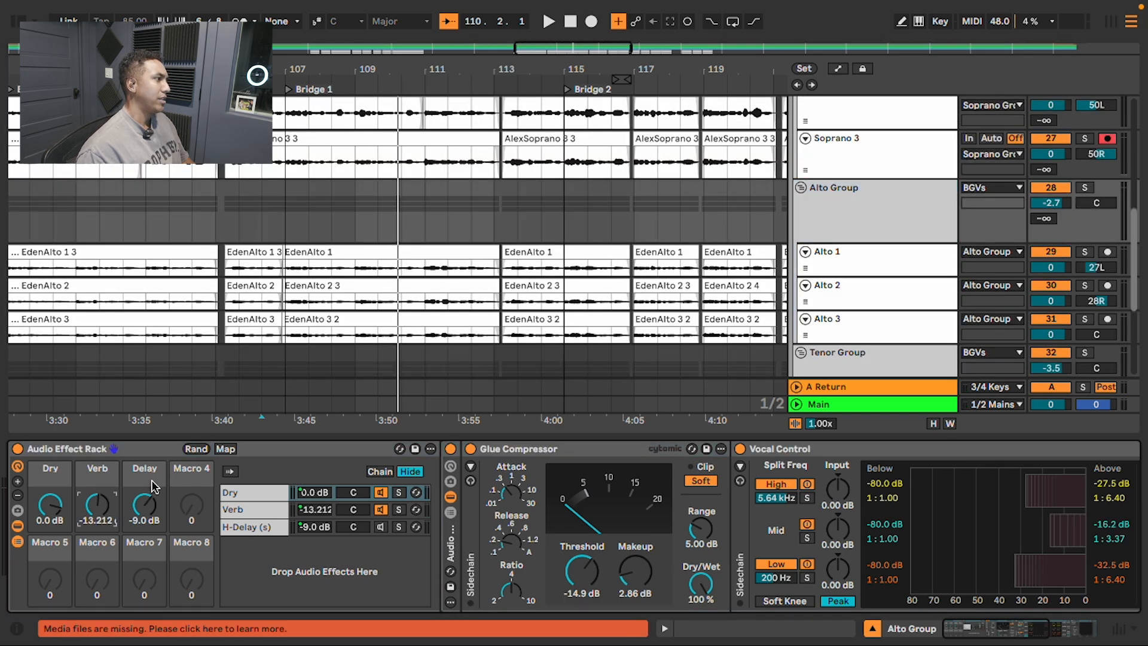
Play the background vocals within the full mix from 108.3.1 and raise the Alto Group's Verb macro to -12.58 dB.
click(335, 241)
key(space)
scroll(783, 230, up, 4)
scroll(783, 230, up, 3)
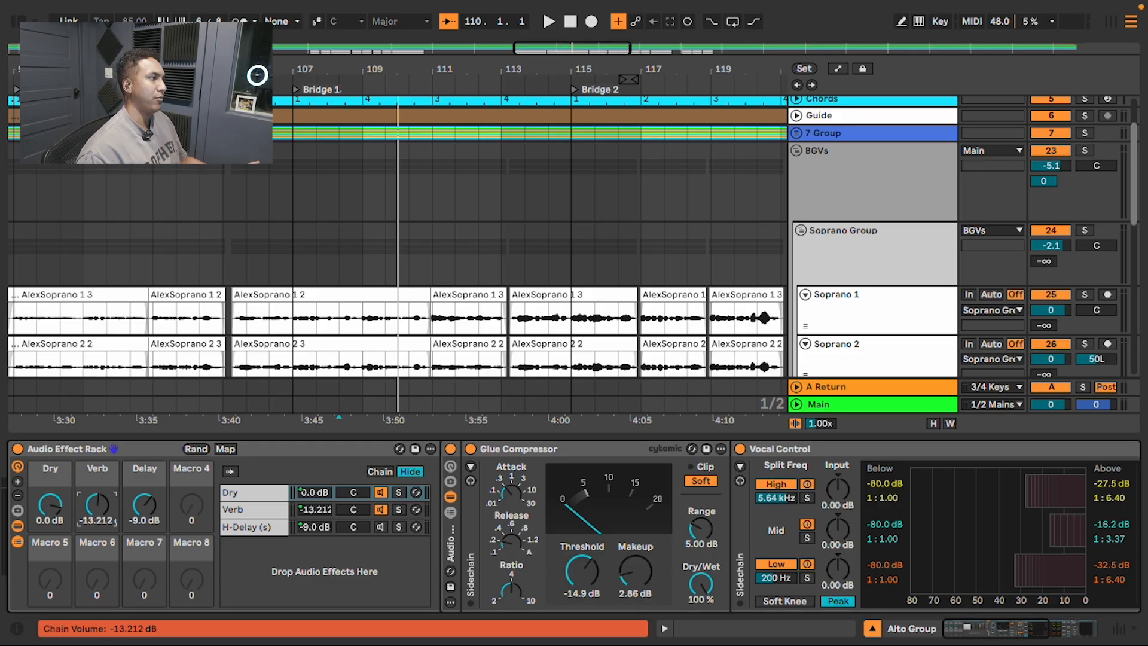
drag(103, 509, 103, 506)
Lower the Verb macro on the Soprano Group's rack to -7.856 dB.
scroll(243, 325, down, 5)
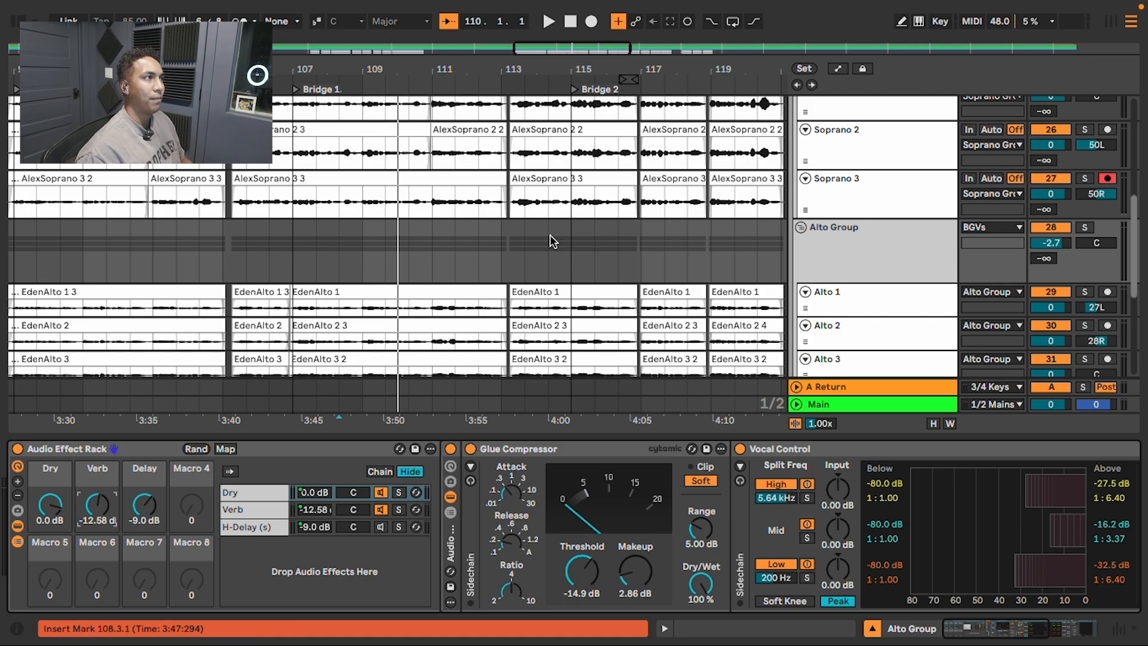
scroll(476, 240, up, 2)
scroll(475, 240, up, 3)
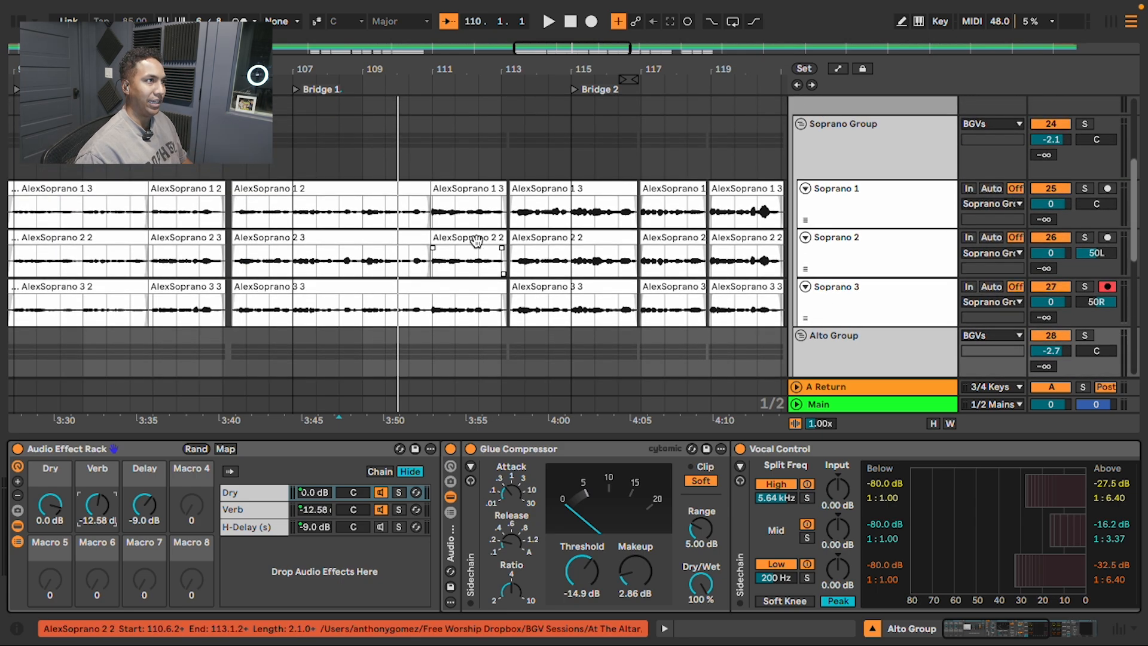
click(895, 129)
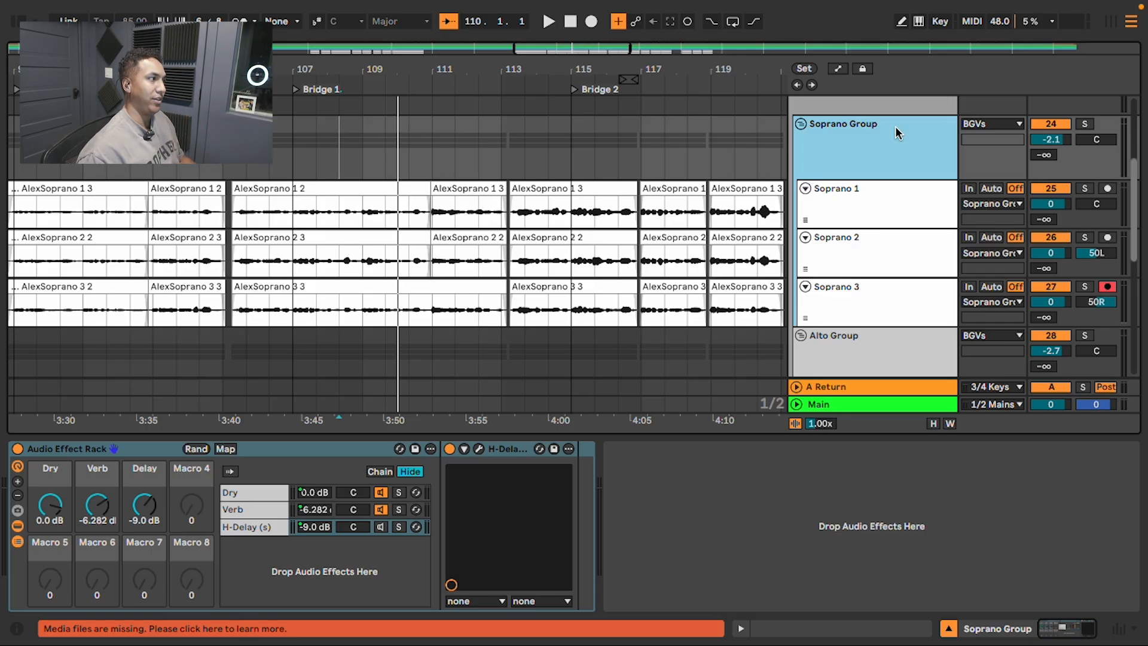
drag(97, 504, 97, 506)
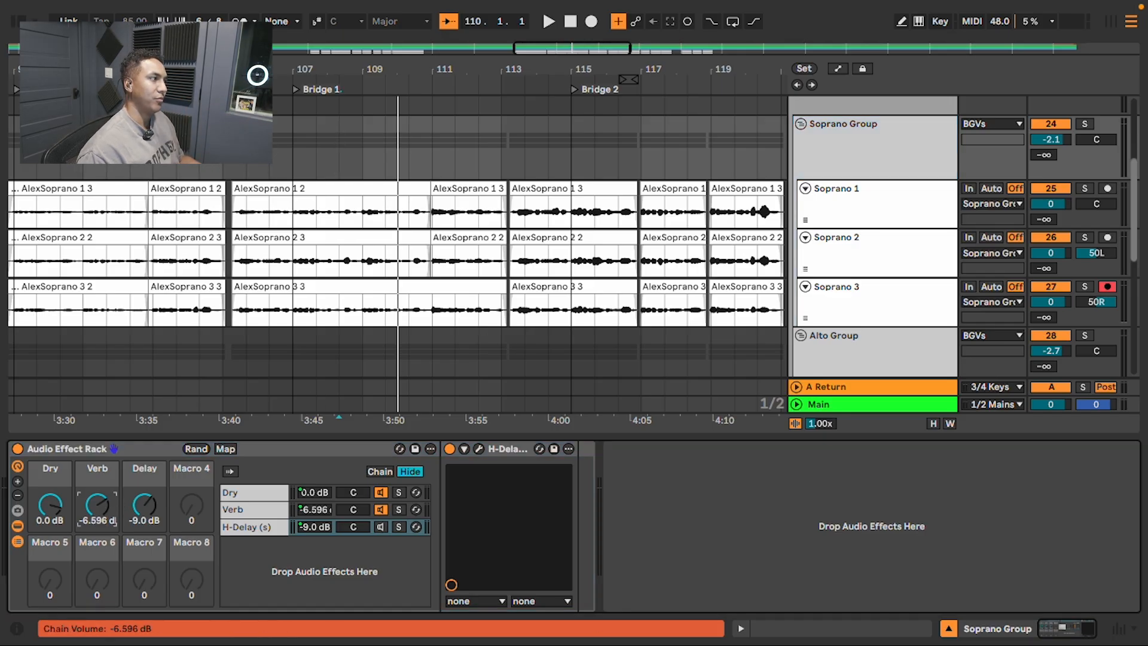
Play the full mix from 108.3.1 with the adjusted reverb levels and hide the device view to show more tracks.
scroll(756, 311, down, 3)
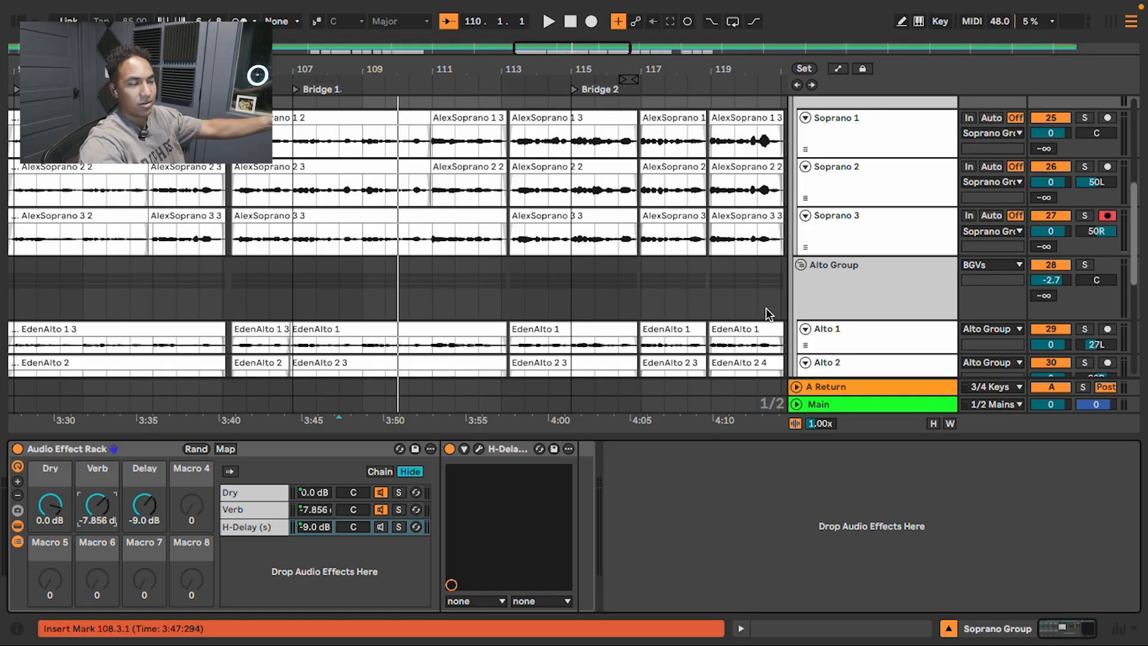
scroll(766, 307, down, 8)
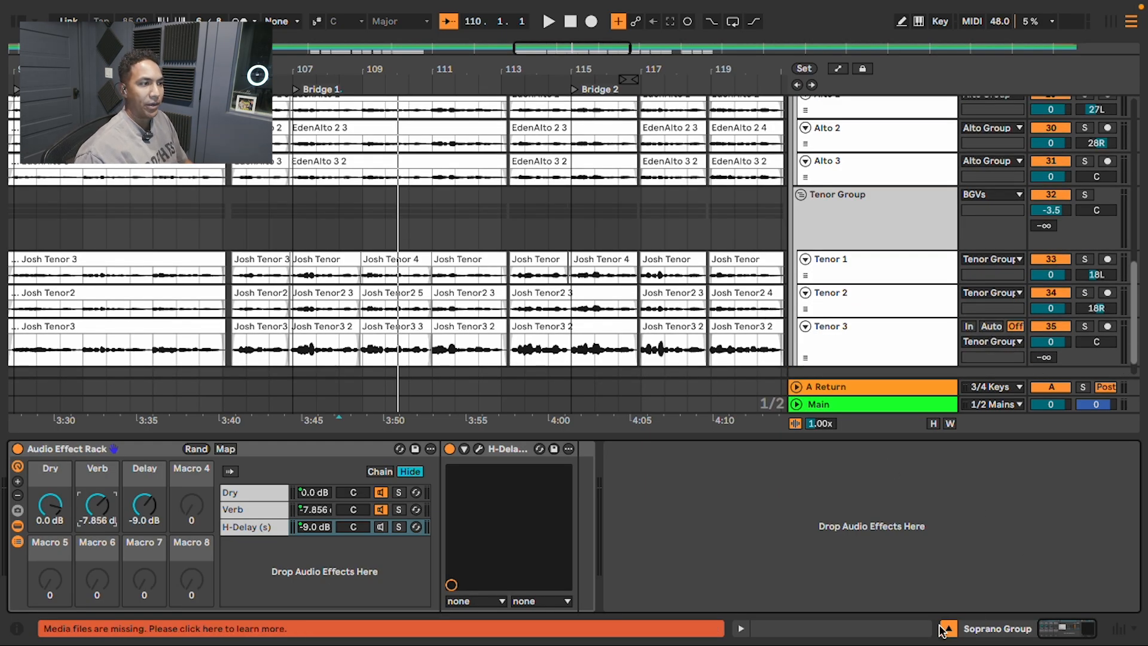
key(space)
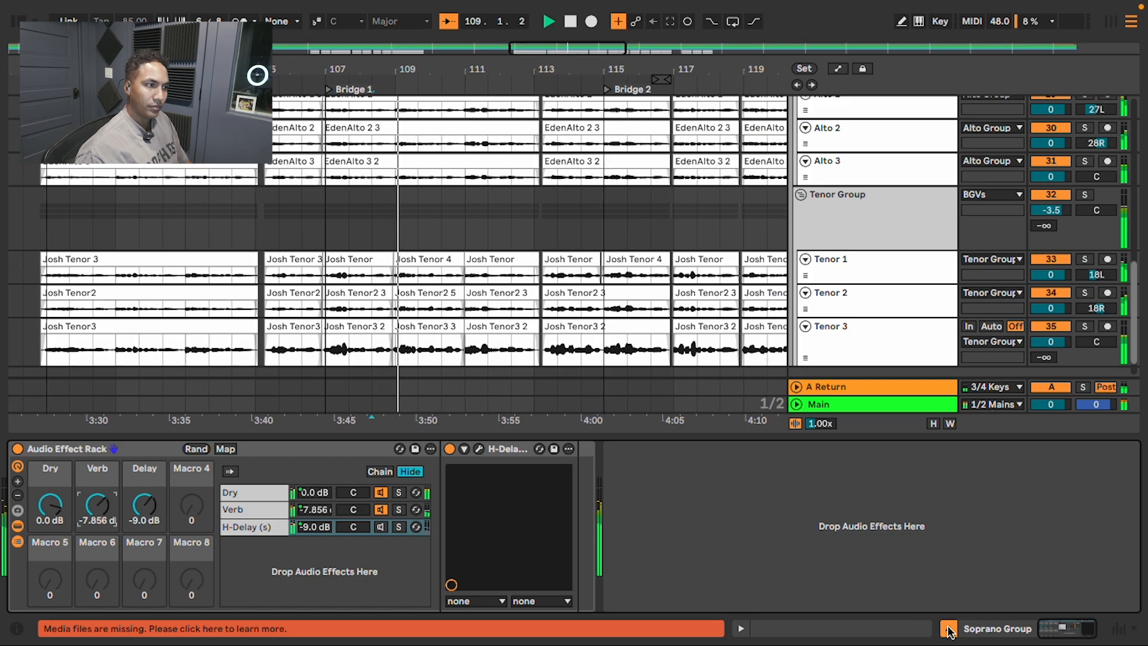
drag(722, 436, 723, 598)
scroll(820, 407, up, 10)
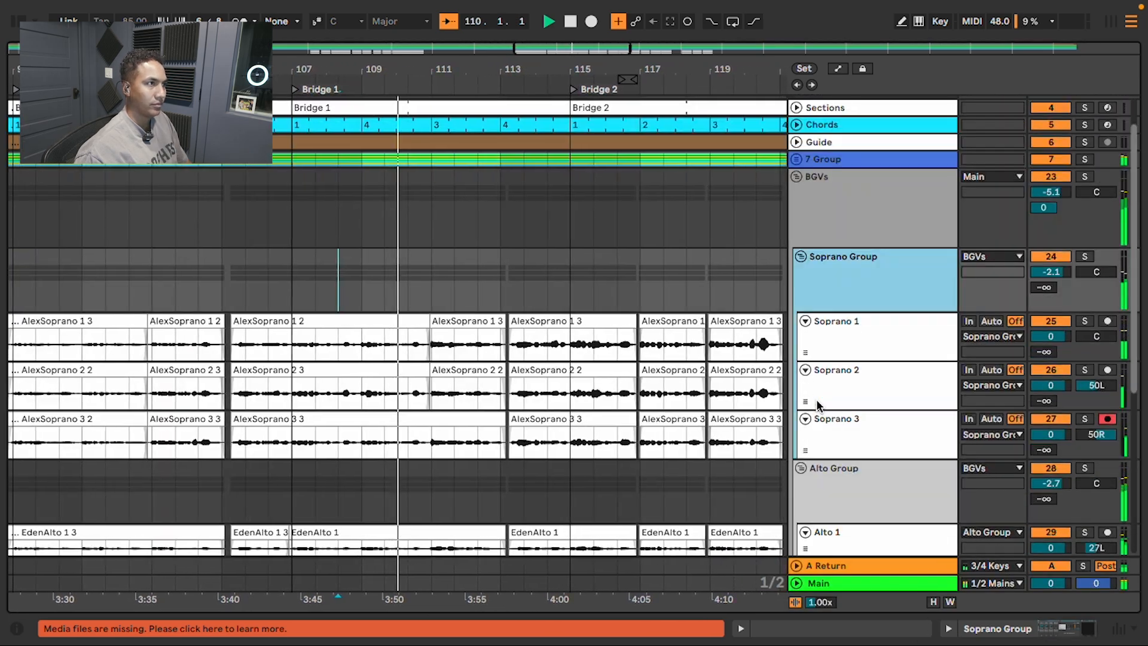
Reopen the device view and review the effect chains of the Soprano, Alto and Tenor Groups in turn.
click(881, 226)
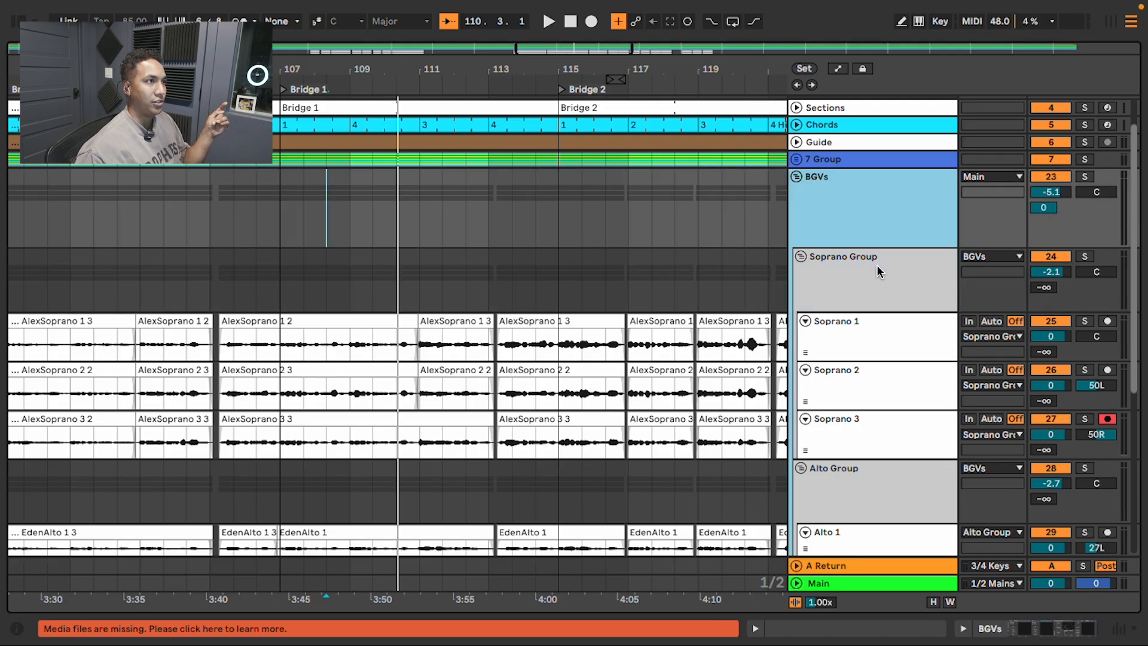
click(855, 270)
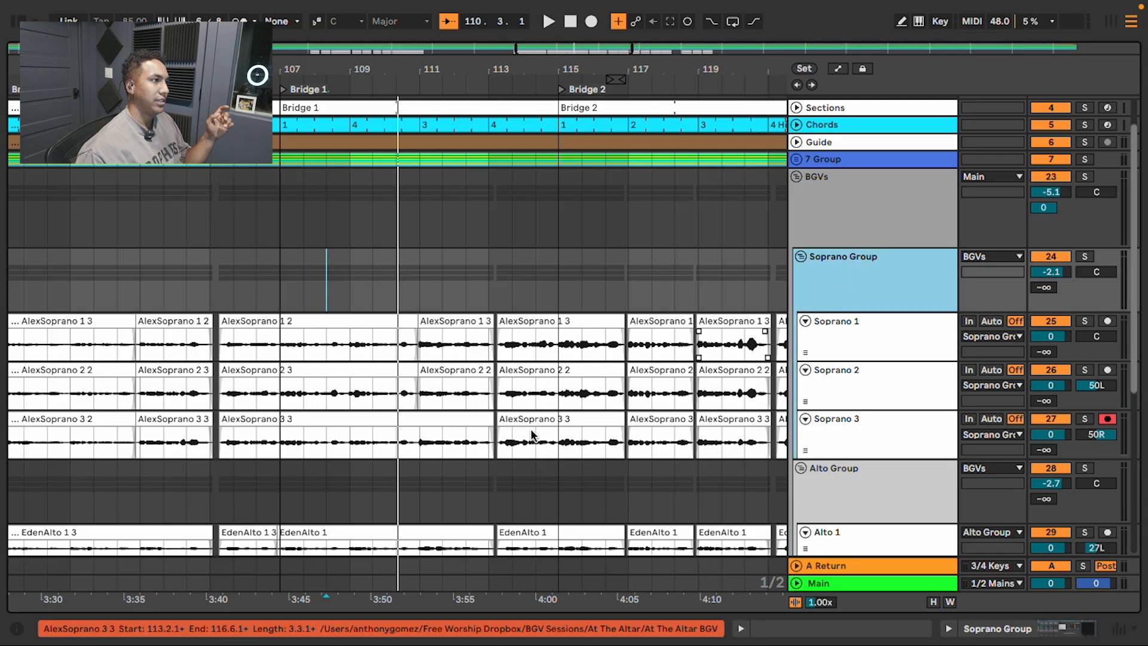
double_click(860, 288)
scroll(929, 397, down, 4)
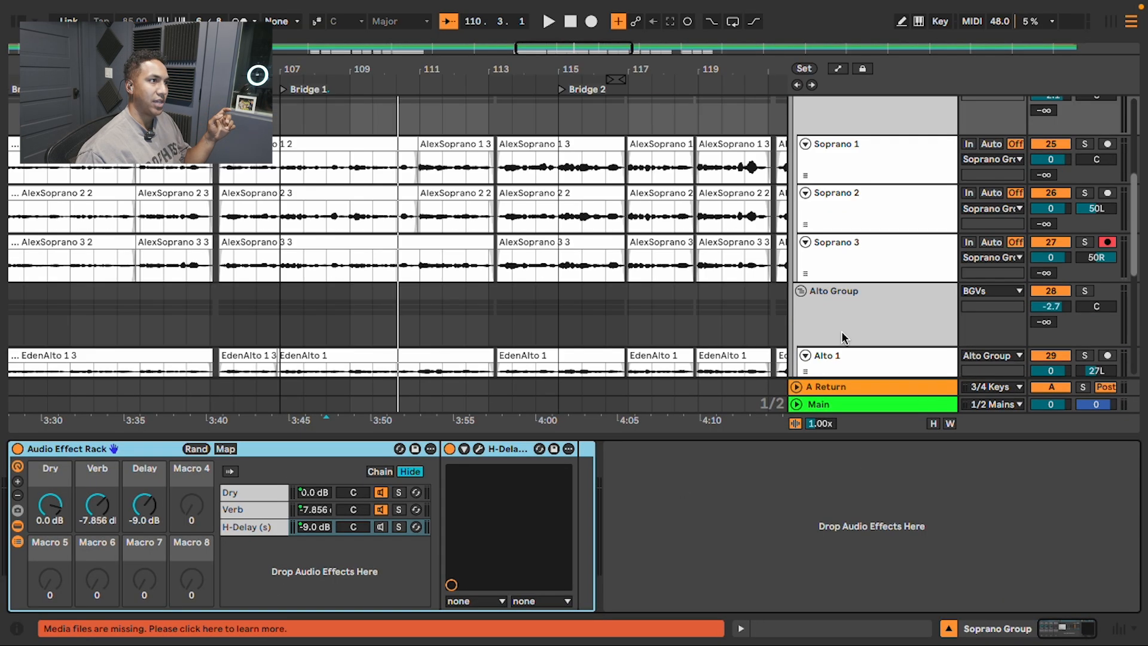
click(861, 329)
scroll(879, 257, down, 5)
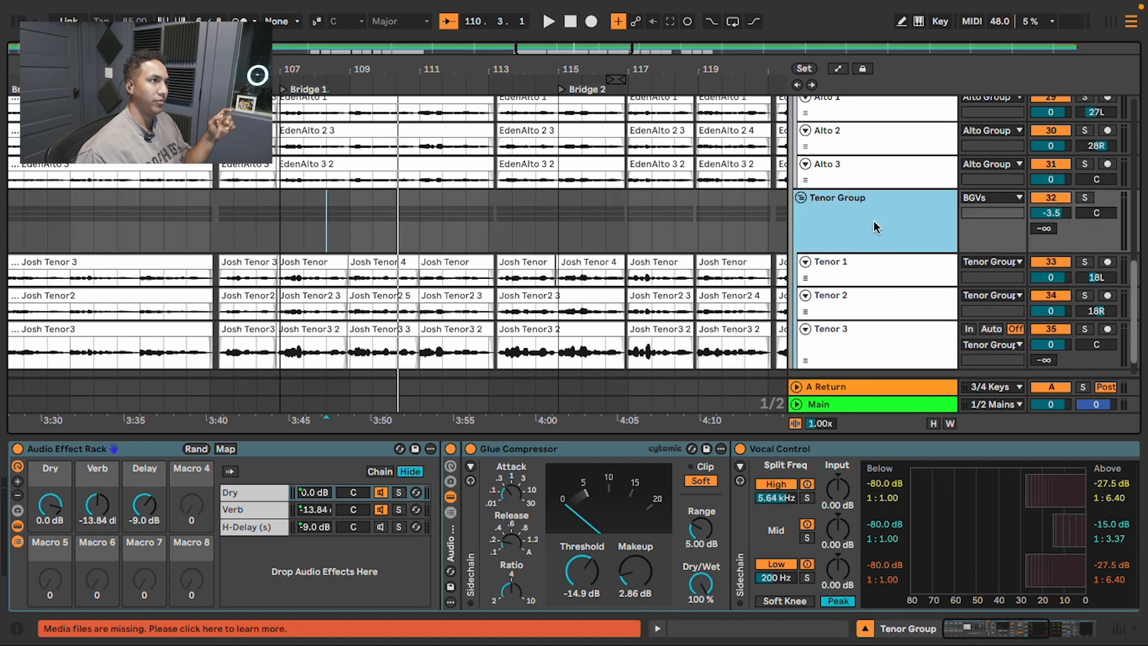
click(870, 249)
scroll(957, 227, up, 9)
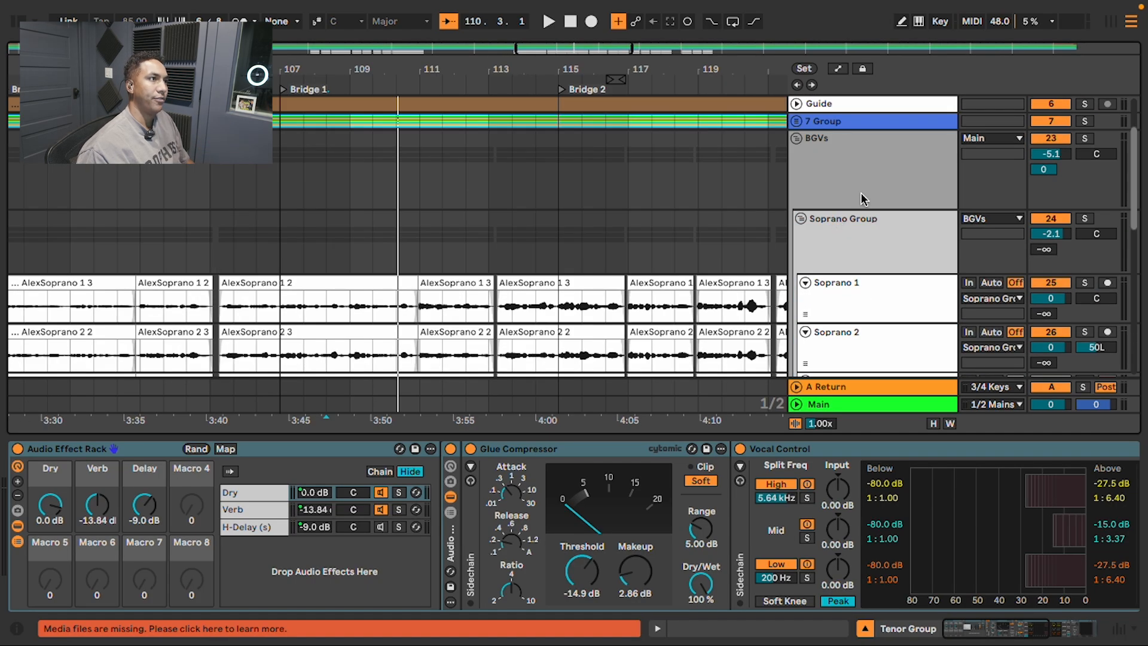
Place the insert mark at 106.3.1 and switch on the Audio Effect Rack of the BGVs group.
click(885, 157)
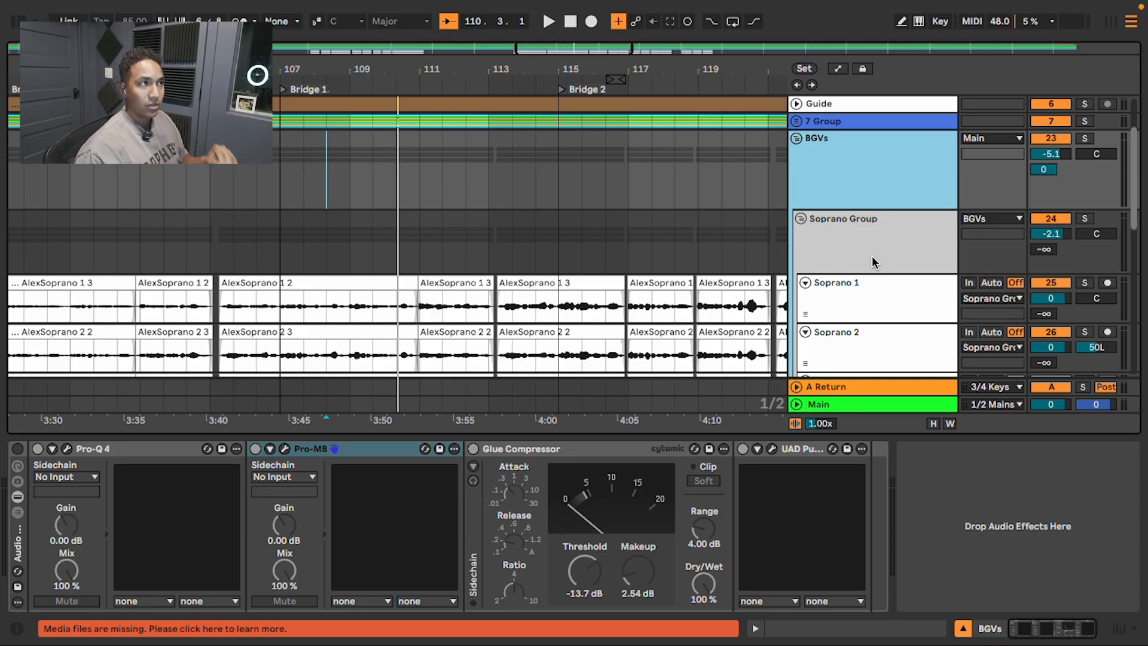
scroll(873, 262, up, 2)
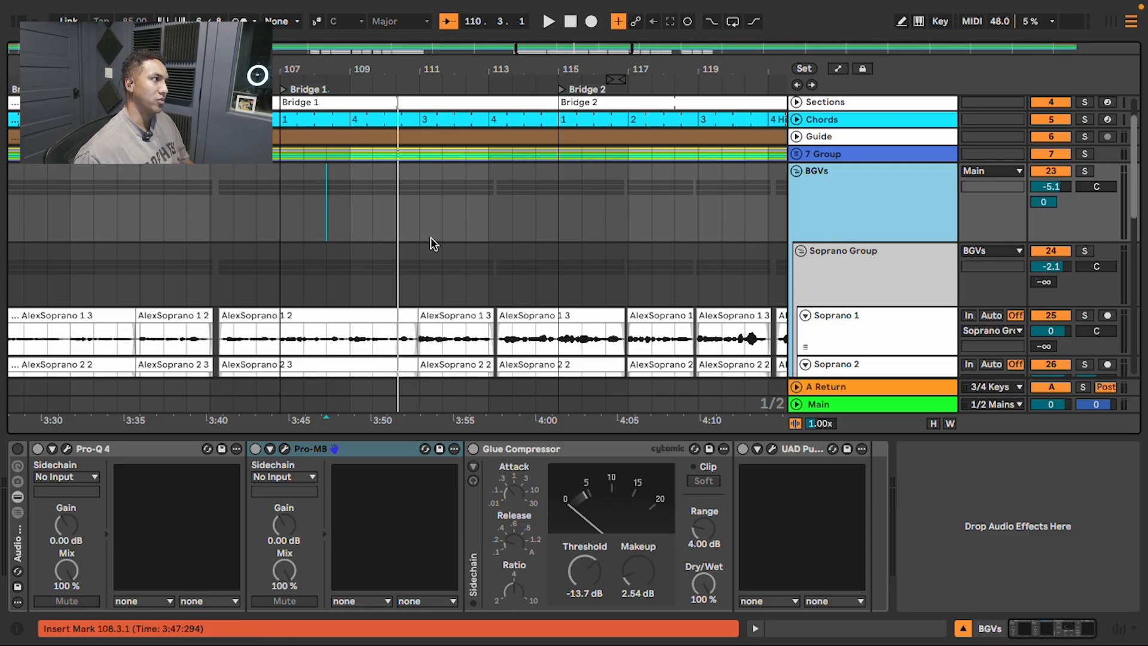
click(256, 273)
click(871, 208)
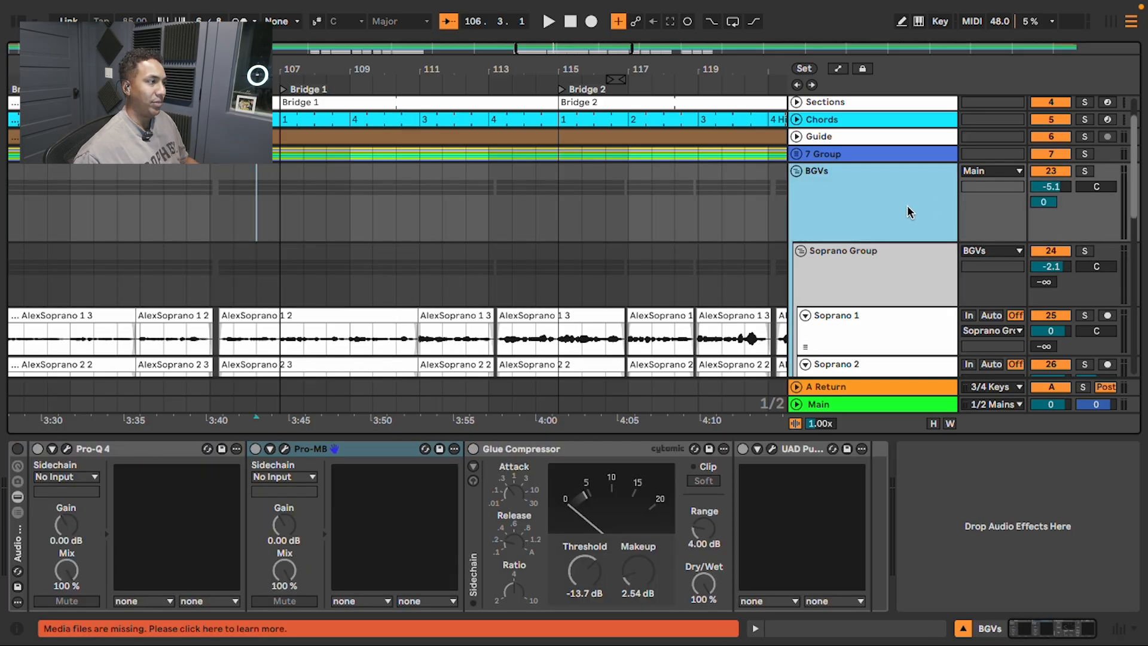
click(17, 449)
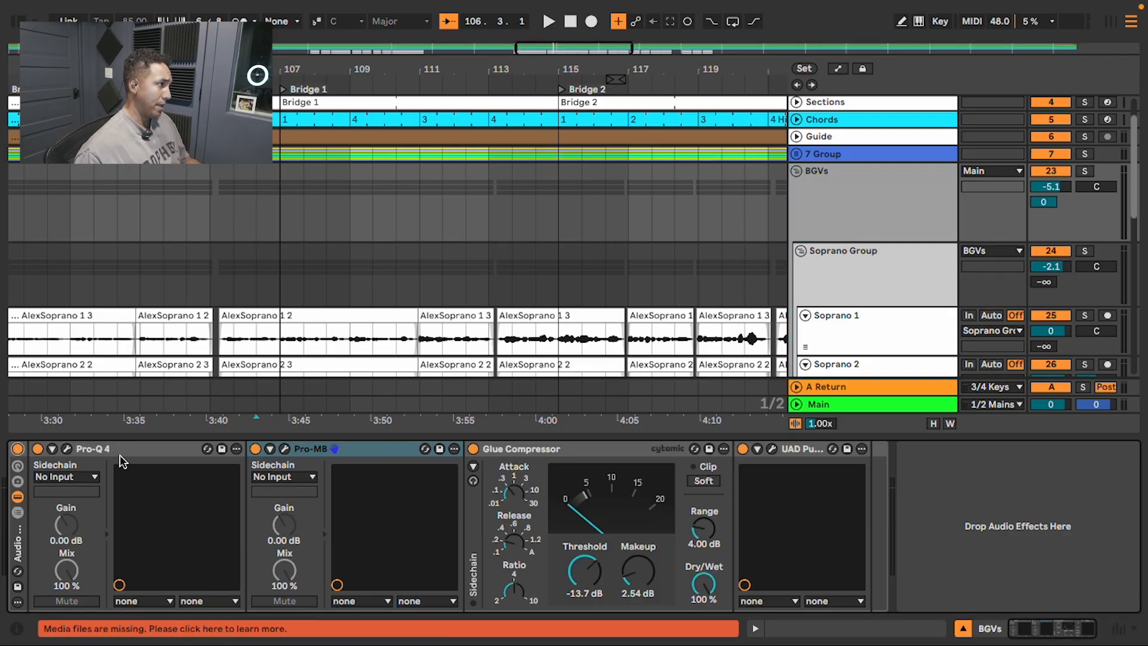
Examine the EQ curve in the Pro-Q 4 window of the BGVs group, and close the plug-in window.
click(140, 450)
click(840, 275)
click(837, 218)
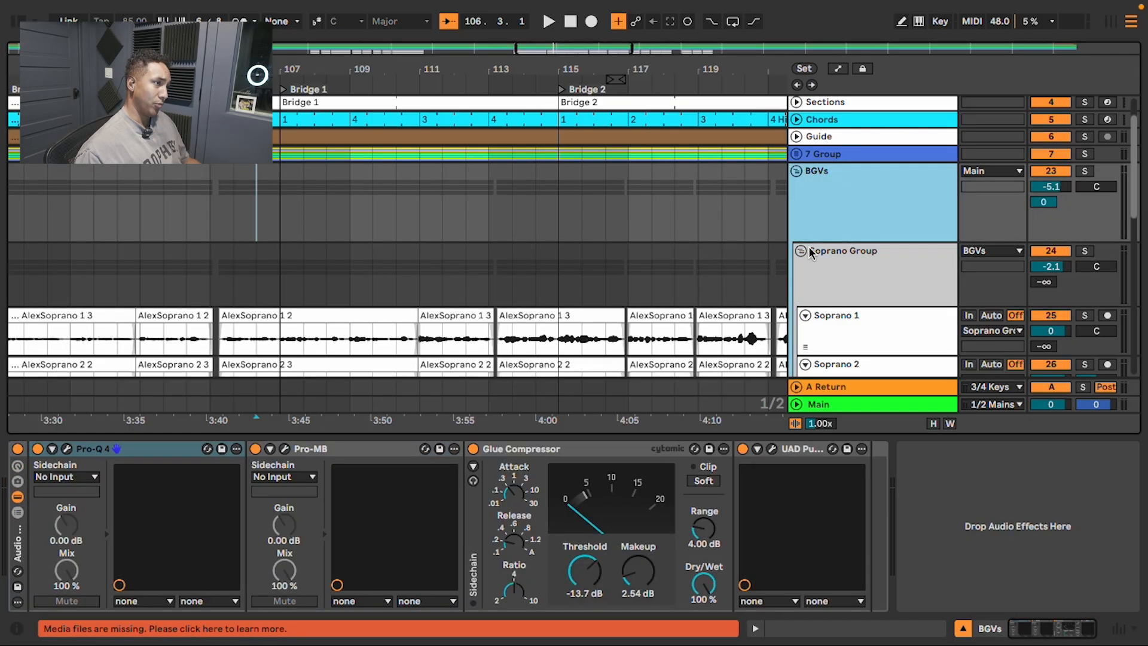
click(68, 458)
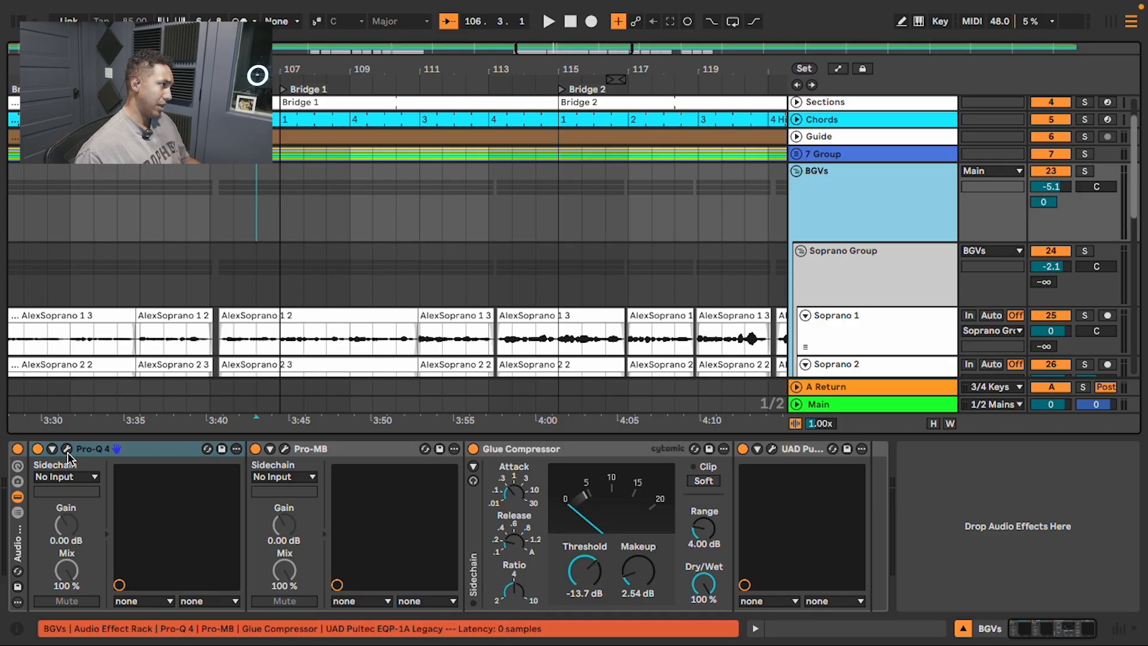
click(67, 448)
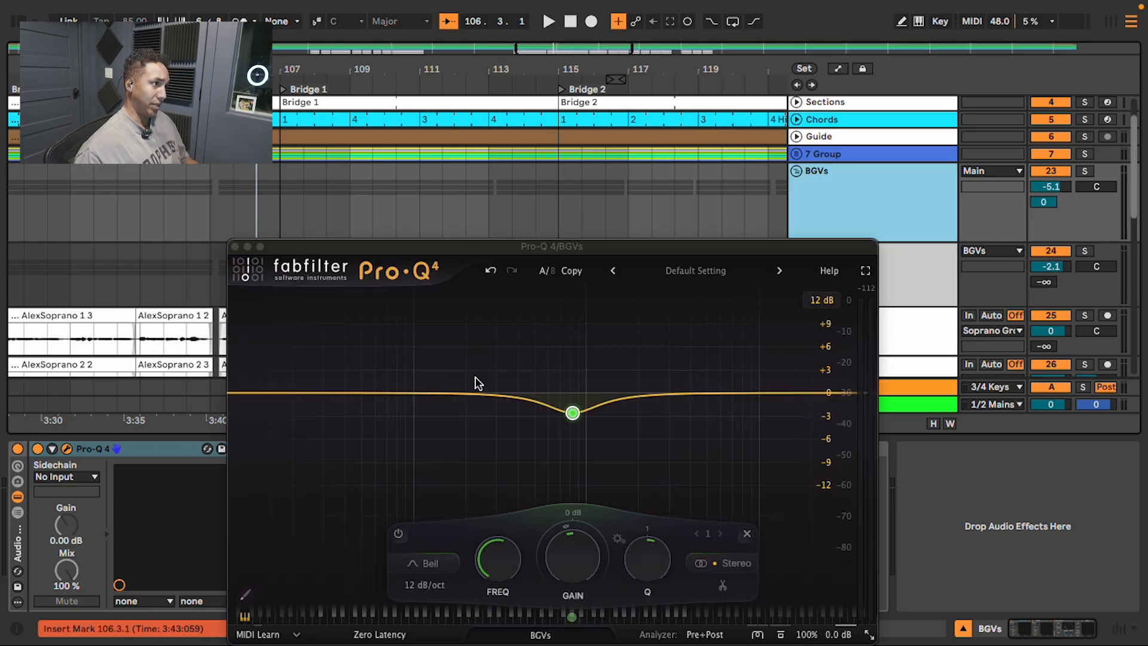
click(235, 247)
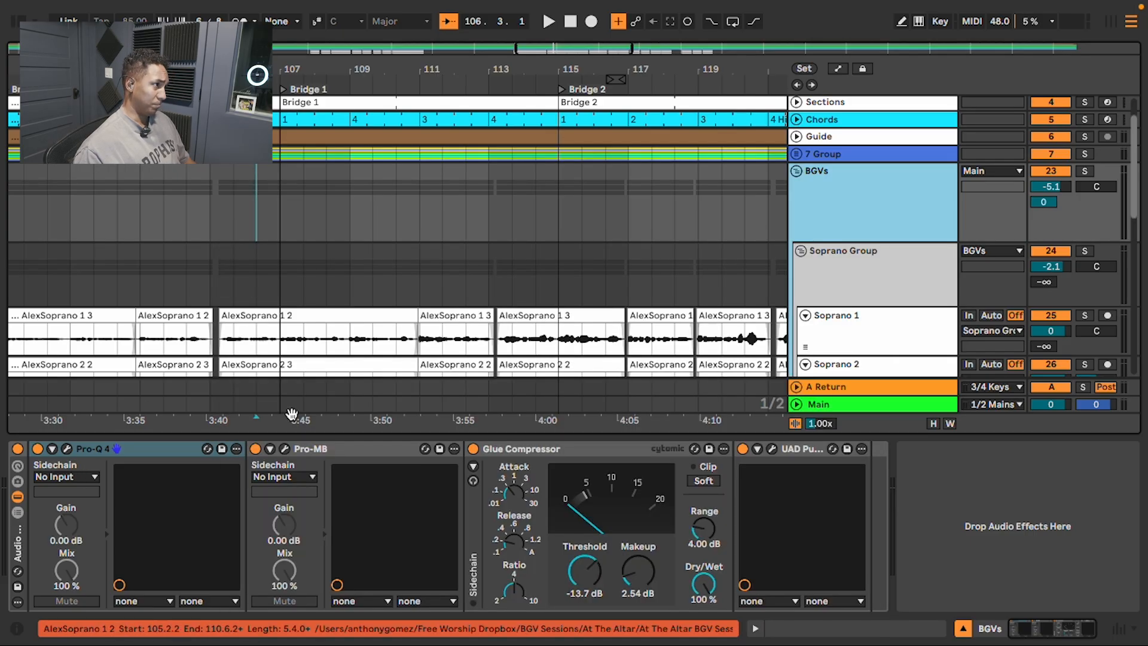
Inspect the Pro-MB bands on the BGVs group, close that window, and open the UAD Pultec EQP-1A Legacy's settings.
click(284, 450)
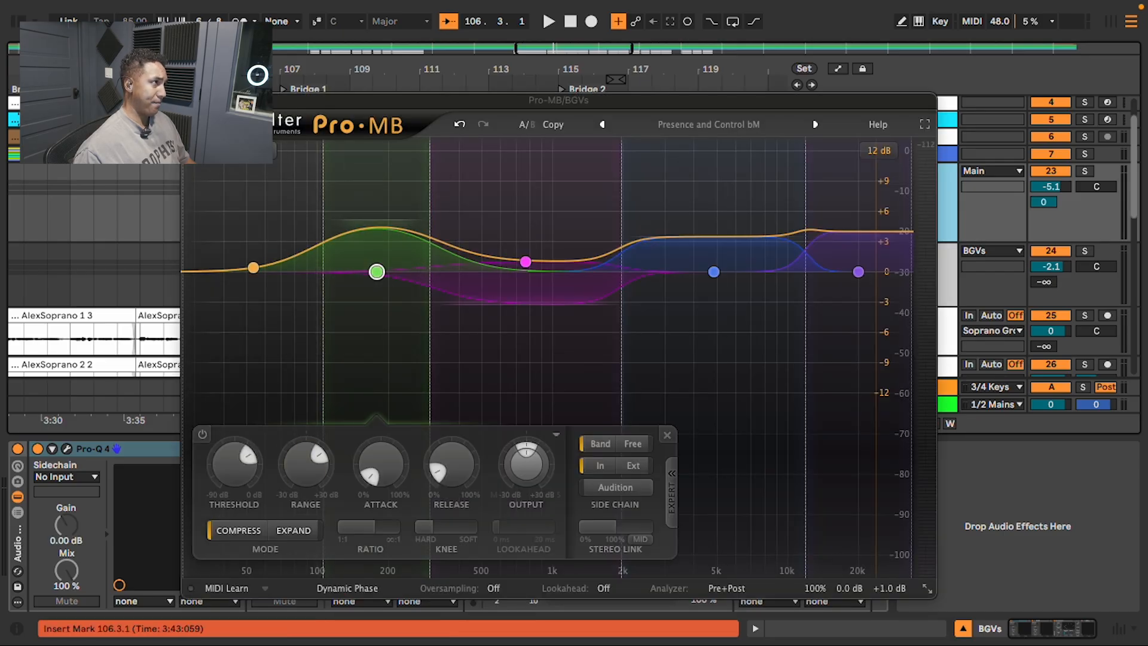
click(179, 100)
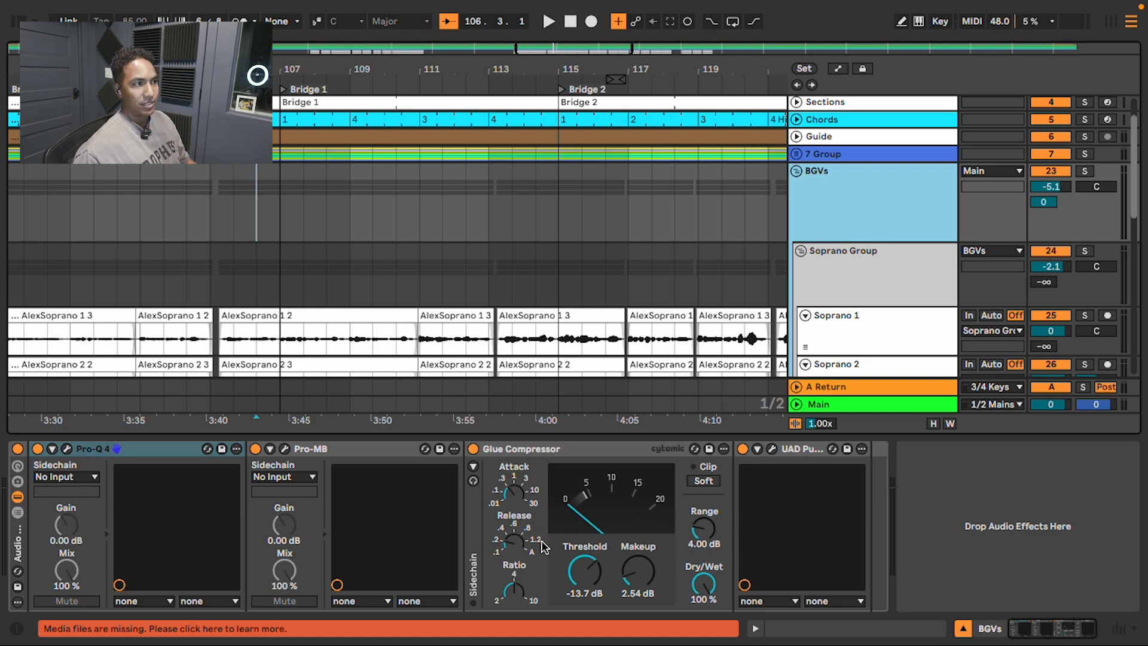
click(772, 449)
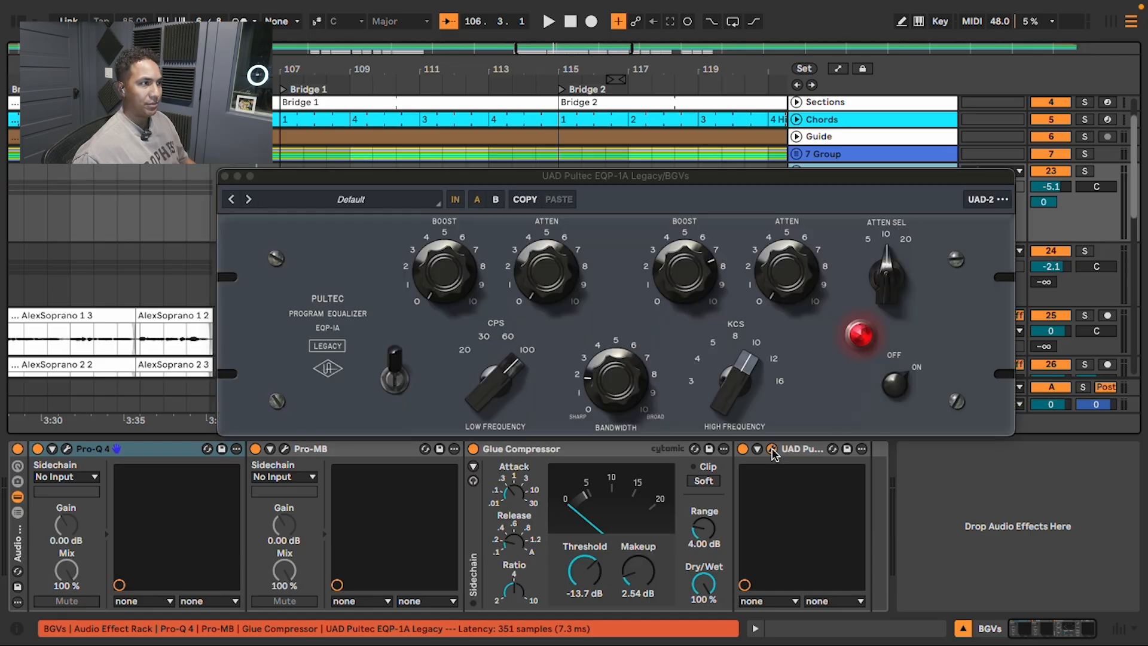
click(225, 178)
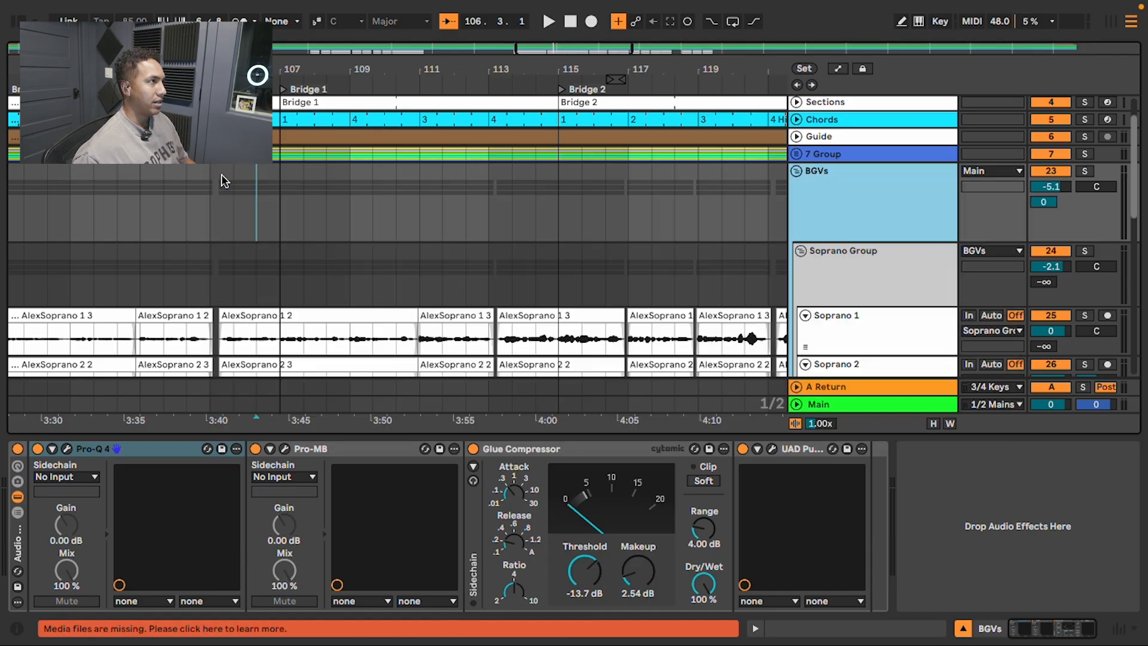
click(772, 451)
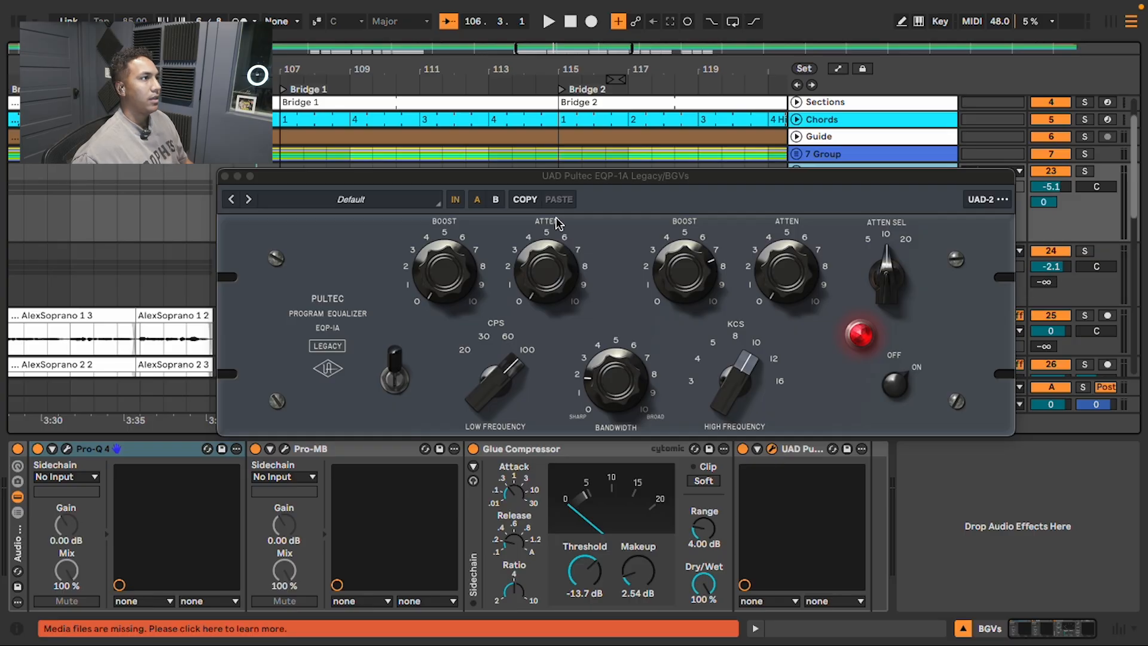
Close the UAD Pultec EQP-1A Legacy window, and audition the BGVs group soloed from 106.3.1.
drag(554, 182, 512, 260)
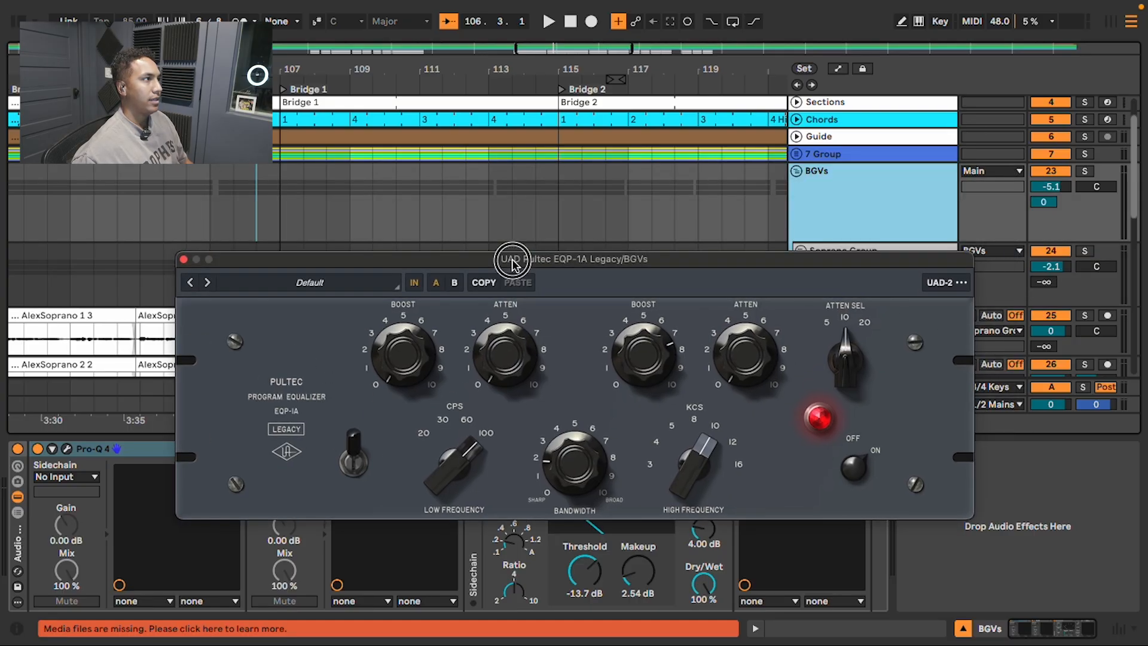
click(182, 255)
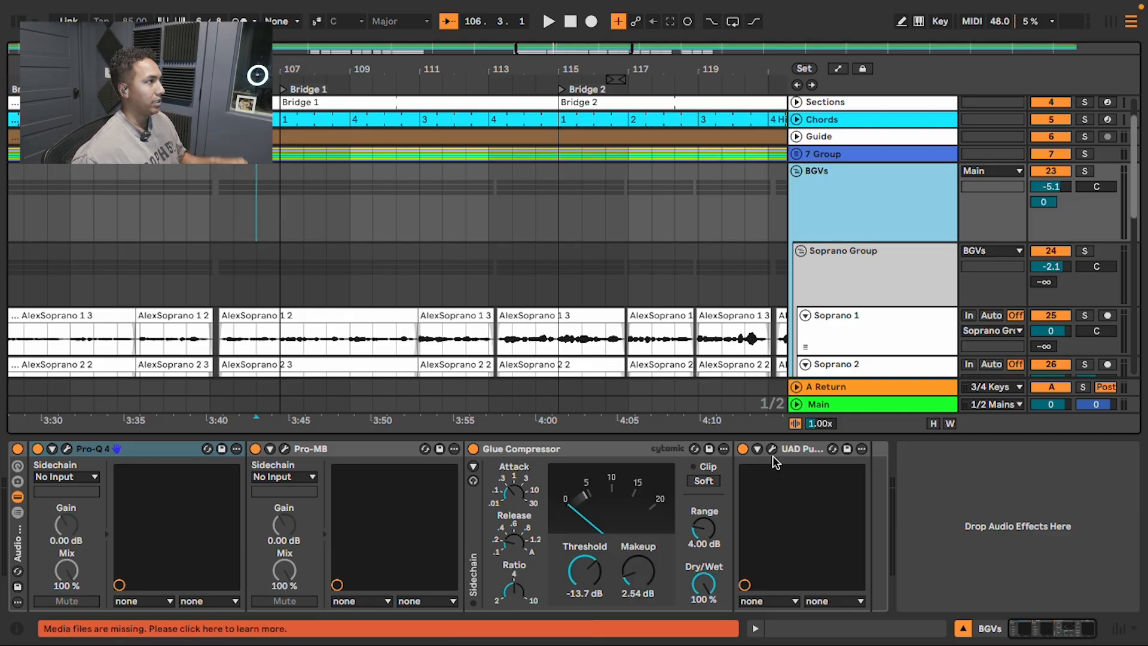
click(257, 277)
key(space)
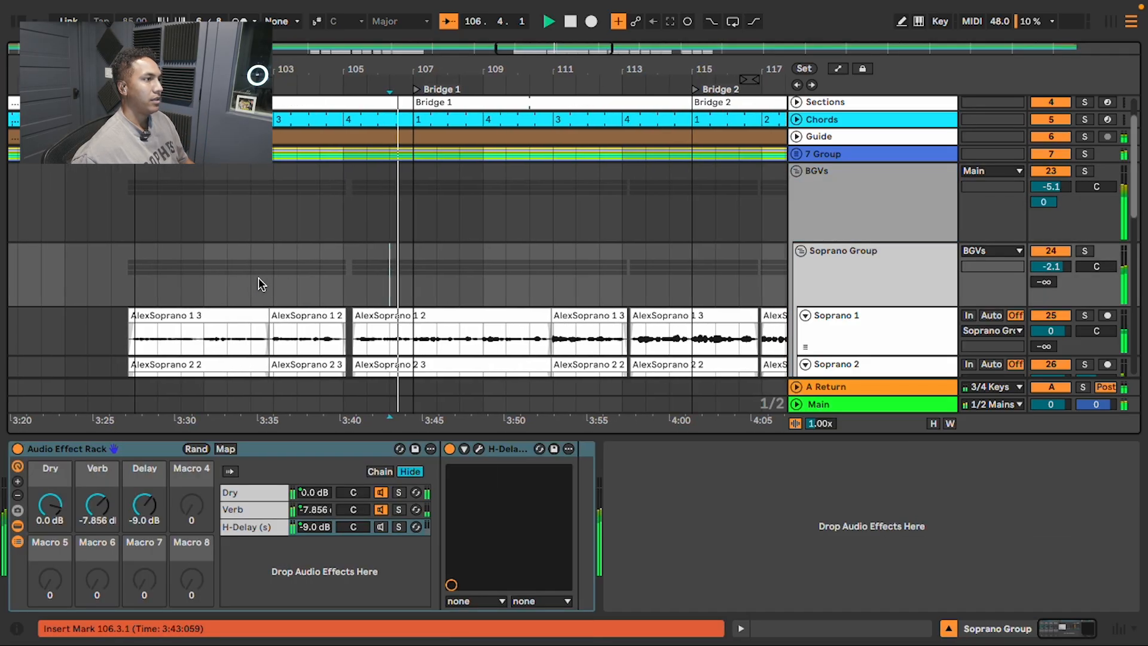
click(905, 218)
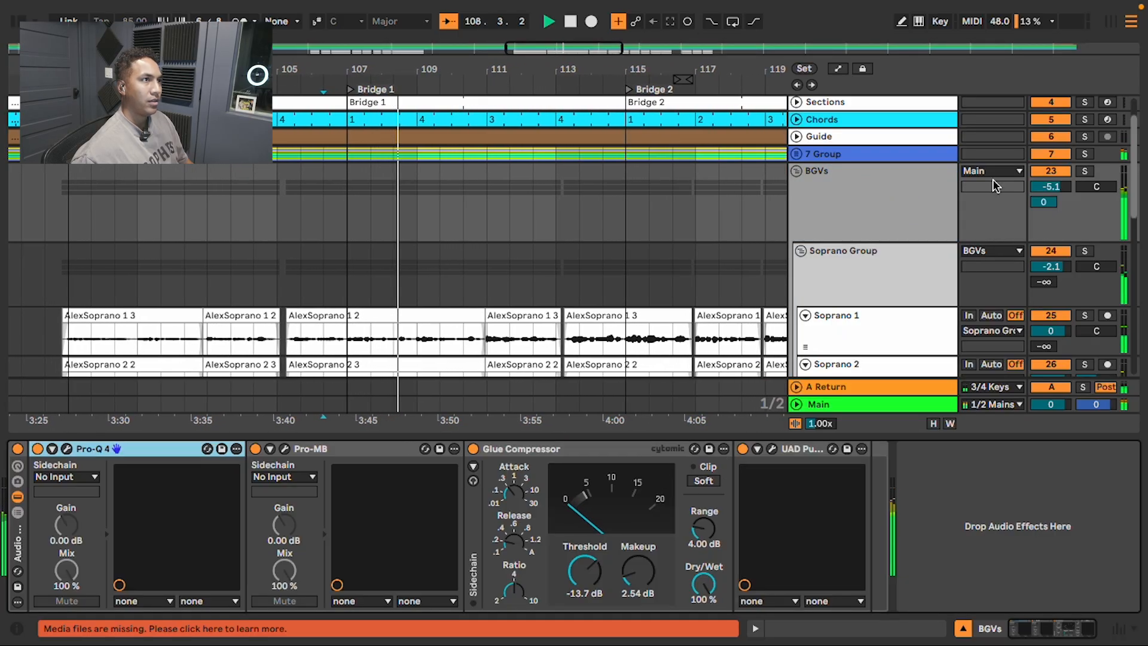
click(1084, 172)
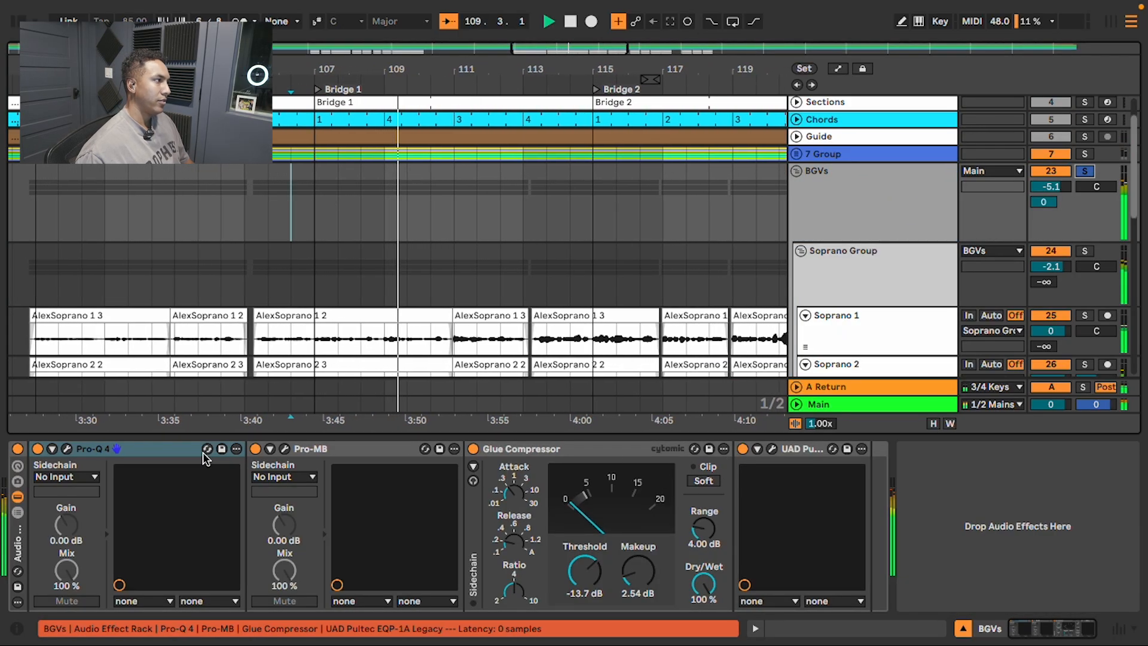
Stop playback and switch off the UAD Pultec, Glue Compressor, Pro-MB and Pro-Q 4 on the BGVs group.
click(743, 448)
key(space)
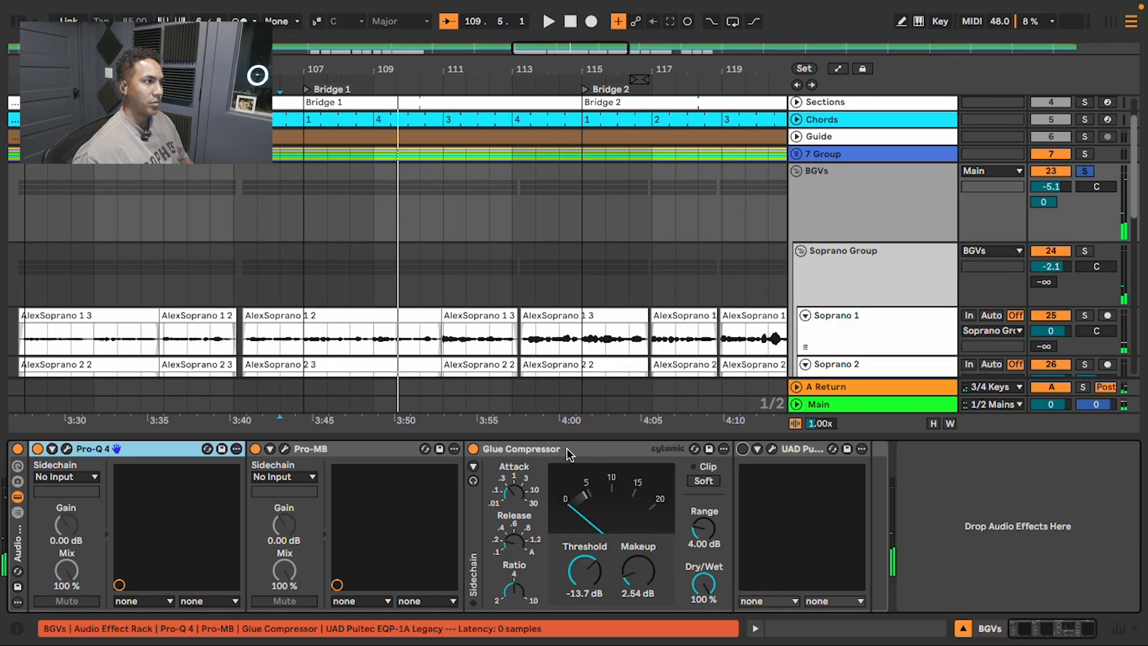
click(473, 449)
click(255, 449)
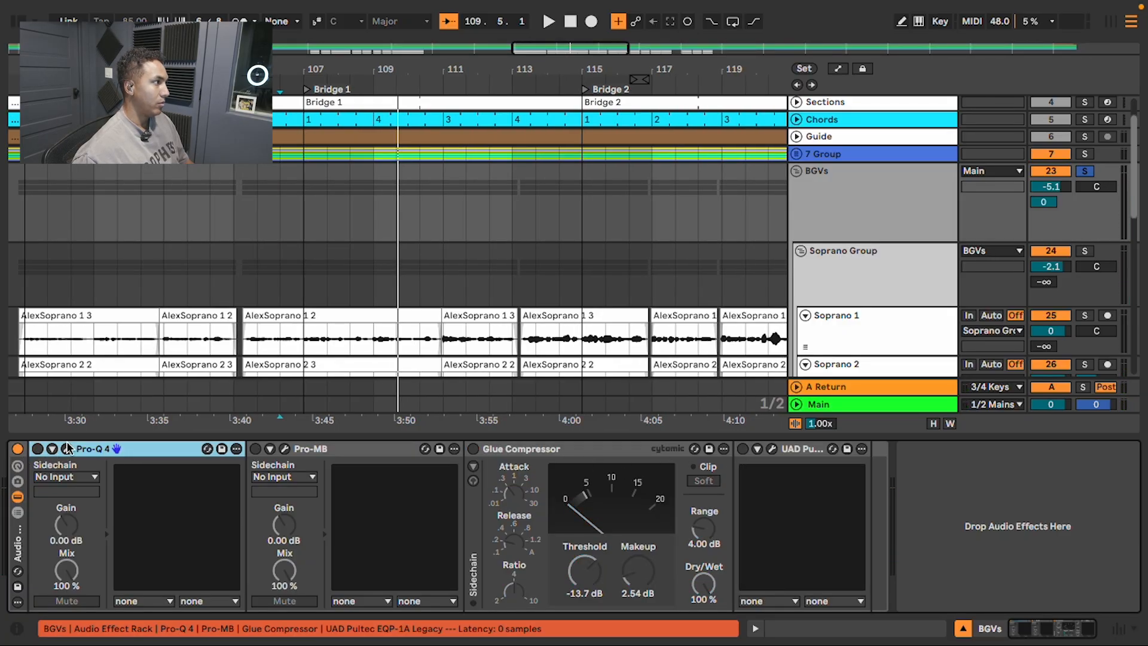
Play from 106.3.1 with Pro-Q 4 switched on in the BGVs group, and examine its EQ curve before closing the window.
click(284, 225)
key(space)
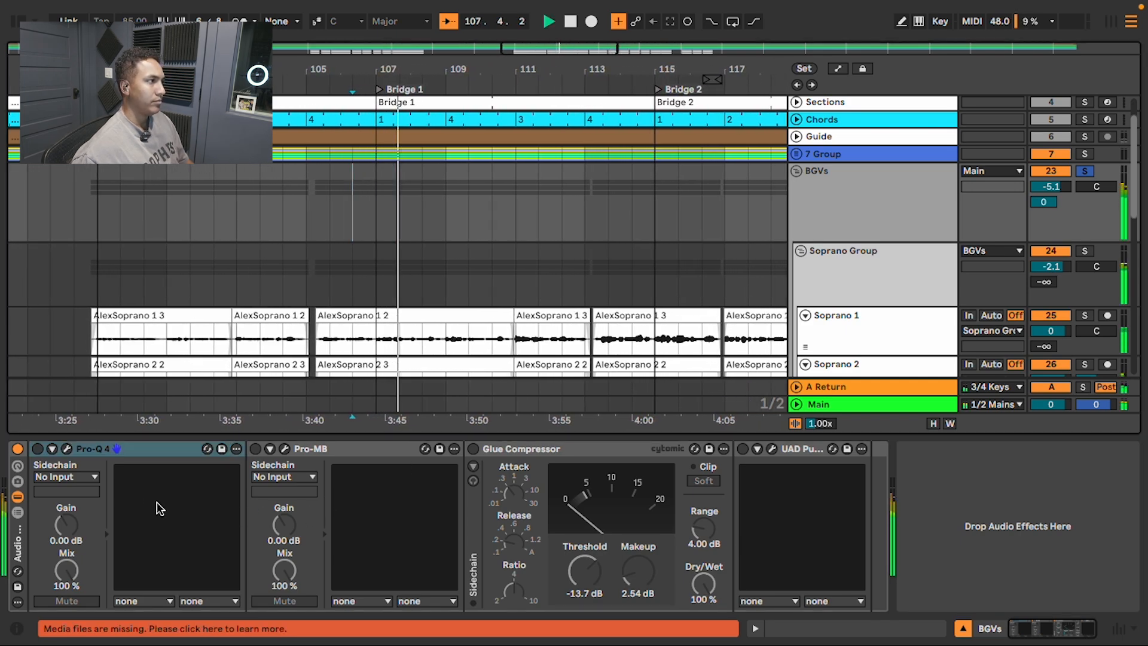
click(66, 448)
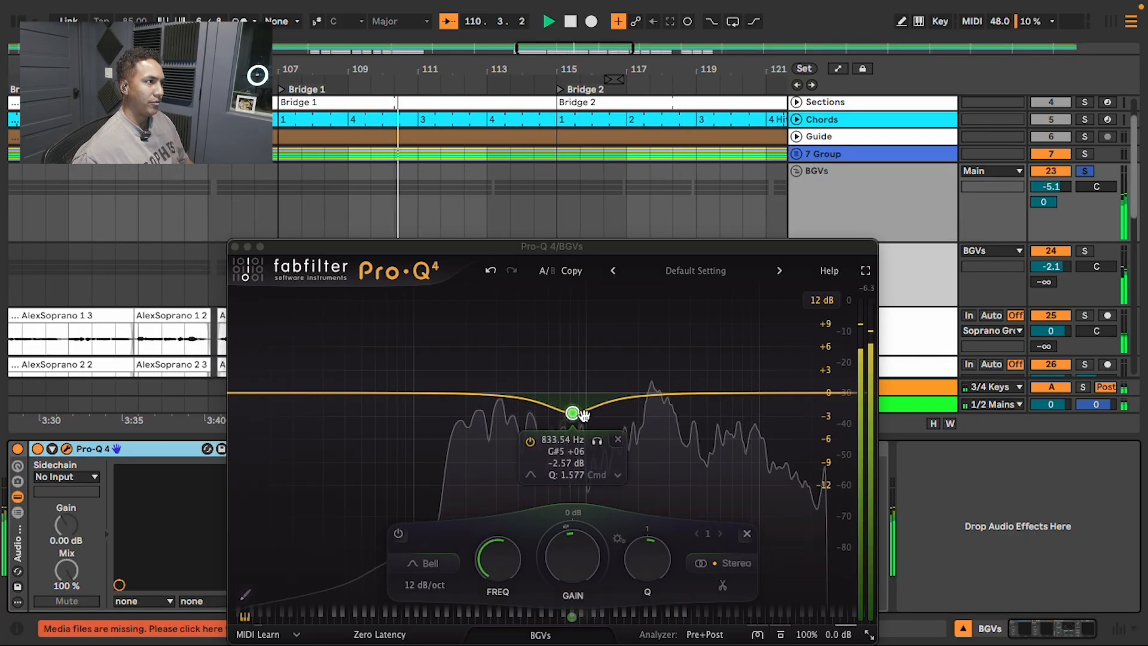
click(235, 246)
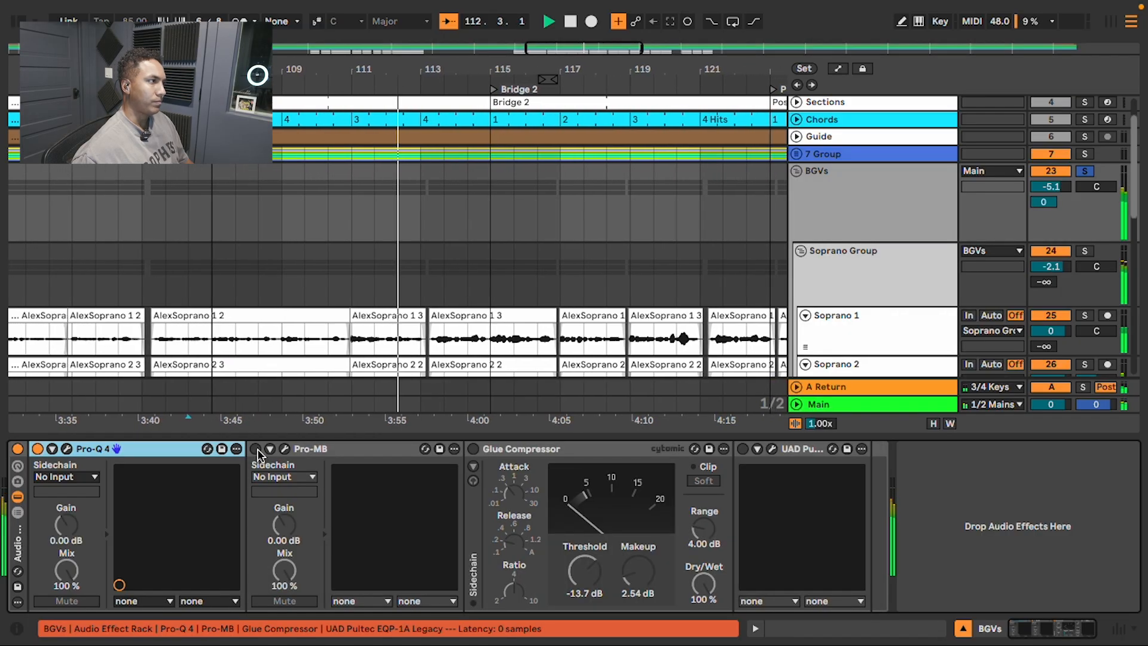
Switch on Pro-MB in the BGVs group and set the threshold of its blue upper-mid band to -6.78 dB.
click(256, 448)
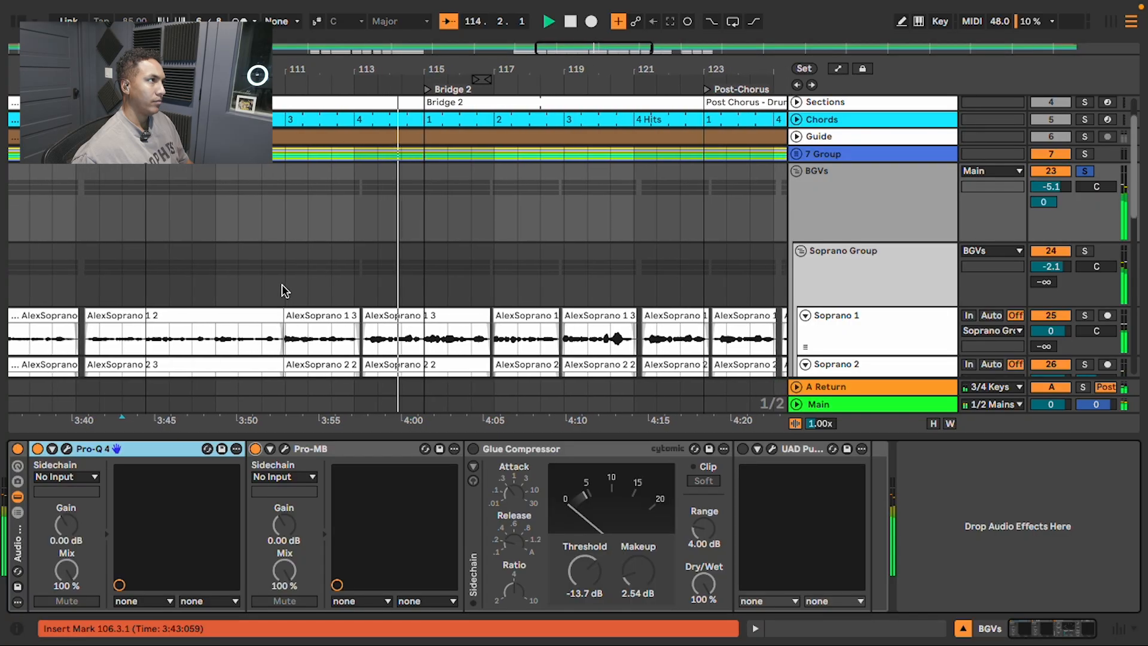
click(281, 448)
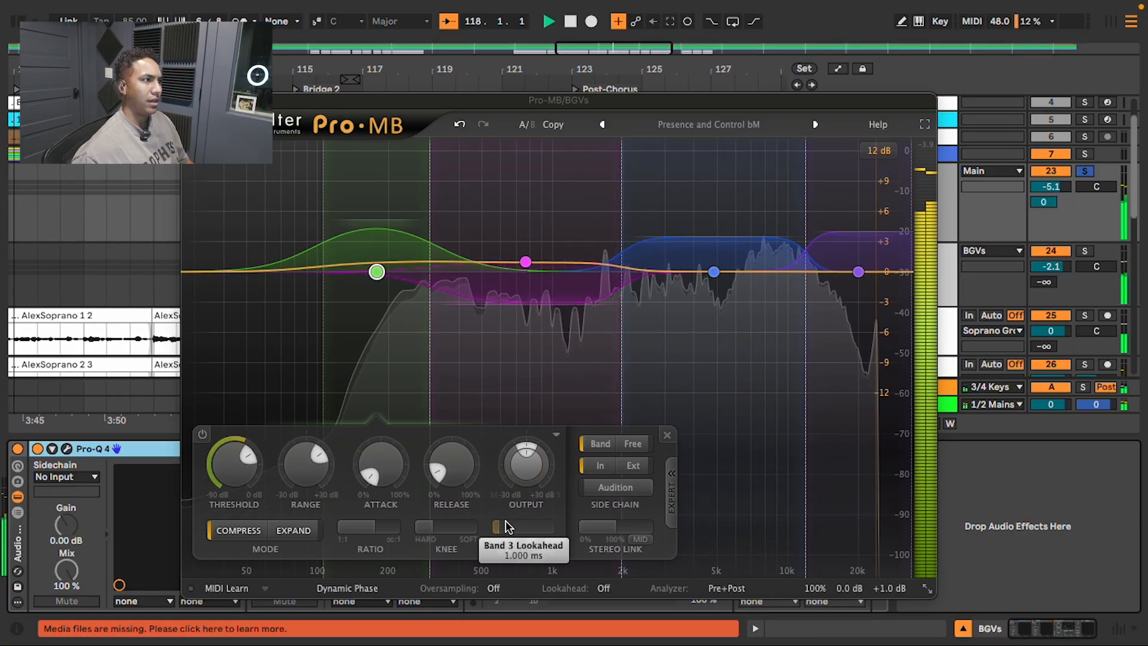
click(726, 331)
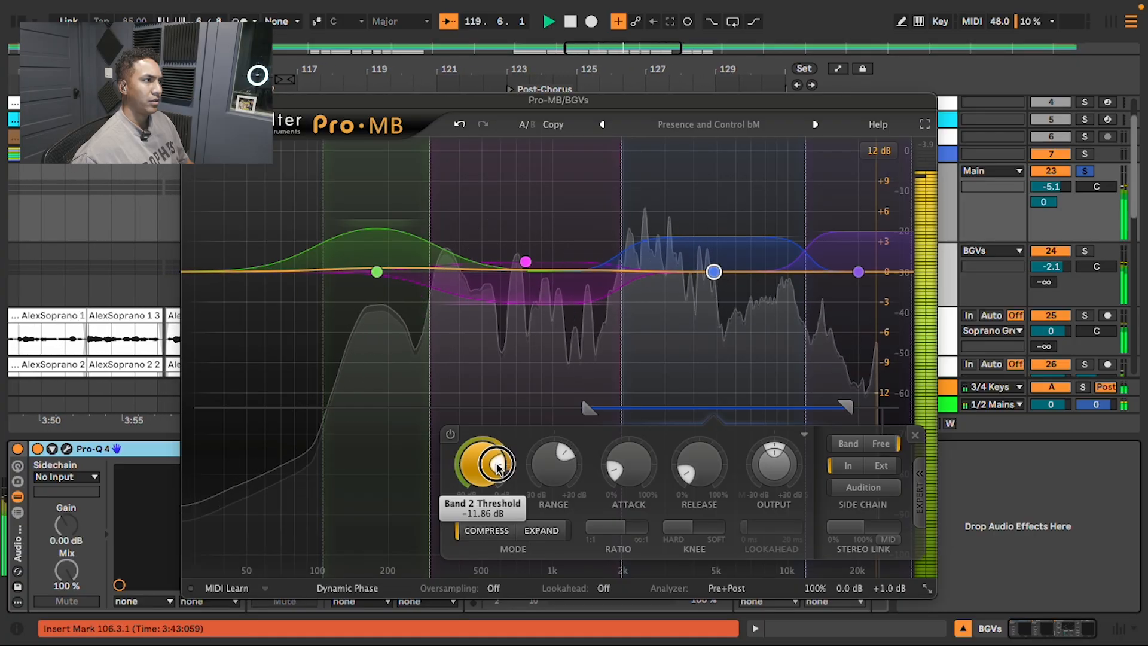
drag(497, 459, 498, 471)
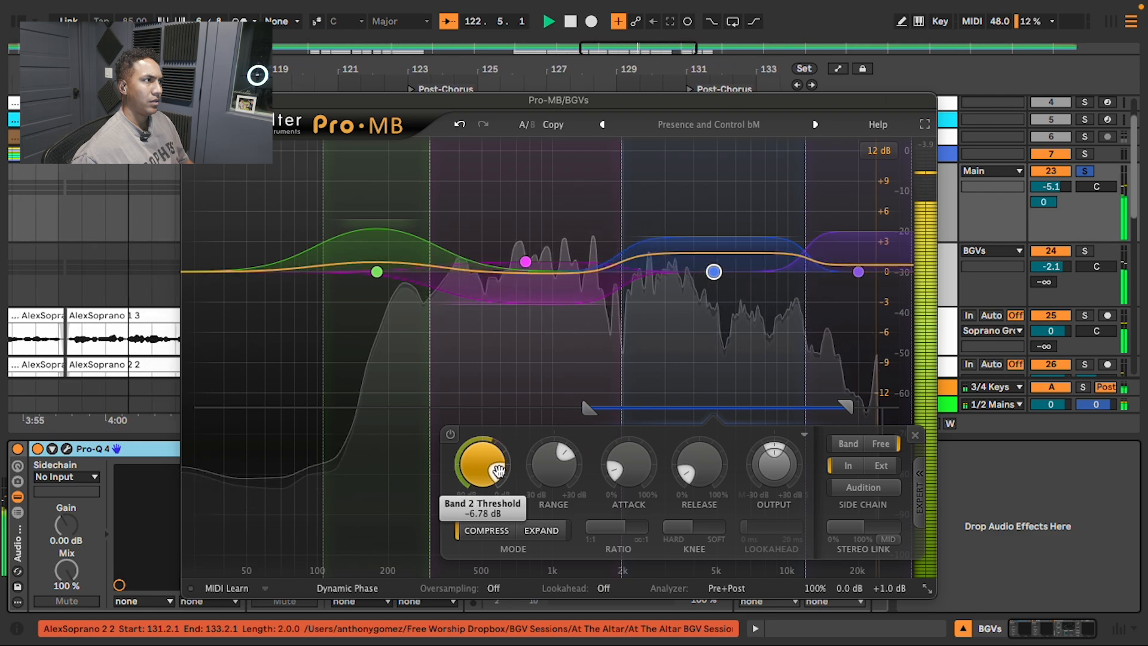
Adjust the threshold of Pro-MB's green low band and close the plug-in window.
click(379, 395)
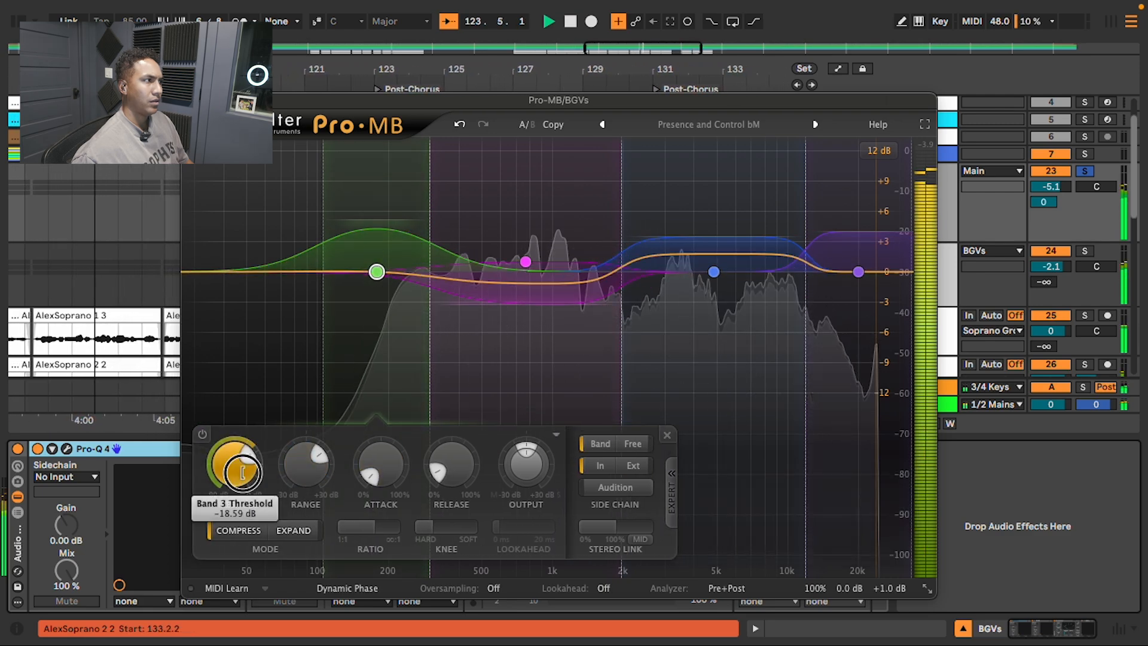
drag(241, 466, 242, 459)
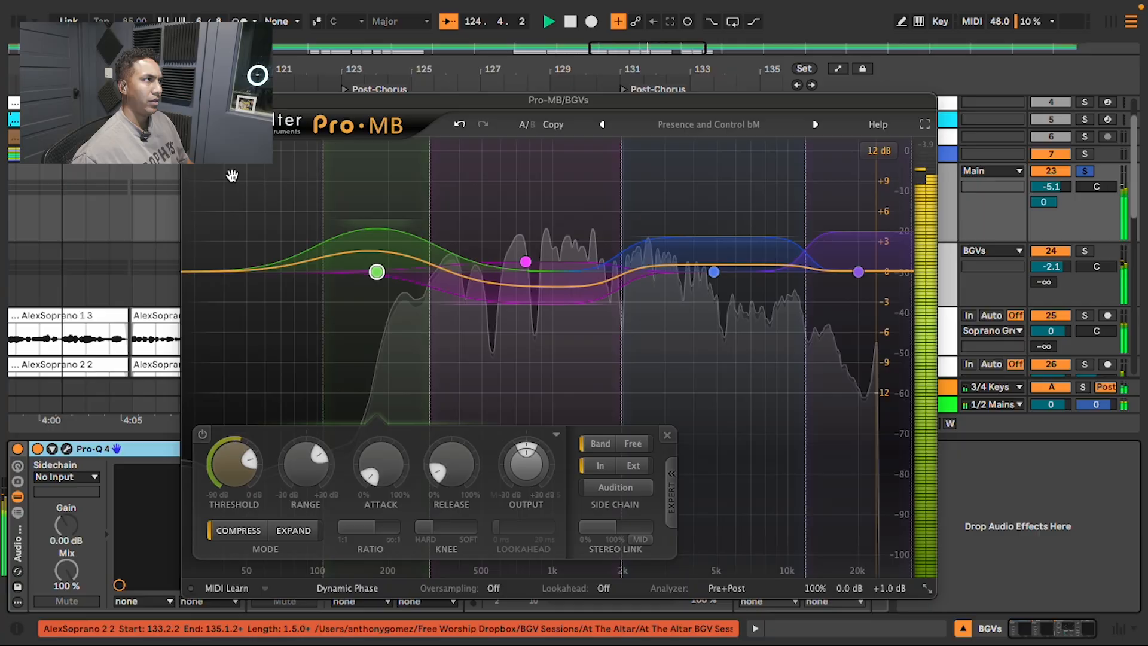
click(190, 101)
Restart playback from 106.3.1 and switch the Glue Compressor and UAD Pultec back on in the BGVs group.
key(space)
key(space)
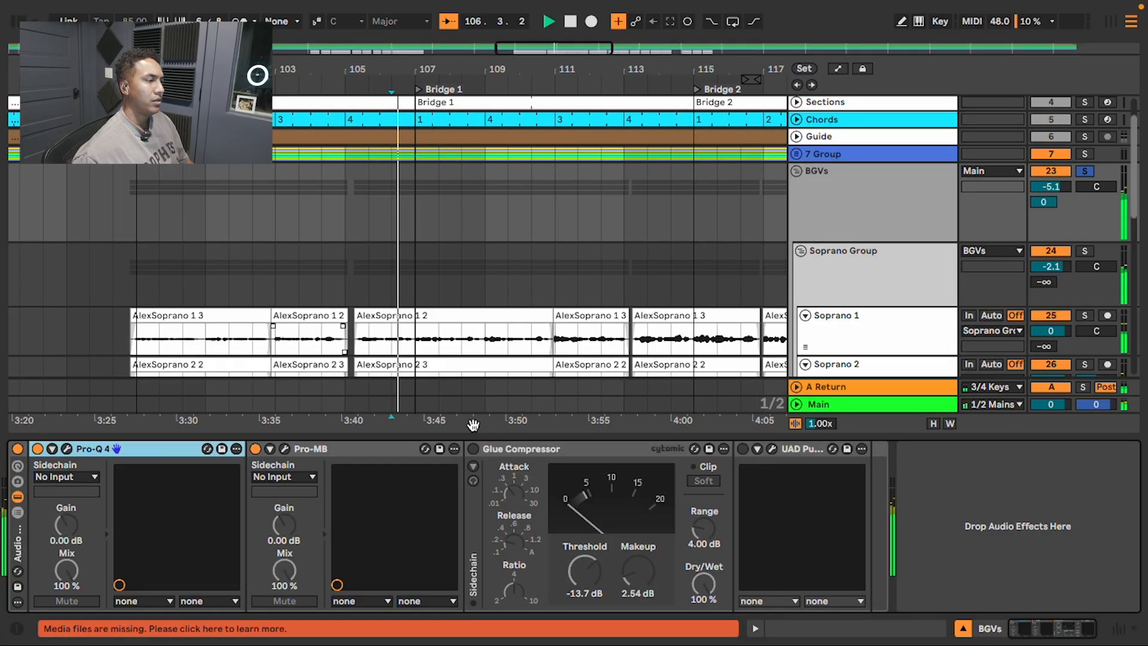
click(473, 449)
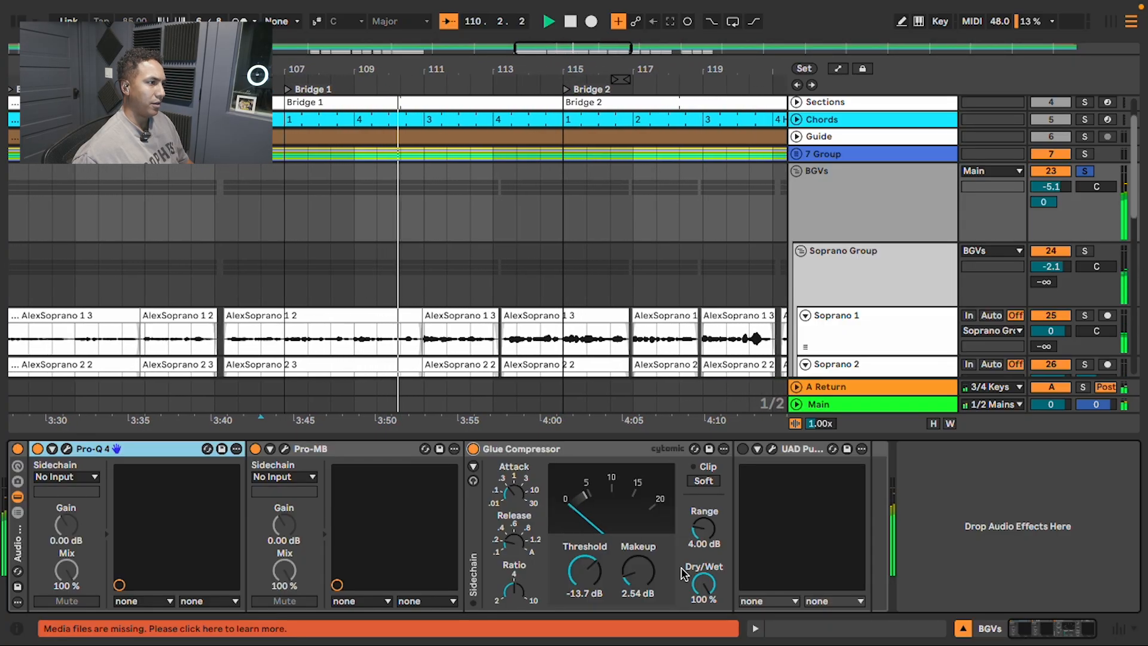
click(743, 449)
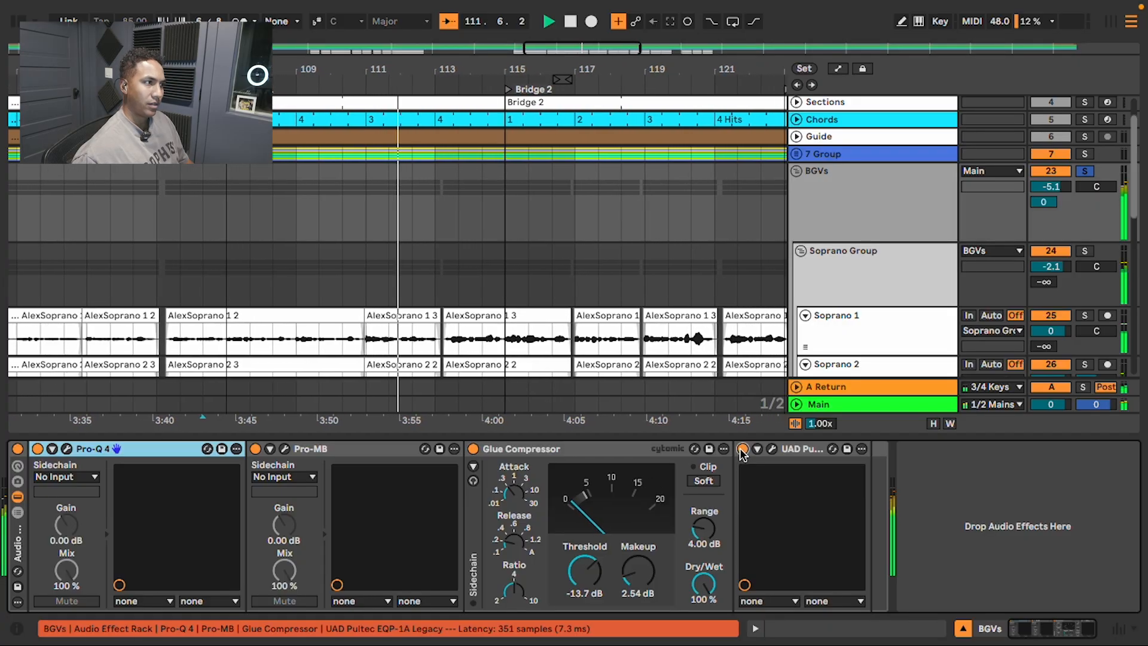
Adjust the high-frequency boost in the UAD Pultec EQP-1A Legacy, audition it from 106.3.1 and close its window.
click(772, 449)
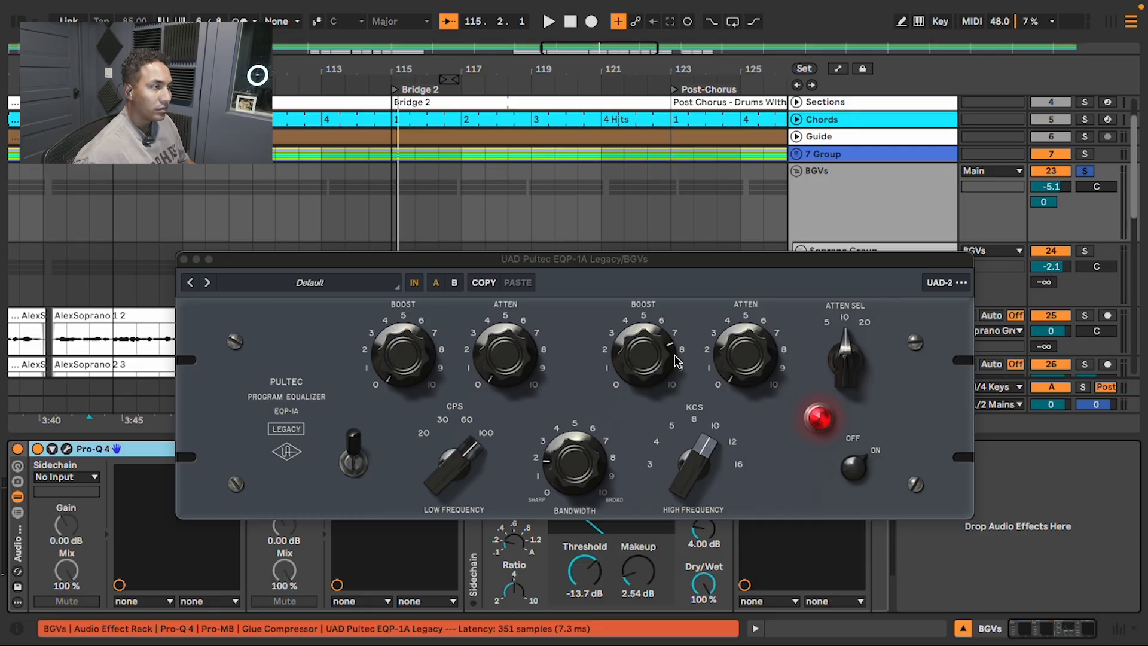
drag(640, 358, 644, 374)
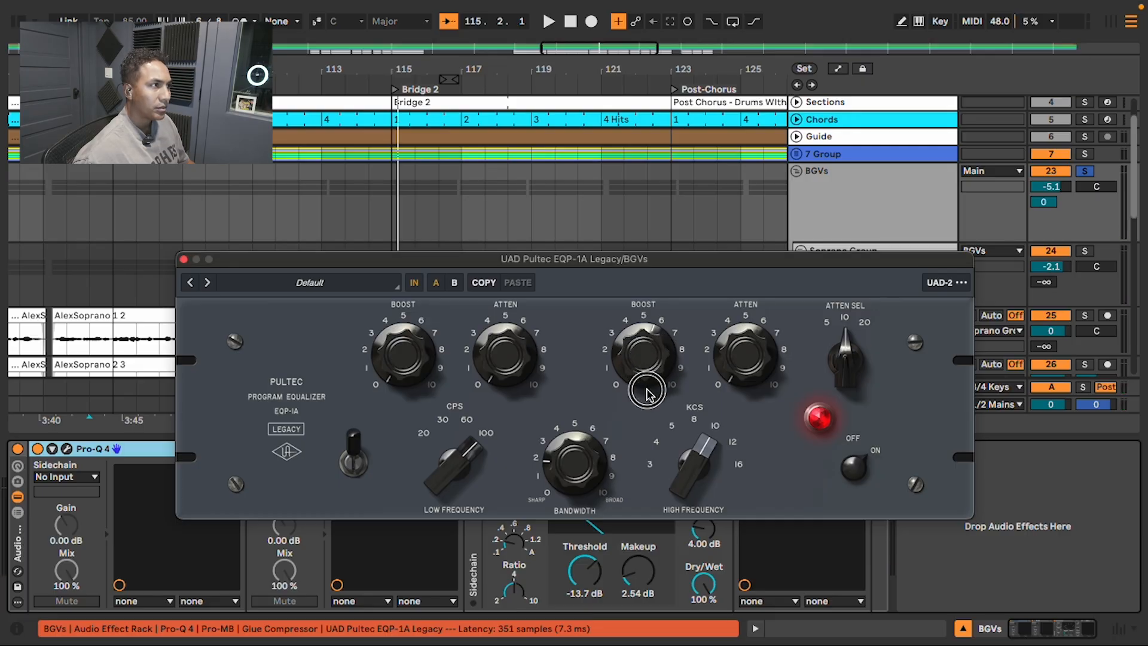
key(space)
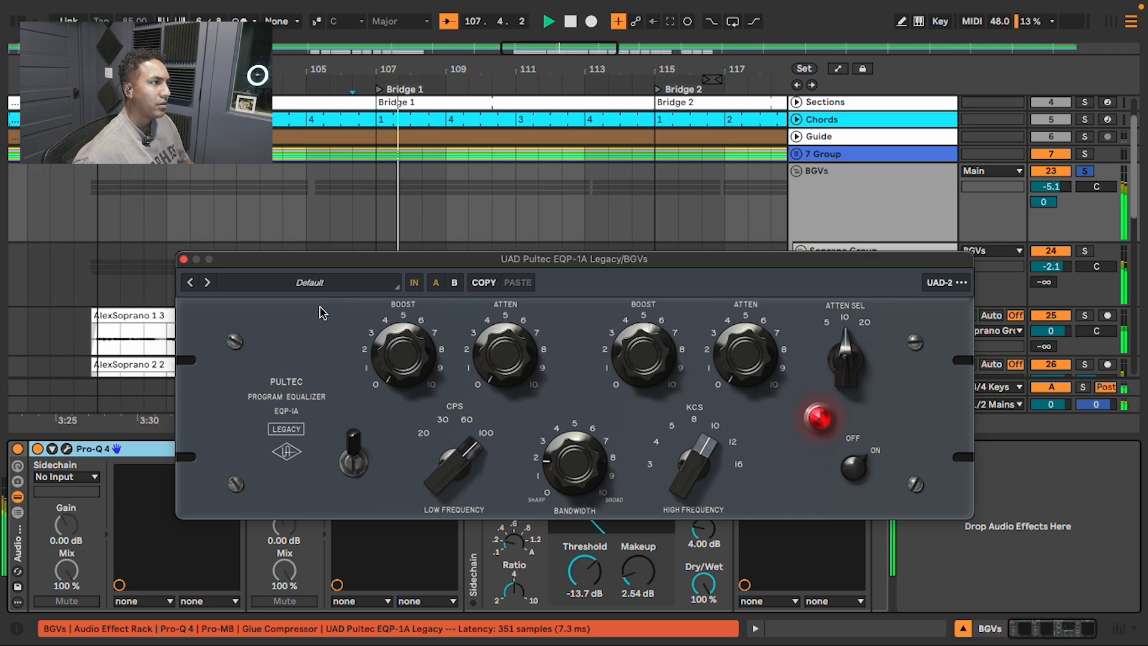
click(183, 258)
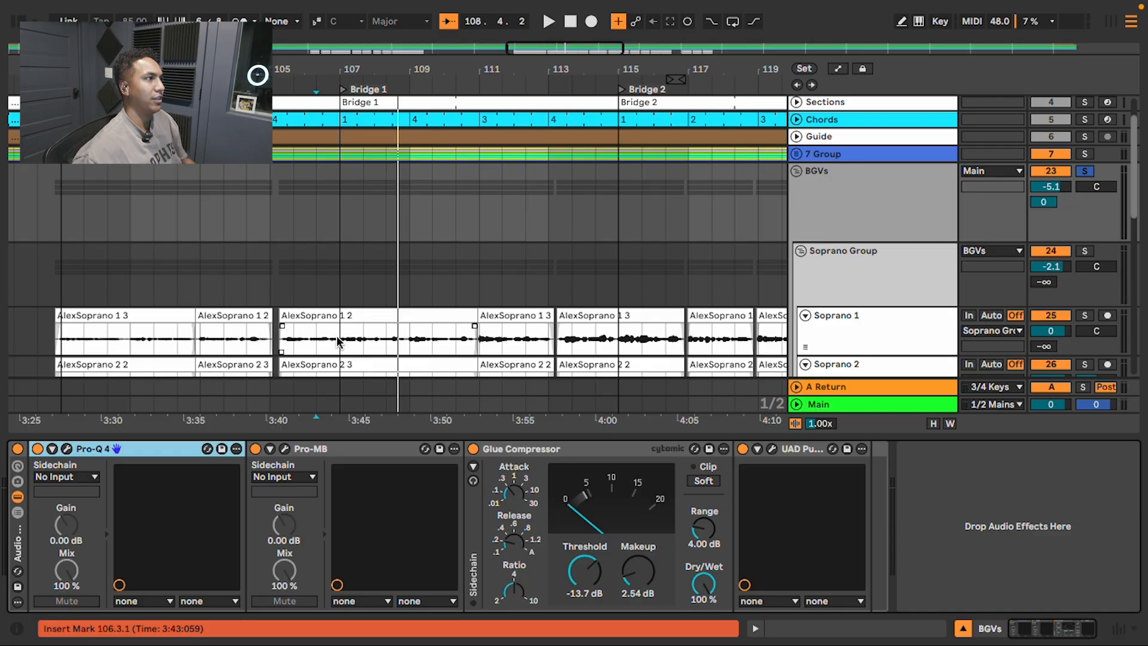
Reopen the BGVs group's UAD Pultec, review its settings while playing from 106.3.1, and close the window.
click(307, 274)
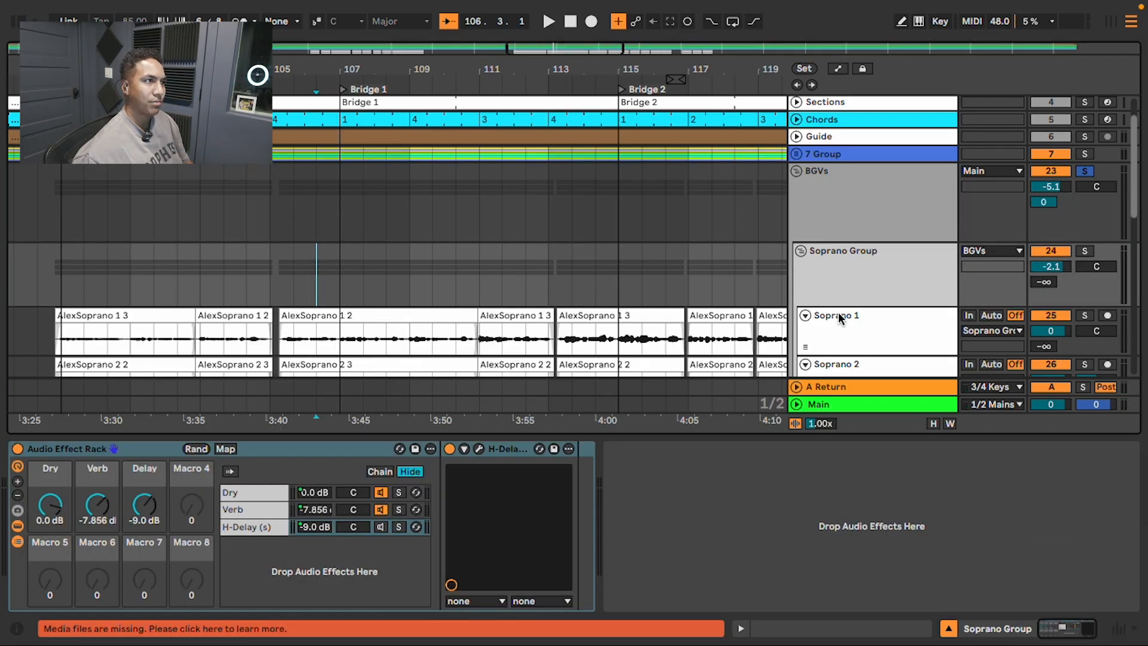
click(864, 241)
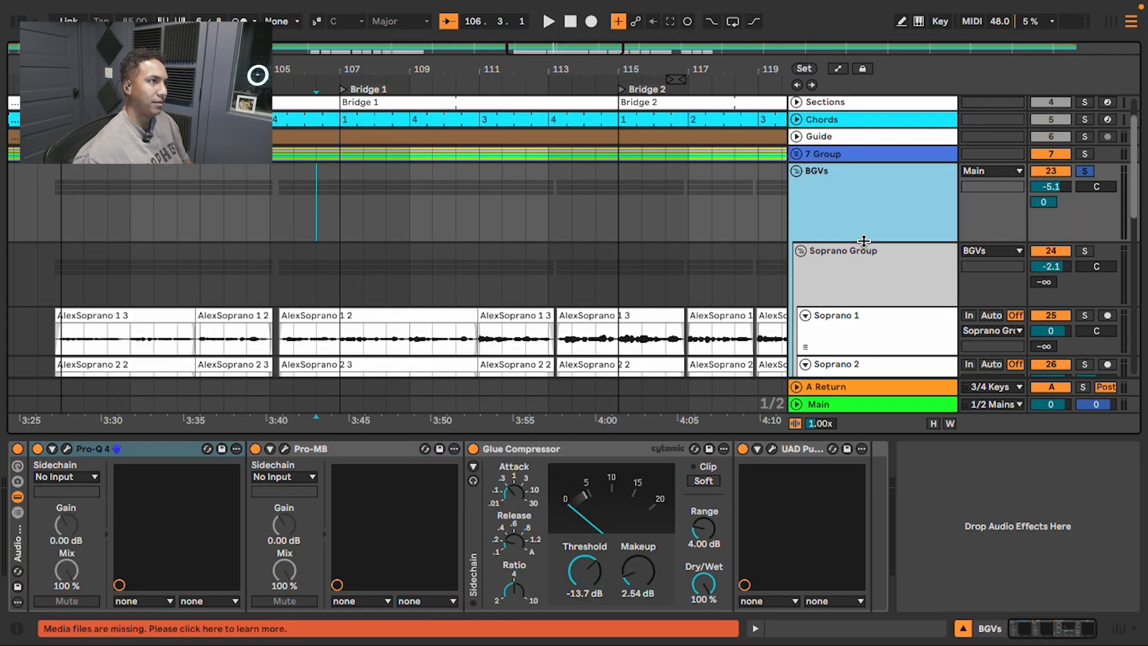
click(775, 449)
drag(514, 263, 498, 346)
click(326, 286)
key(space)
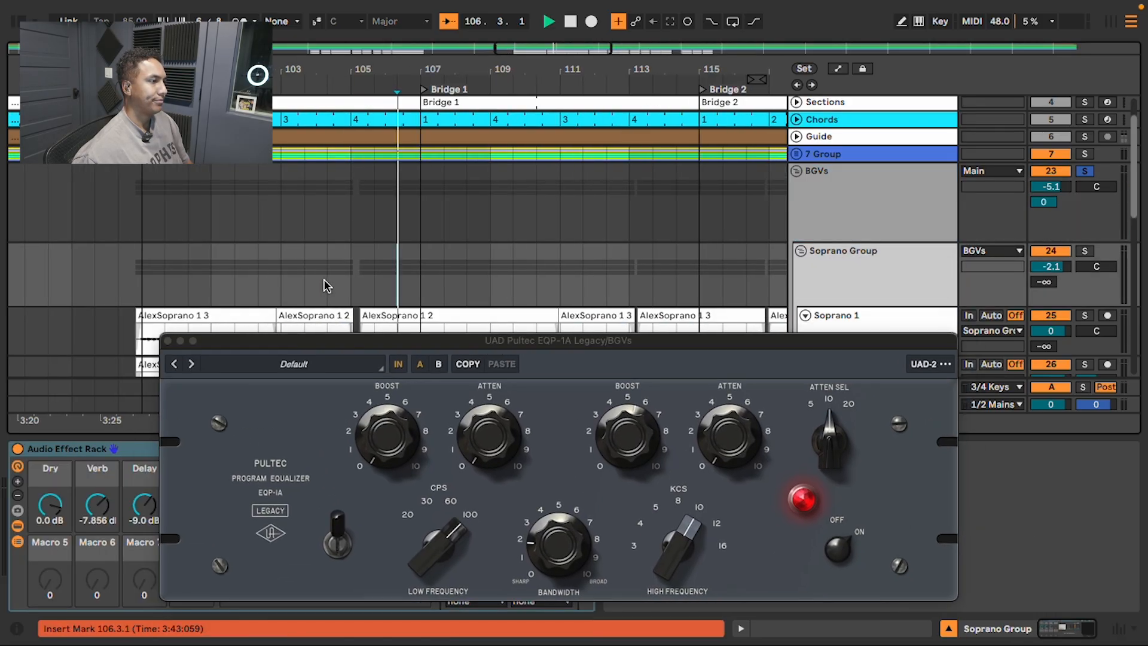
click(169, 340)
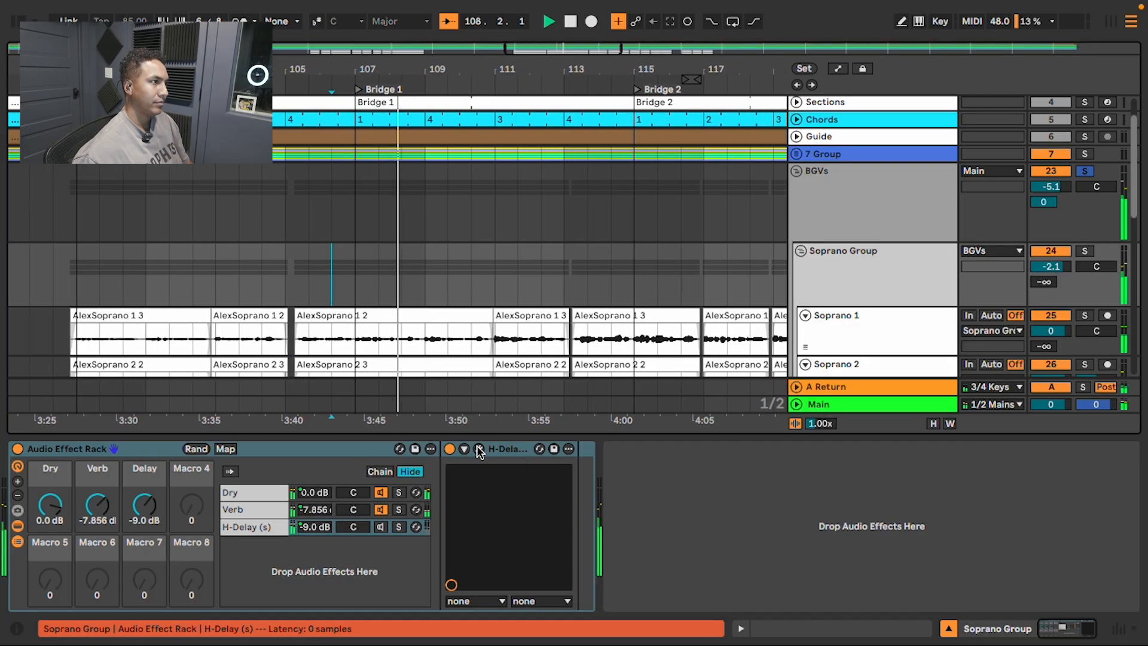
Compare the BGVs group's sound with the UAD Pultec switched off and on again.
click(853, 239)
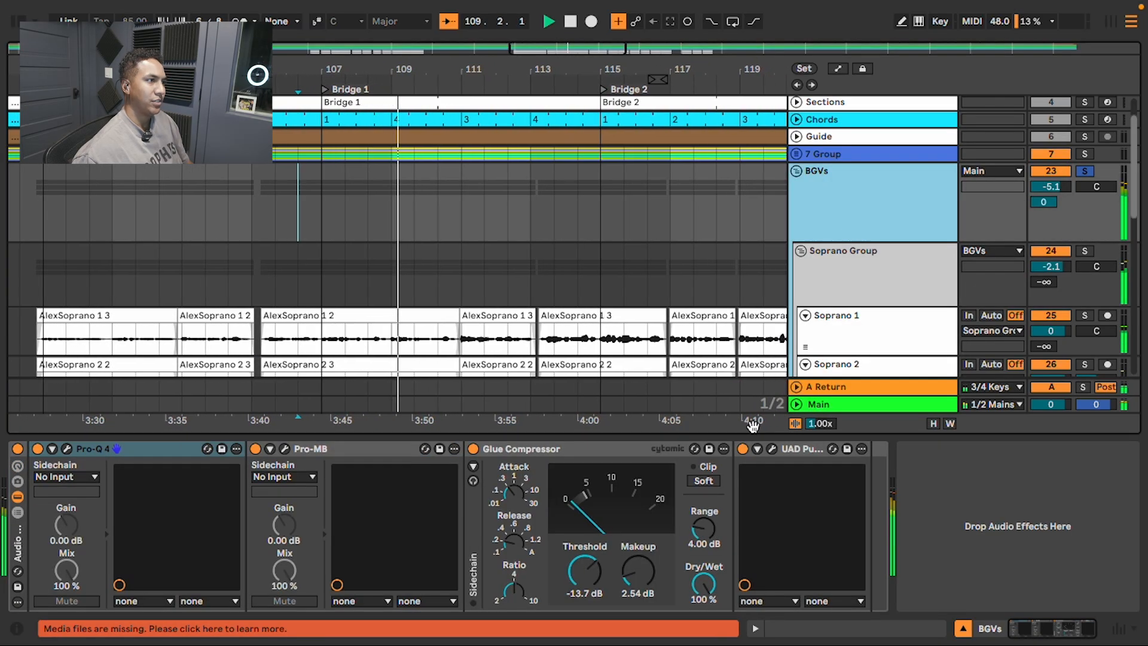
click(743, 449)
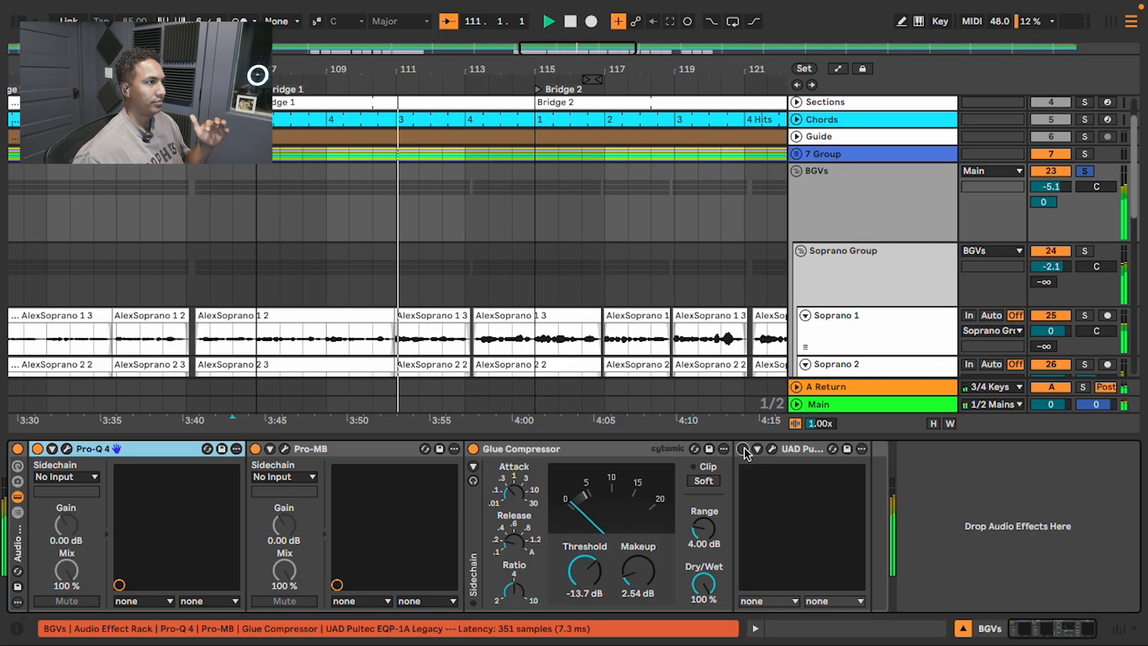
click(743, 449)
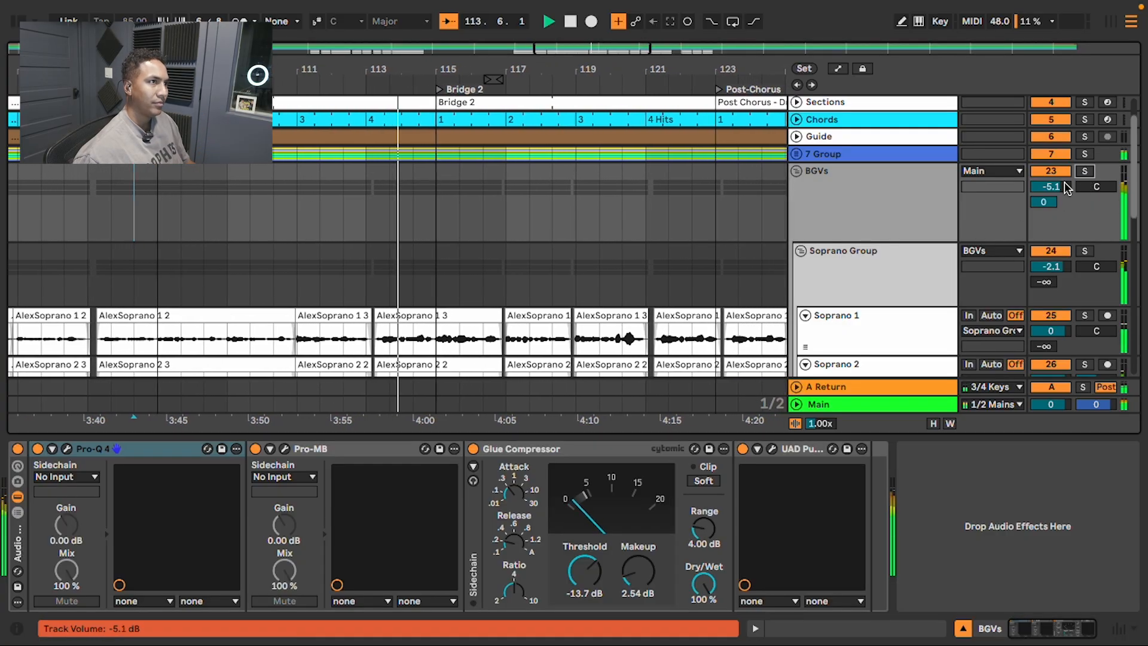
Unsolo the BGVs group, set its track volume to -5.8 dB in the full mix, and stop playback.
mouse_move(1068, 187)
mouse_down()
mouse_move(1067, 197)
mouse_move(1051, 183)
mouse_up()
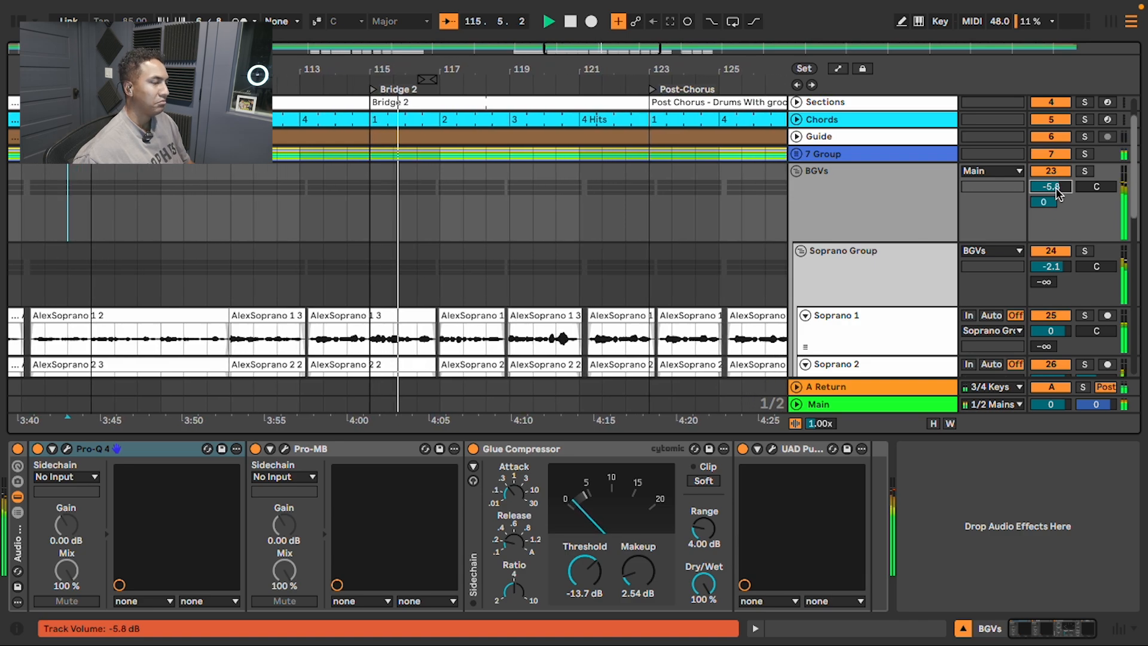
key(space)
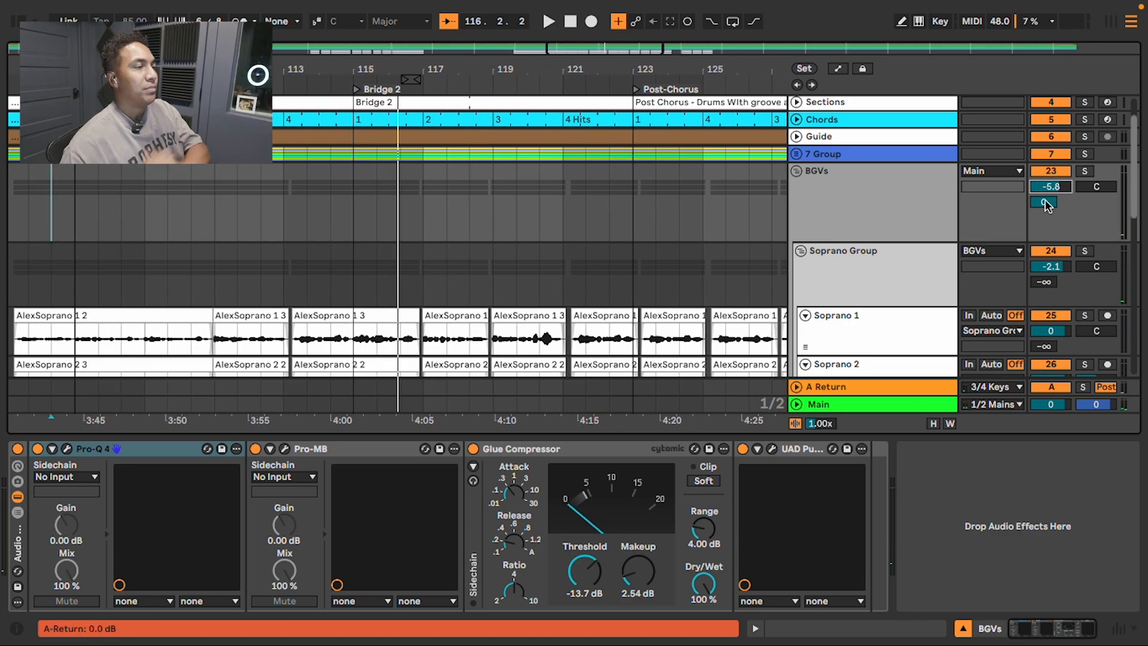
Review the effect chains on the individual Soprano 1, Tenor 3, Tenor 2 and Tenor 1 tracks.
scroll(849, 227, down, 5)
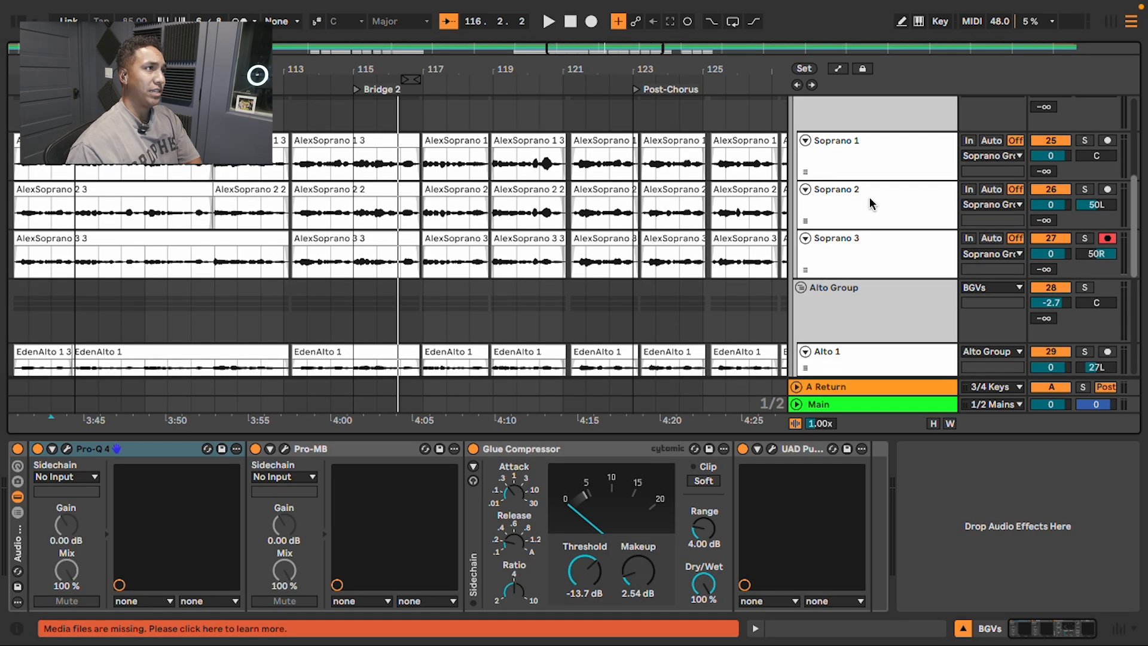
click(889, 154)
scroll(761, 260, down, 5)
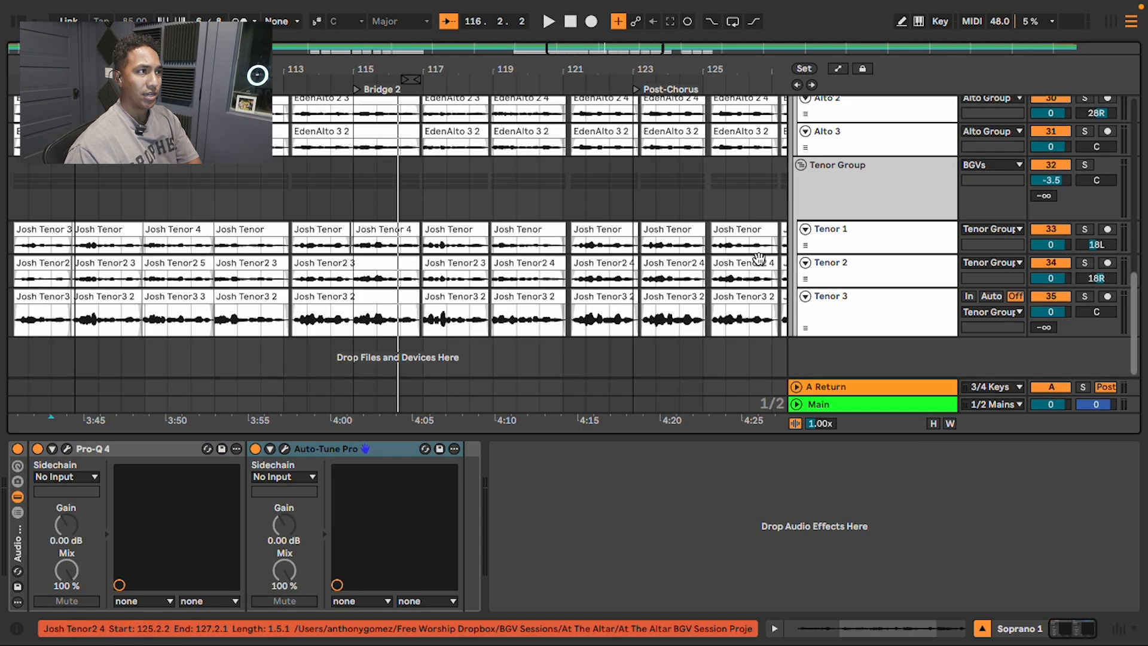
click(905, 317)
click(897, 276)
click(885, 247)
scroll(860, 260, up, 1)
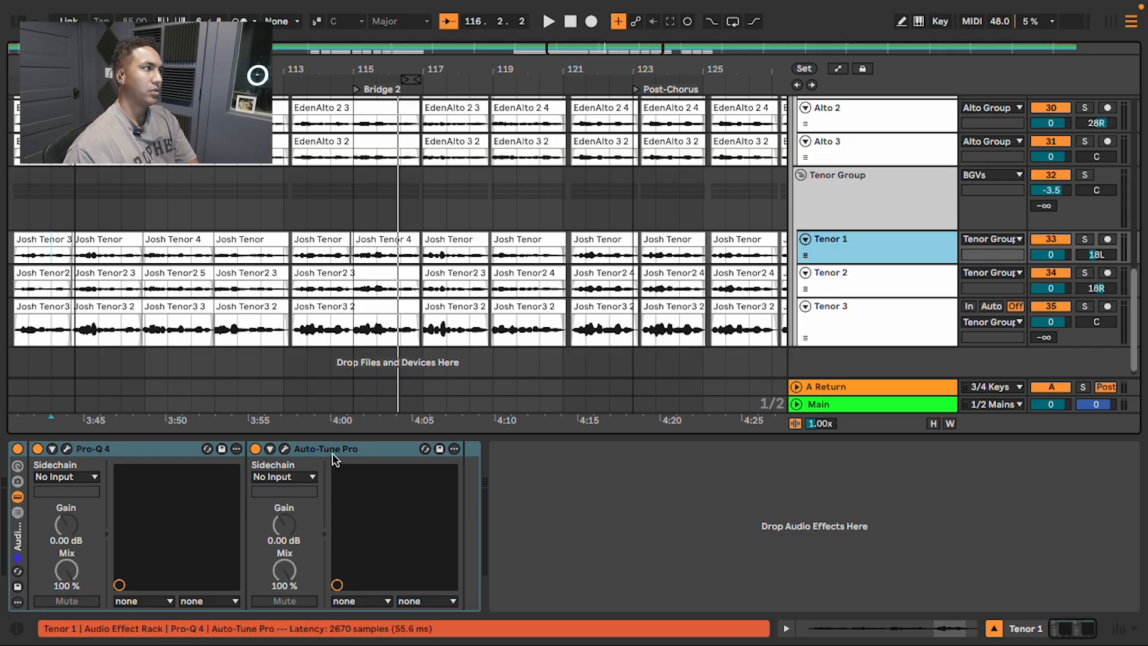
Review the Tenor Group's effect chain, examining the Verb and H-Delay (s) chains of its Audio Effect Rack.
scroll(766, 361, up, 2)
click(889, 226)
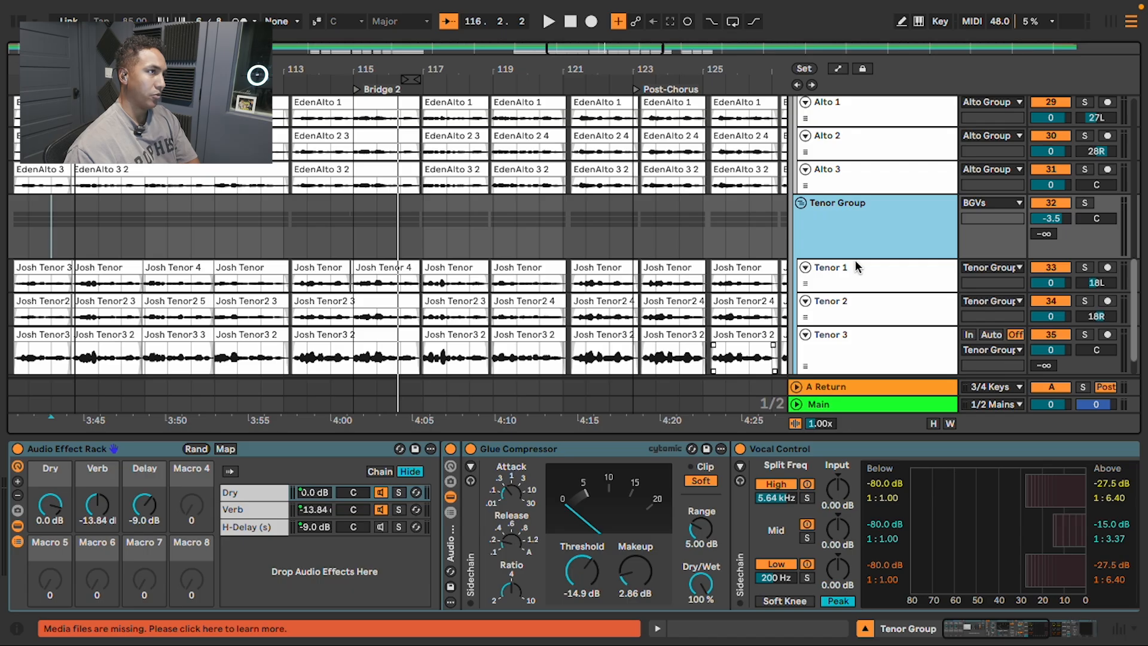
scroll(857, 266, up, 10)
scroll(885, 251, up, 1)
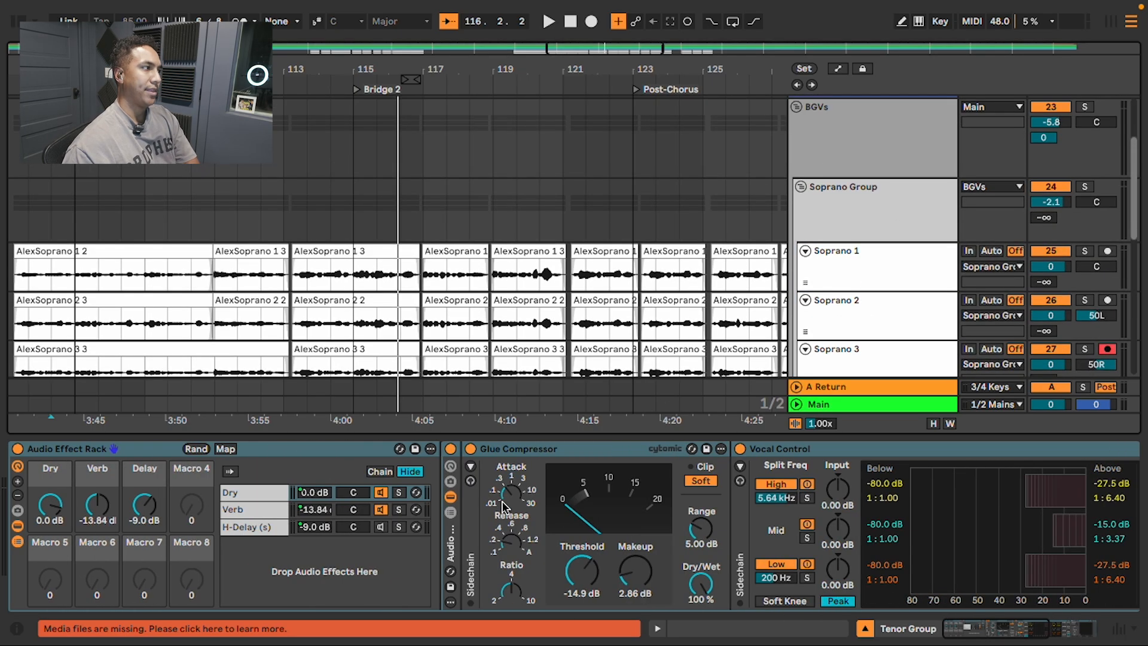
click(257, 504)
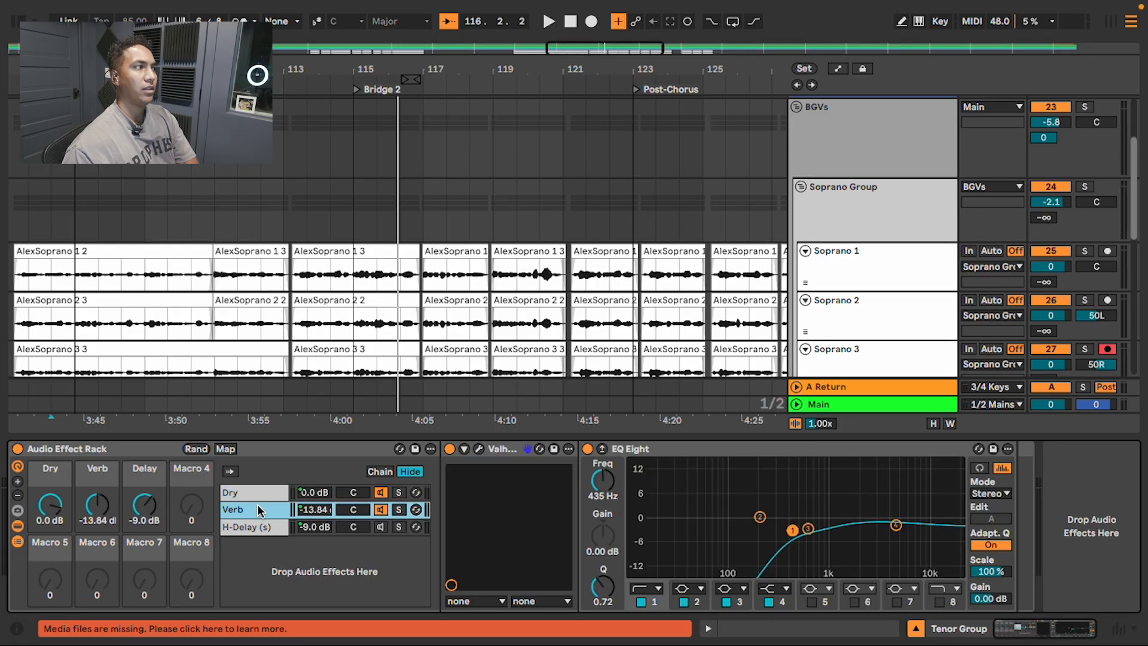
click(253, 526)
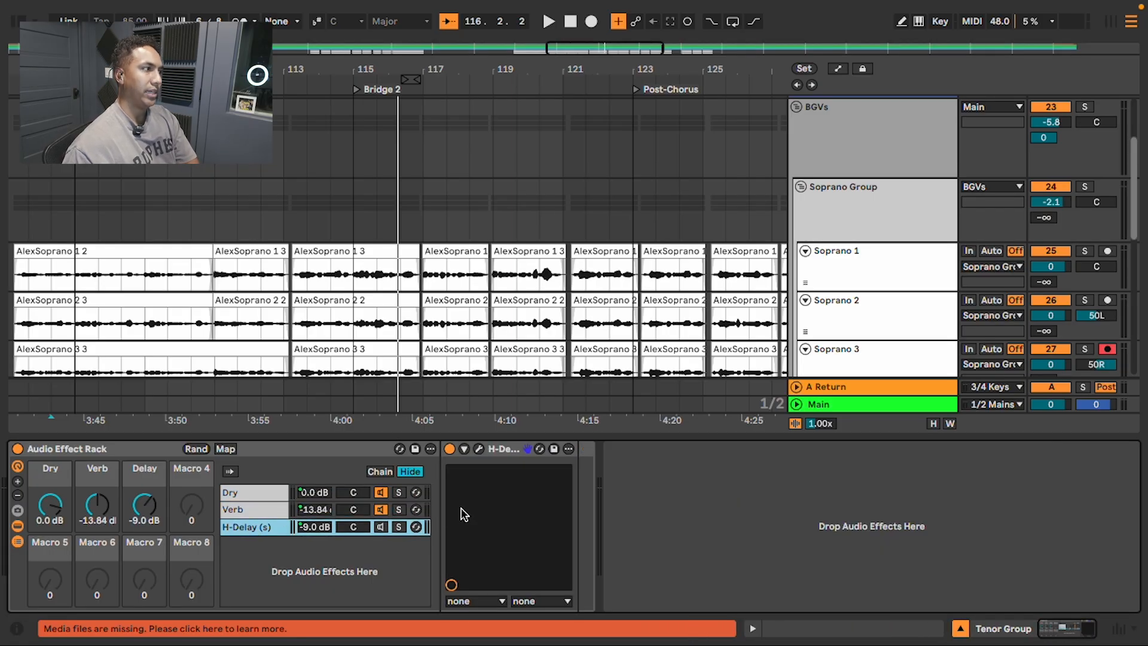
Inspect the BGVs group's effect chain and its UAD Pultec settings, and close the plug-in window.
scroll(899, 212, up, 3)
click(895, 211)
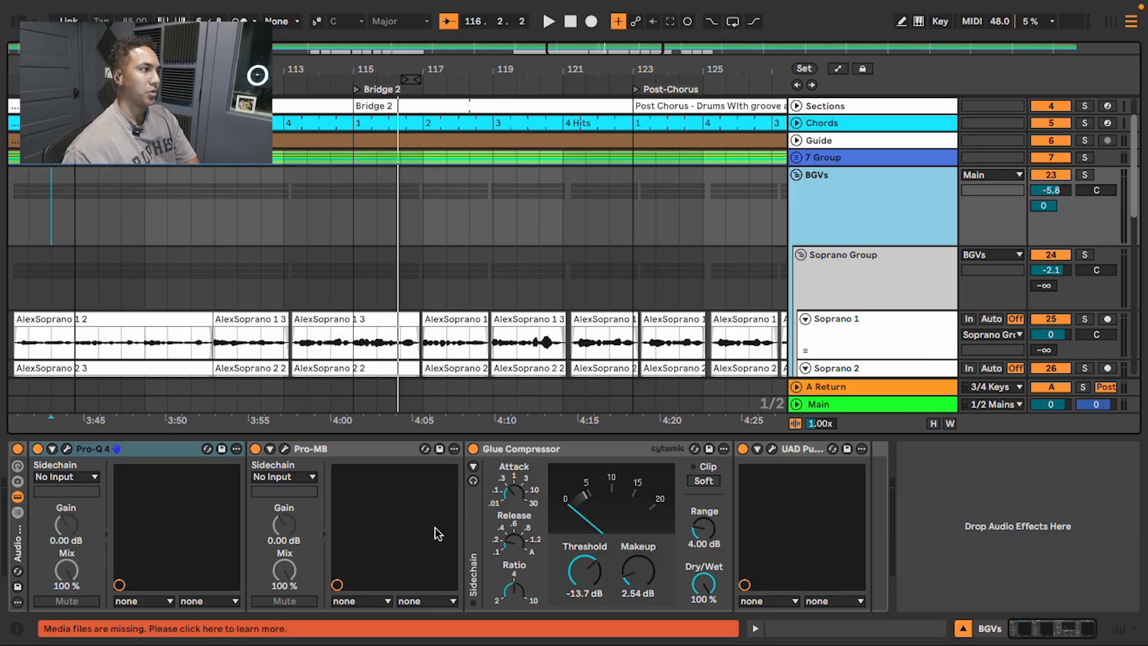
click(775, 447)
drag(607, 342, 555, 291)
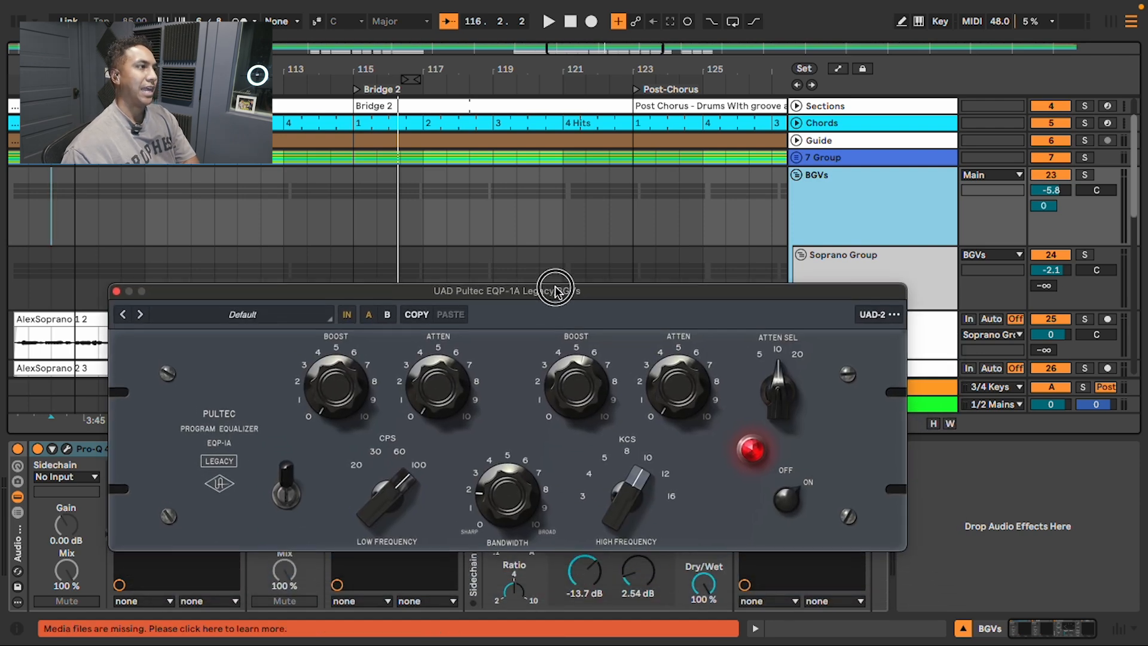
click(116, 293)
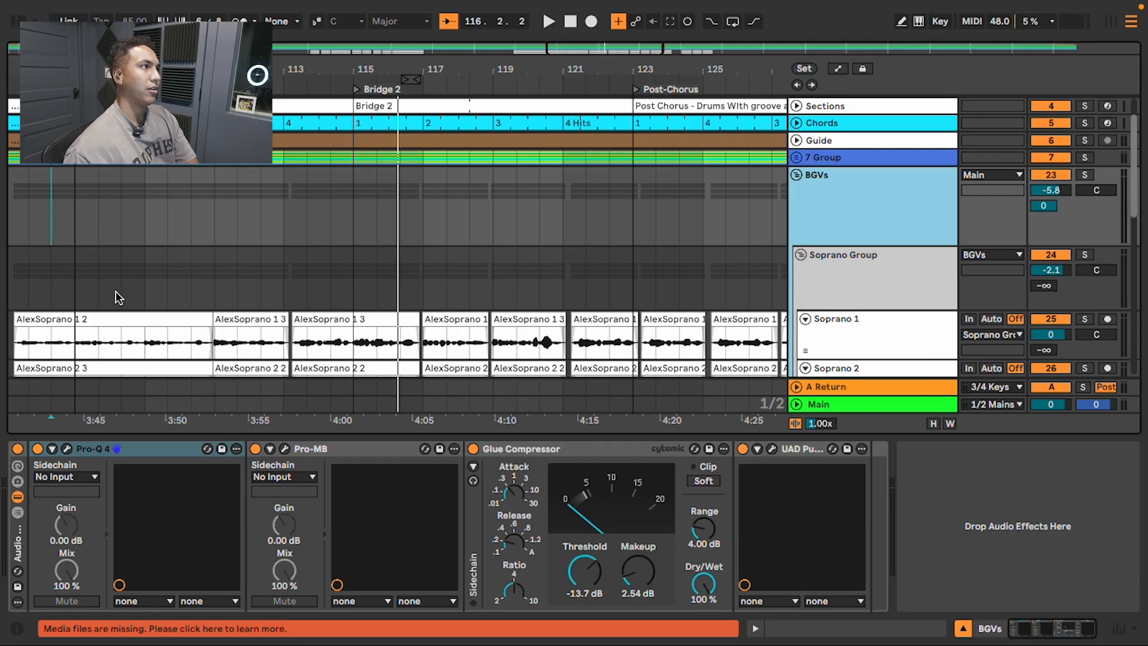
Play the BGVs in the full mix from 114.3.1 through the start of Bridge 2, and stop playback.
click(339, 211)
key(space)
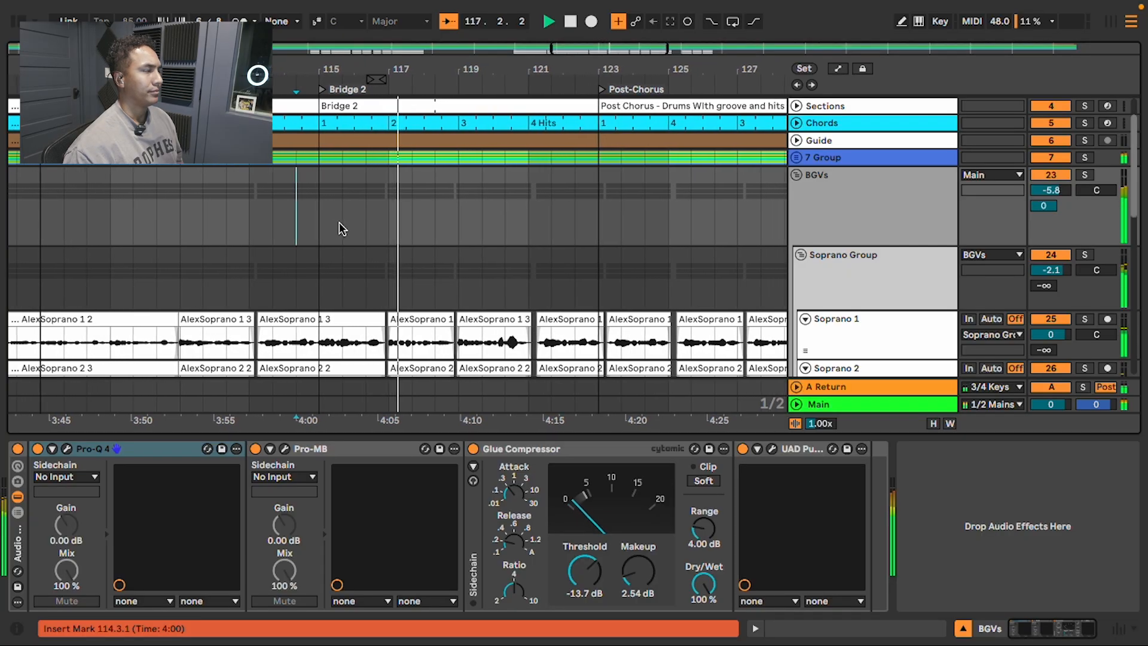
key(space)
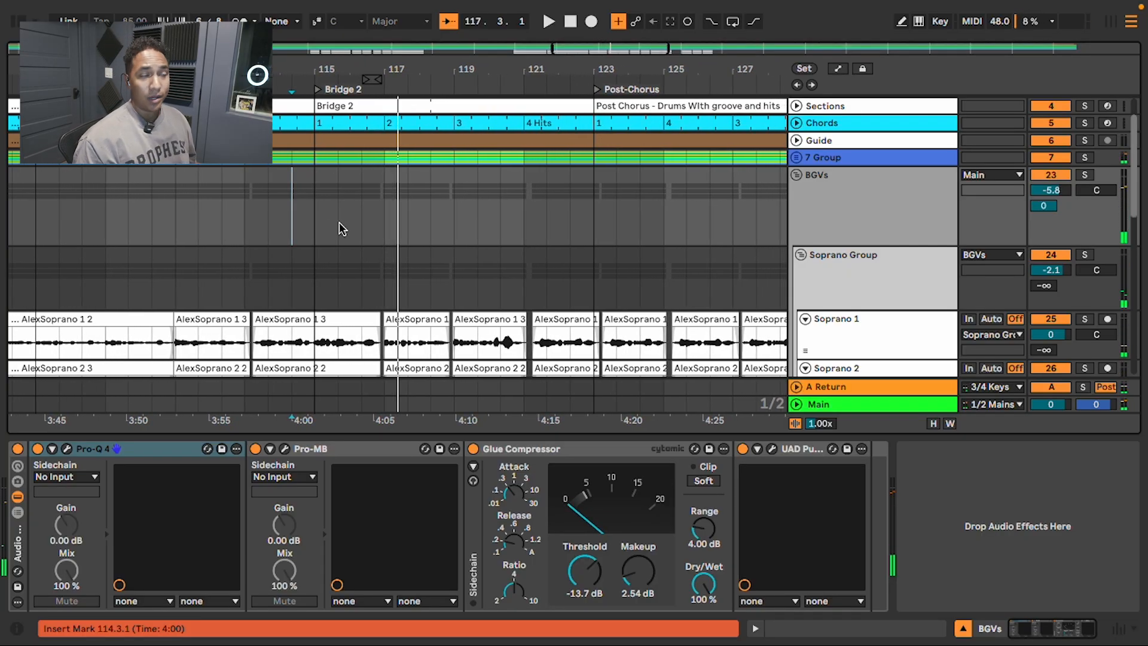